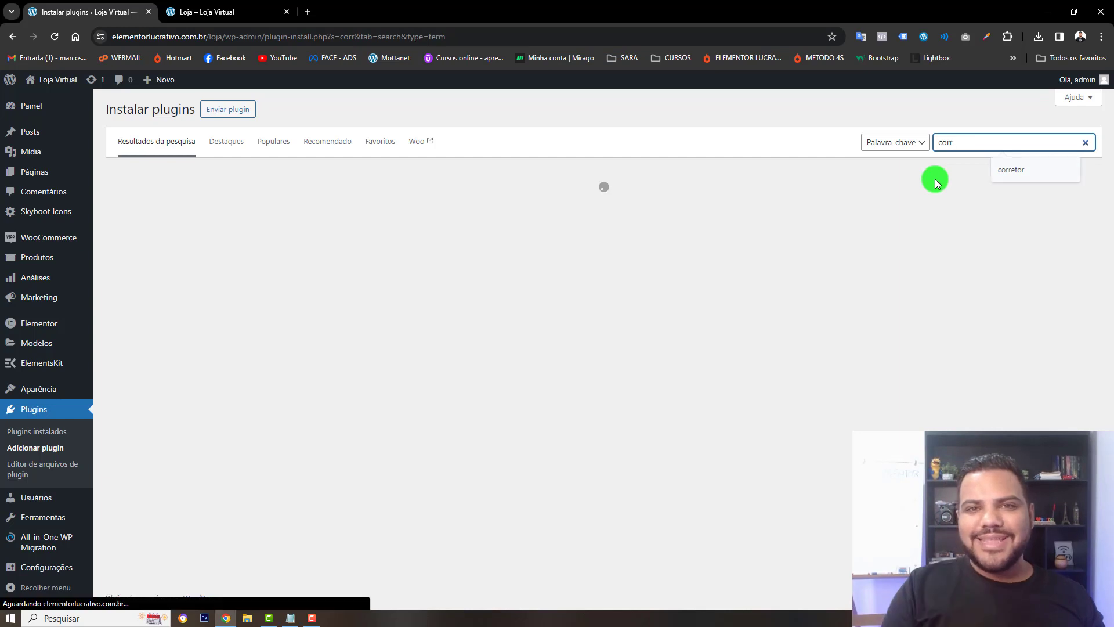
Search the plugin directory for "correio", then install and activate the Correios para WooCommerce plugin
{"action": "type", "text": "eio"}
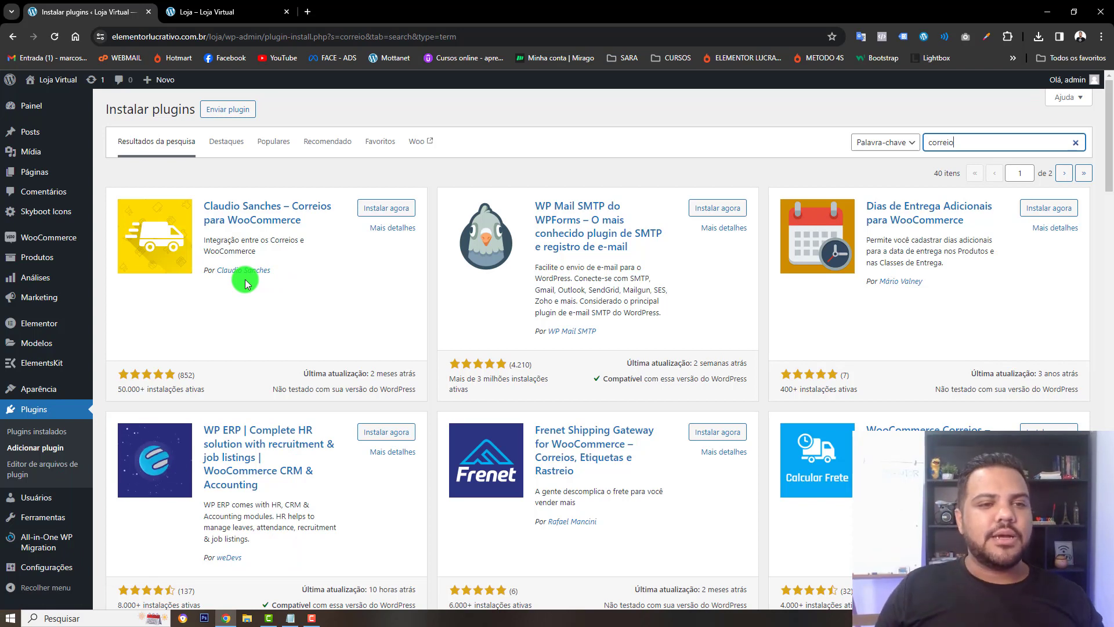
{"action": "left_click", "coordinate": [366, 210]}
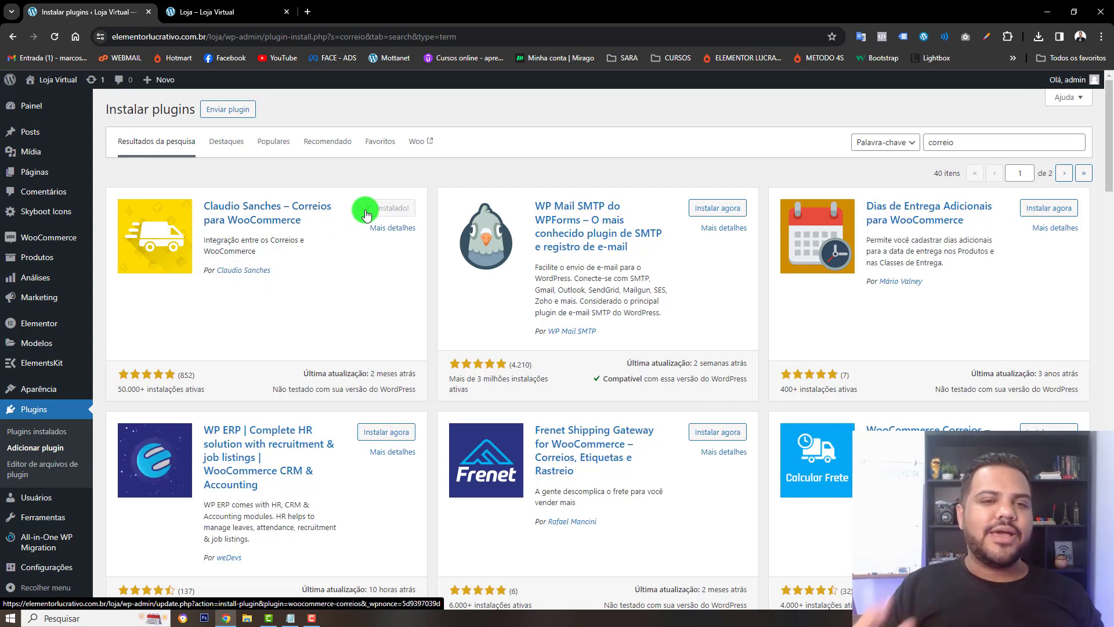
{"action": "left_click", "coordinate": [406, 210]}
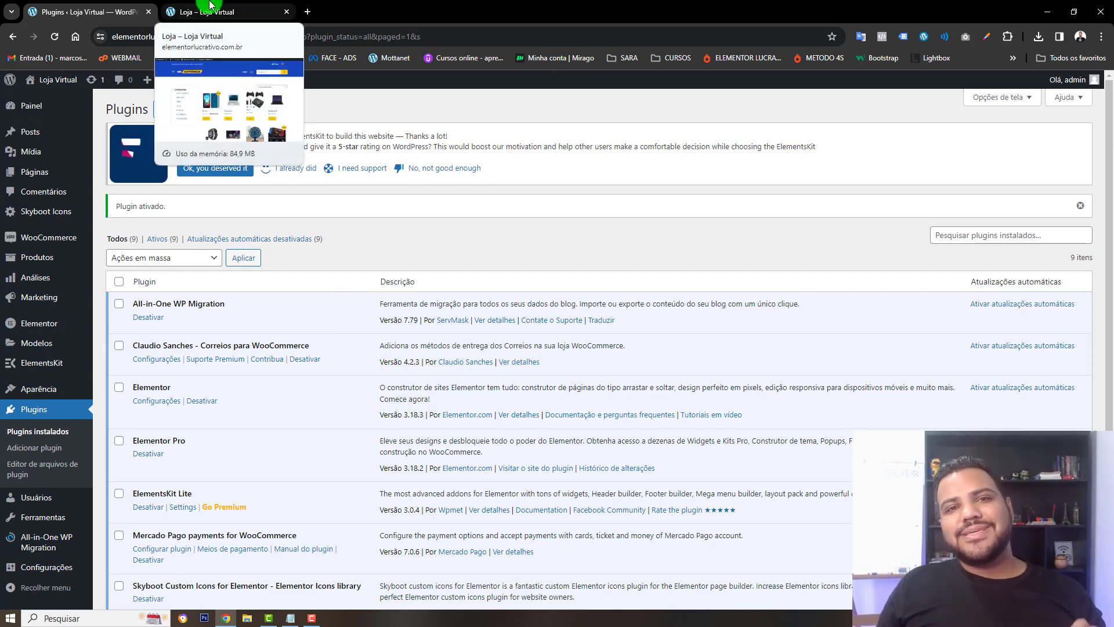
Open the Brasil zone in WooCommerce's delivery settings and start adding a delivery method
{"action": "scroll", "coordinate": [392, 224], "scroll_direction": "down", "scroll_amount": 4}
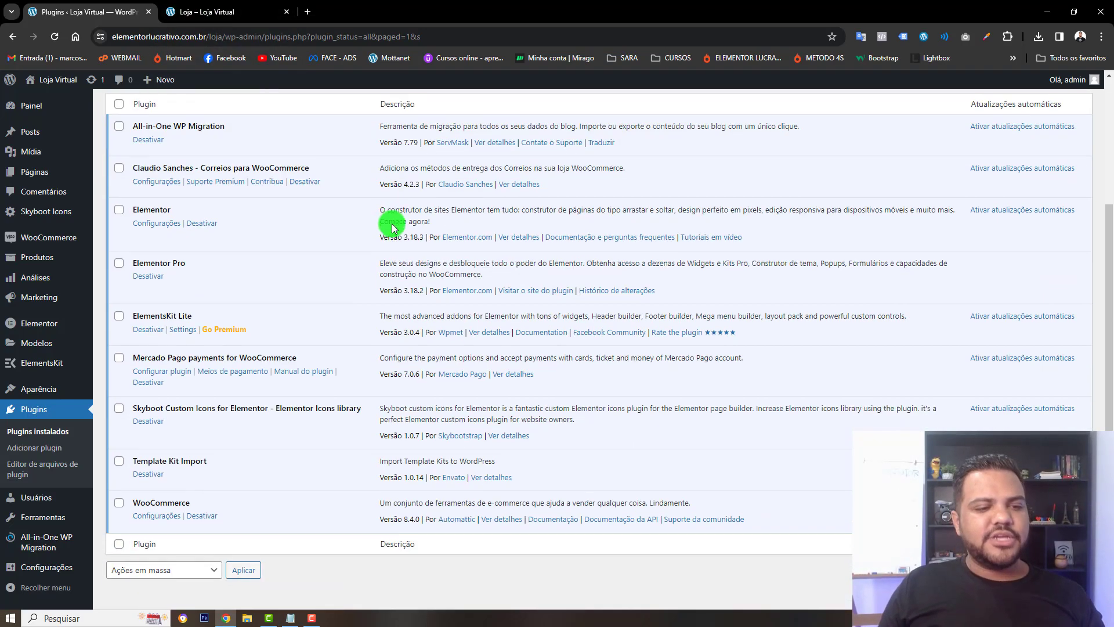
{"action": "mouse_move", "coordinate": [49, 239]}
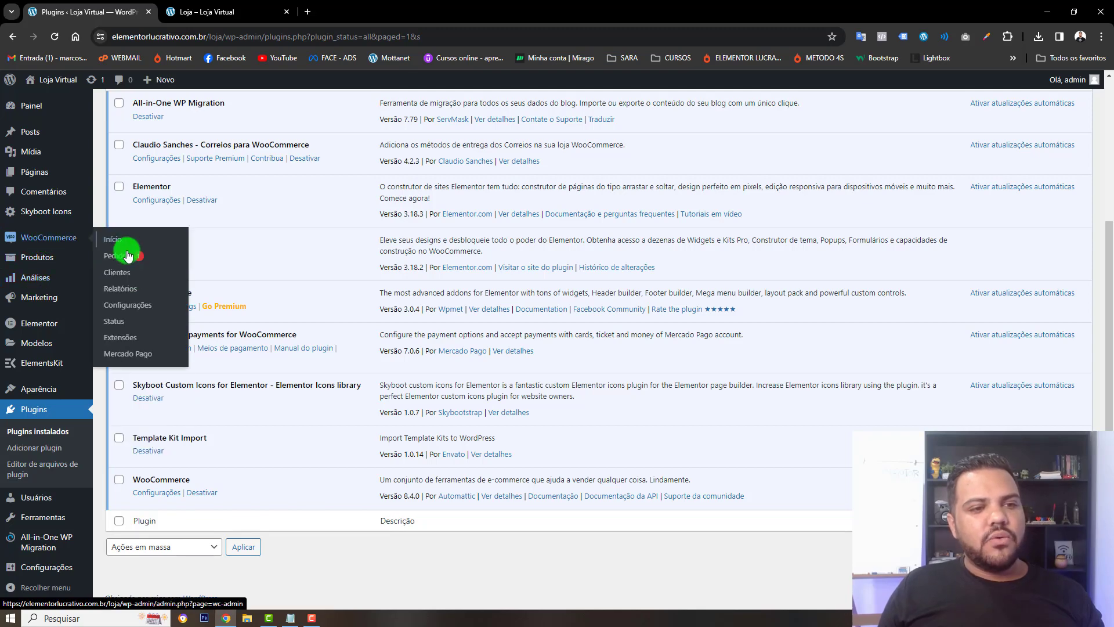
{"action": "left_click", "coordinate": [133, 306]}
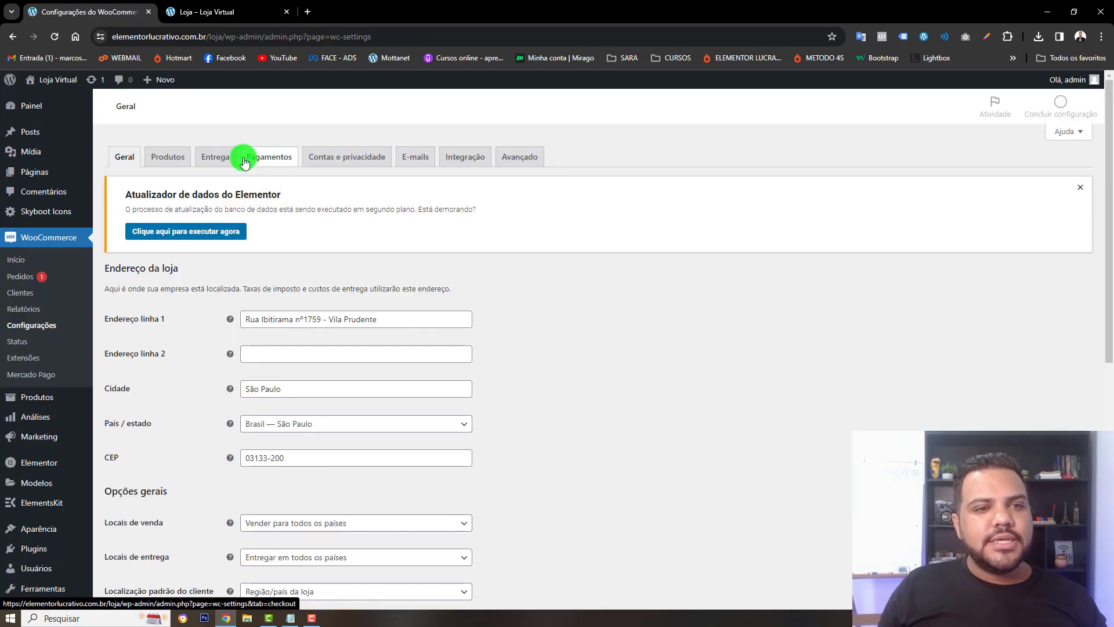
{"action": "left_click", "coordinate": [219, 160]}
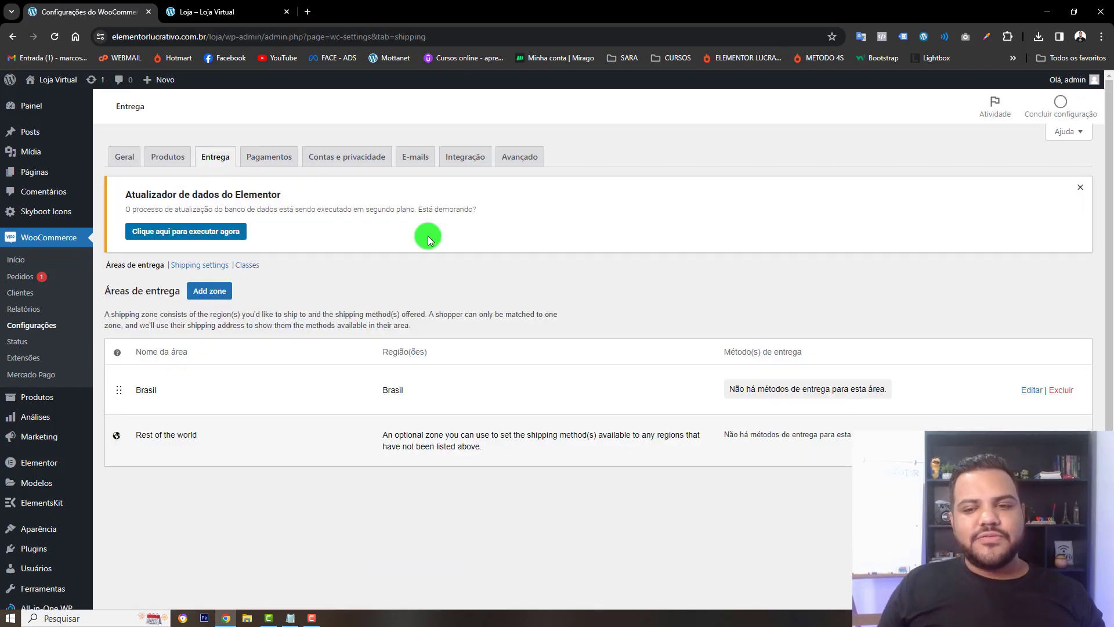
{"action": "scroll", "coordinate": [582, 281], "scroll_direction": "down", "scroll_amount": 1}
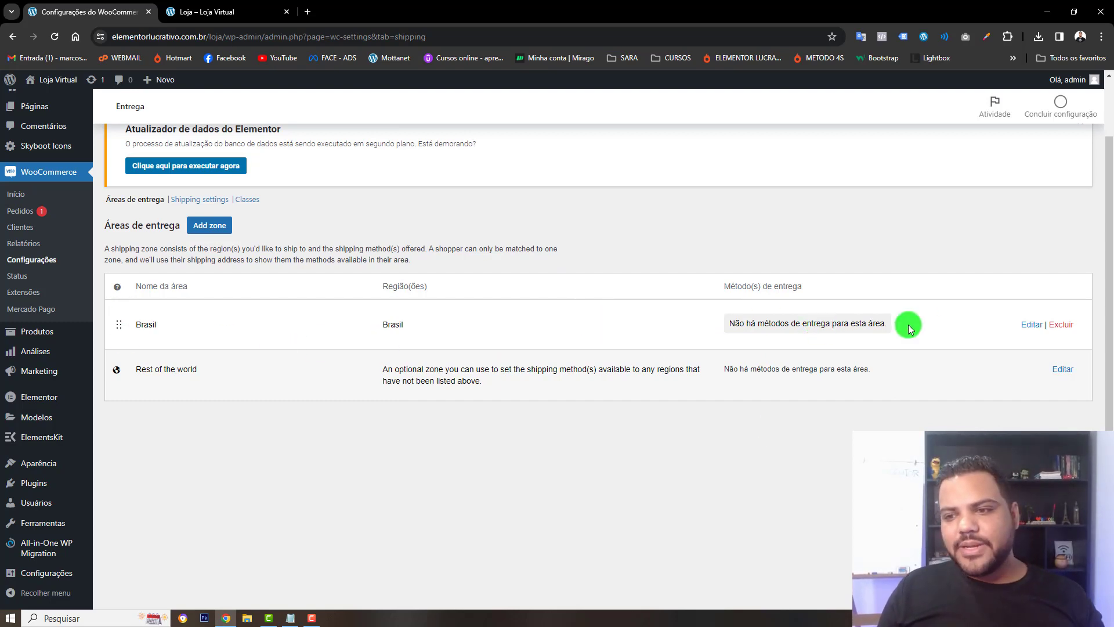
{"action": "left_click", "coordinate": [1026, 325]}
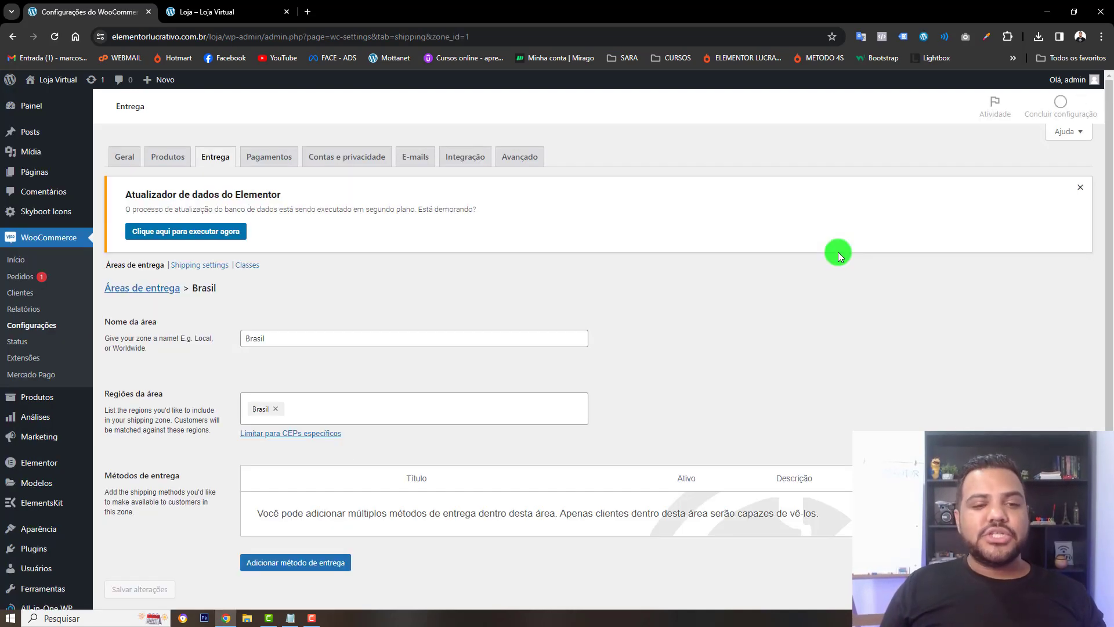
{"action": "scroll", "coordinate": [514, 200], "scroll_direction": "down", "scroll_amount": 2}
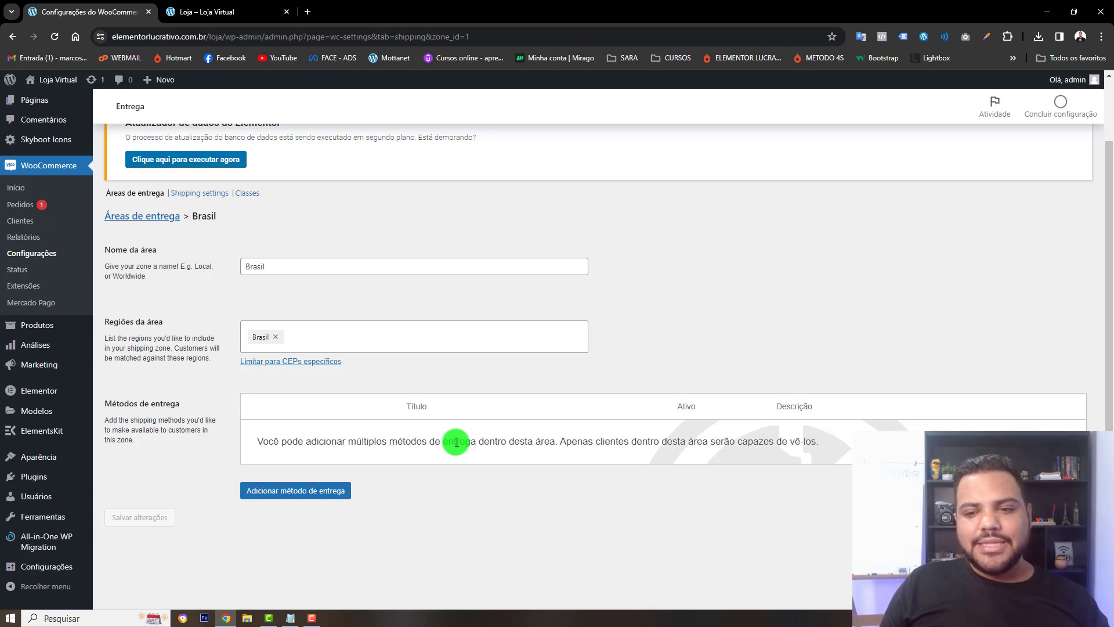
{"action": "left_click", "coordinate": [332, 495]}
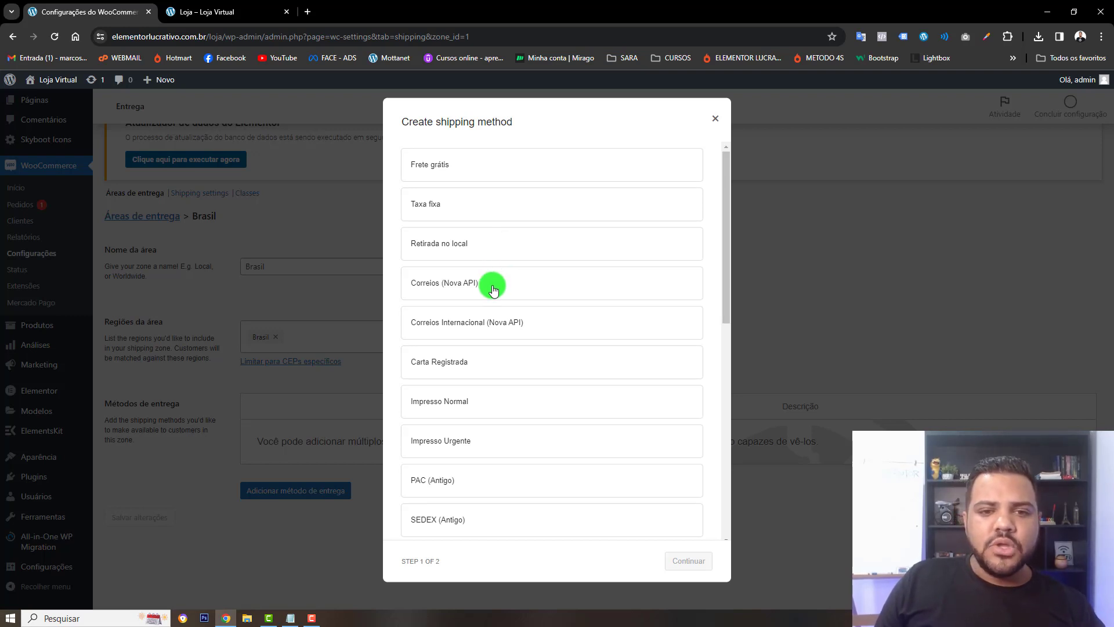
Review the full list of available shipping methods, including the Correios, PAC and SEDEX options
{"action": "scroll", "coordinate": [494, 302], "scroll_direction": "down", "scroll_amount": 2}
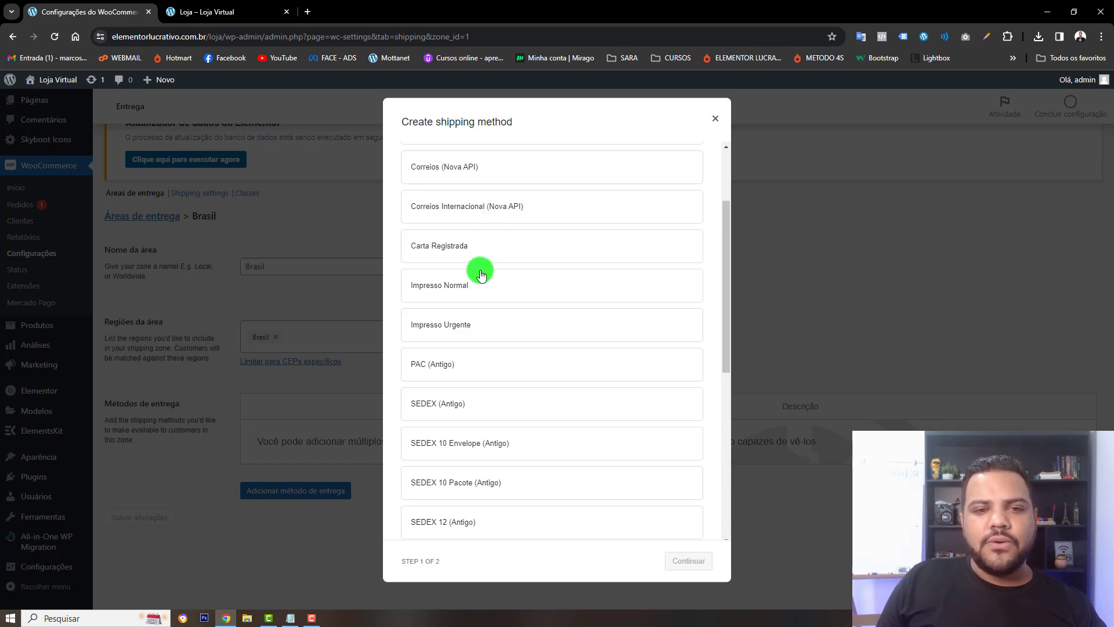
{"action": "scroll", "coordinate": [461, 242], "scroll_direction": "down", "scroll_amount": 2}
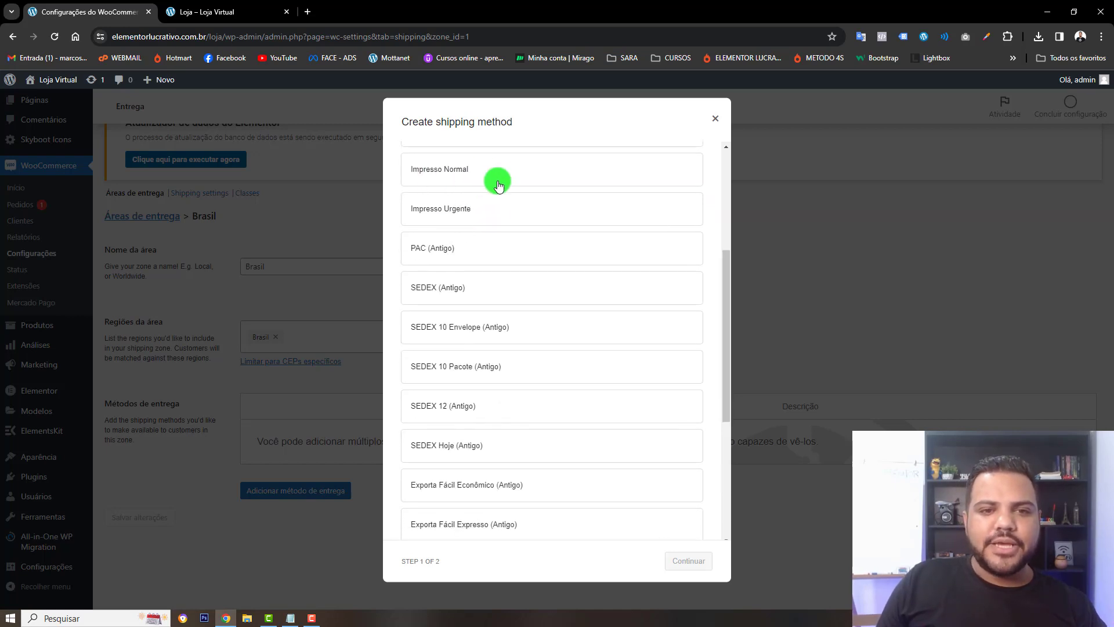
{"action": "scroll", "coordinate": [475, 246], "scroll_direction": "down", "scroll_amount": 1}
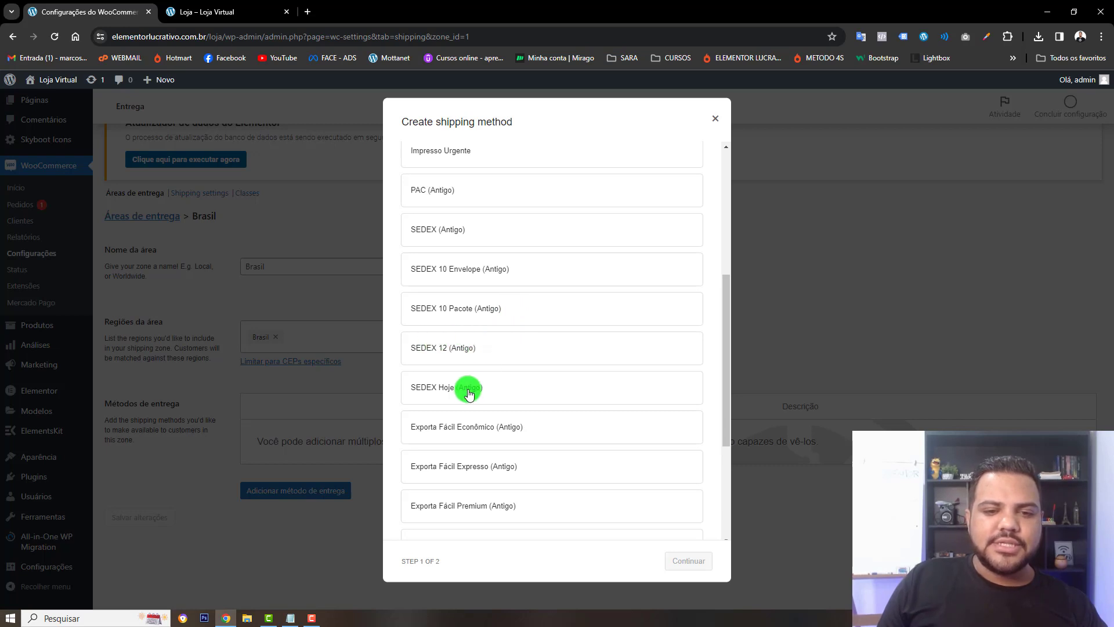
{"action": "scroll", "coordinate": [508, 395], "scroll_direction": "down", "scroll_amount": 4}
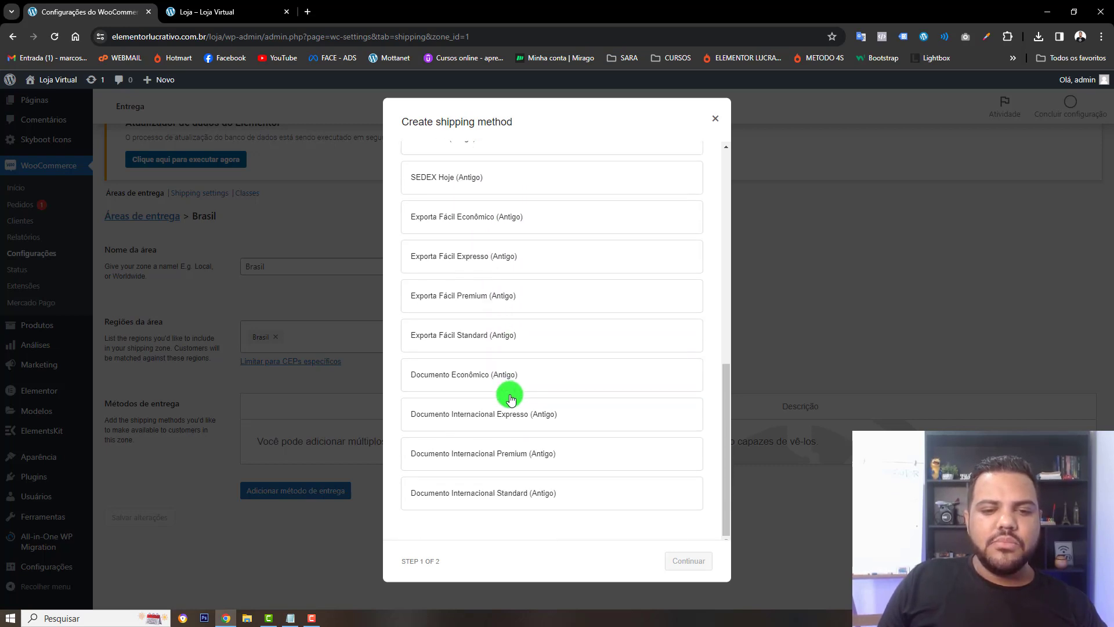
{"action": "scroll", "coordinate": [522, 467], "scroll_direction": "up", "scroll_amount": 8}
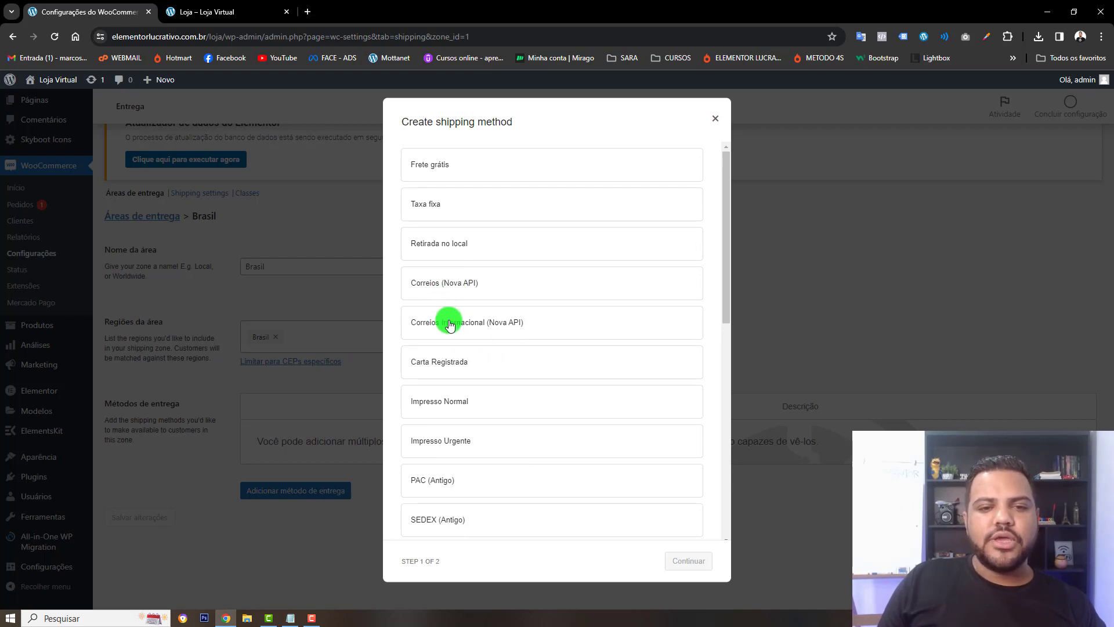
{"action": "scroll", "coordinate": [441, 287], "scroll_direction": "down", "scroll_amount": 2}
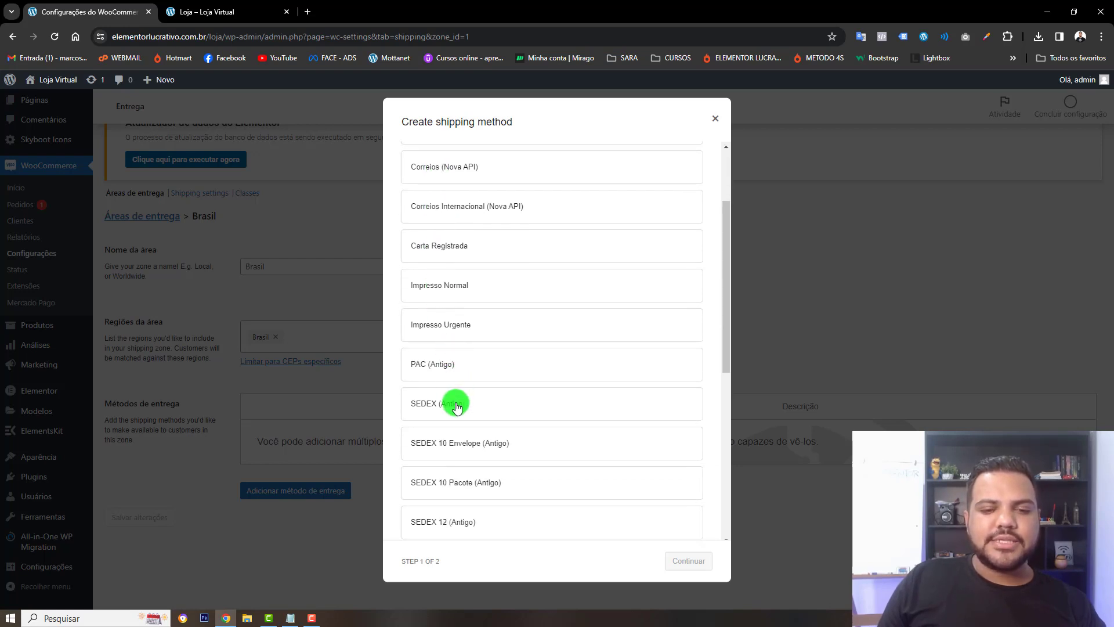
Try selecting SEDEX (Antigo), SEDEX 10 Envelope (Antigo) and SEDEX 10 Pacote (Antigo) while comparing the shipping methods
{"action": "left_click", "coordinate": [458, 408]}
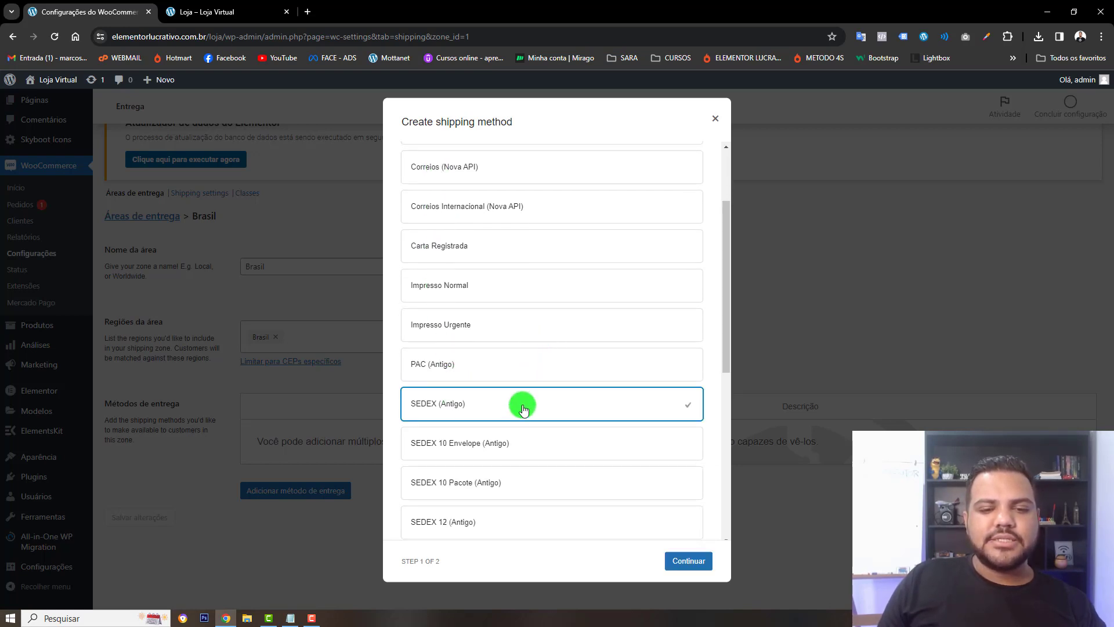
{"action": "scroll", "coordinate": [523, 403], "scroll_direction": "down", "scroll_amount": 2}
{"action": "left_click", "coordinate": [477, 332]}
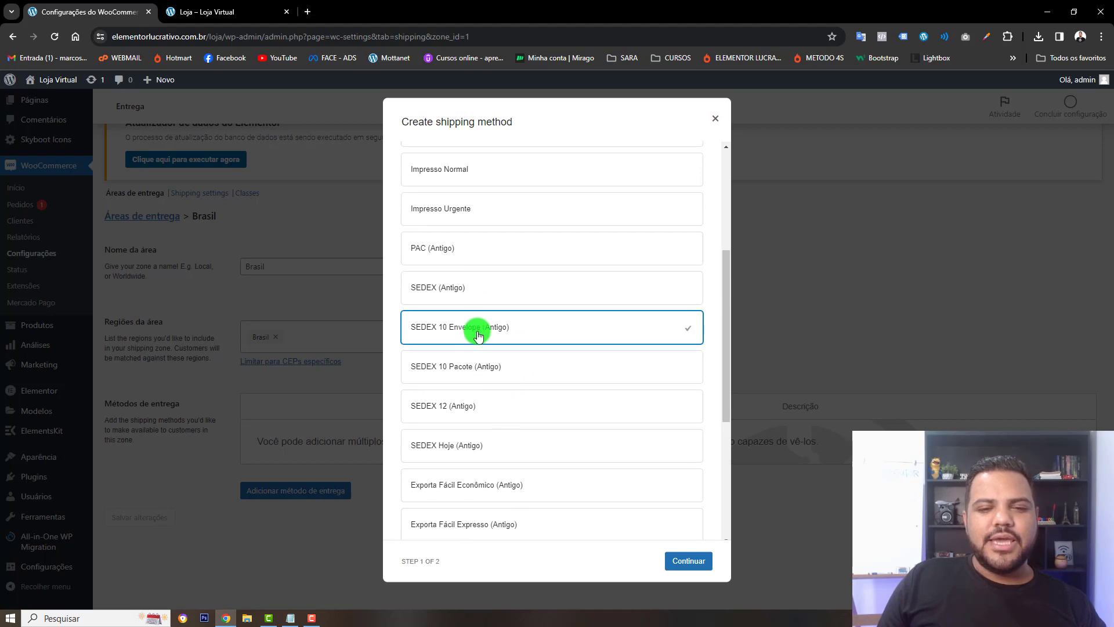
{"action": "left_click", "coordinate": [496, 364]}
{"action": "scroll", "coordinate": [498, 370], "scroll_direction": "down", "scroll_amount": 2}
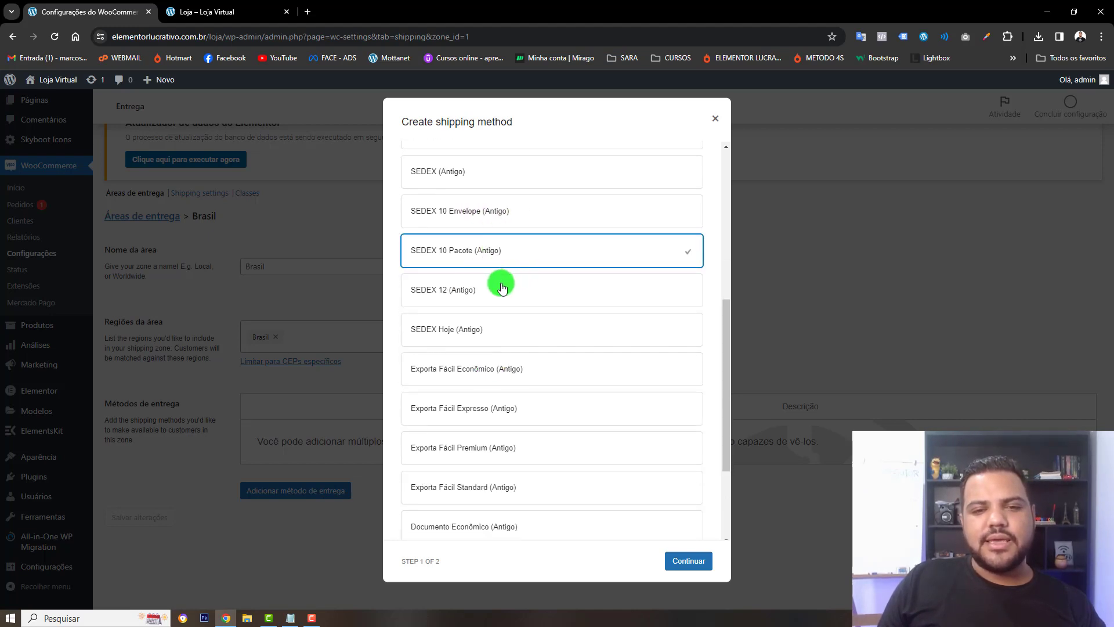
{"action": "scroll", "coordinate": [524, 360], "scroll_direction": "up", "scroll_amount": 3}
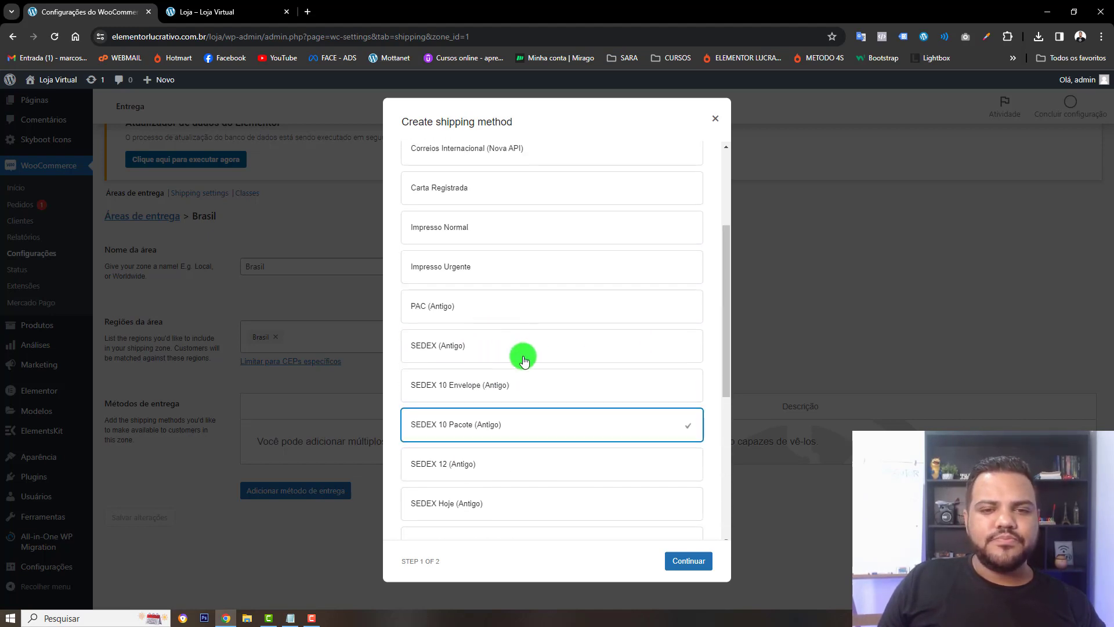
{"action": "scroll", "coordinate": [511, 353], "scroll_direction": "up", "scroll_amount": 1}
{"action": "scroll", "coordinate": [500, 346], "scroll_direction": "up", "scroll_amount": 2}
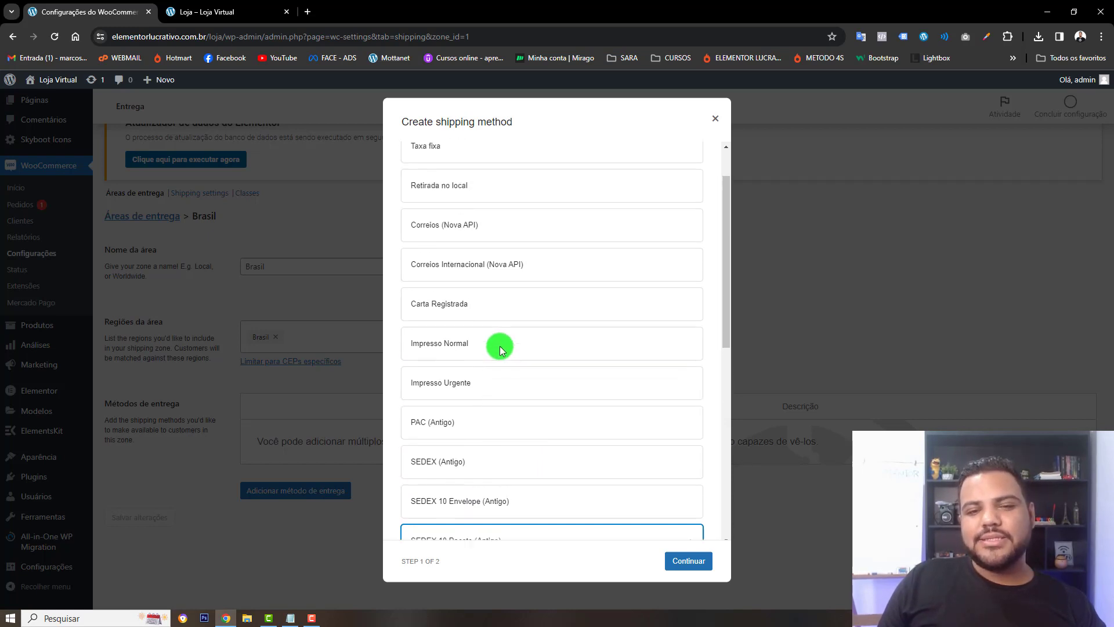
{"action": "scroll", "coordinate": [495, 346], "scroll_direction": "up", "scroll_amount": 1}
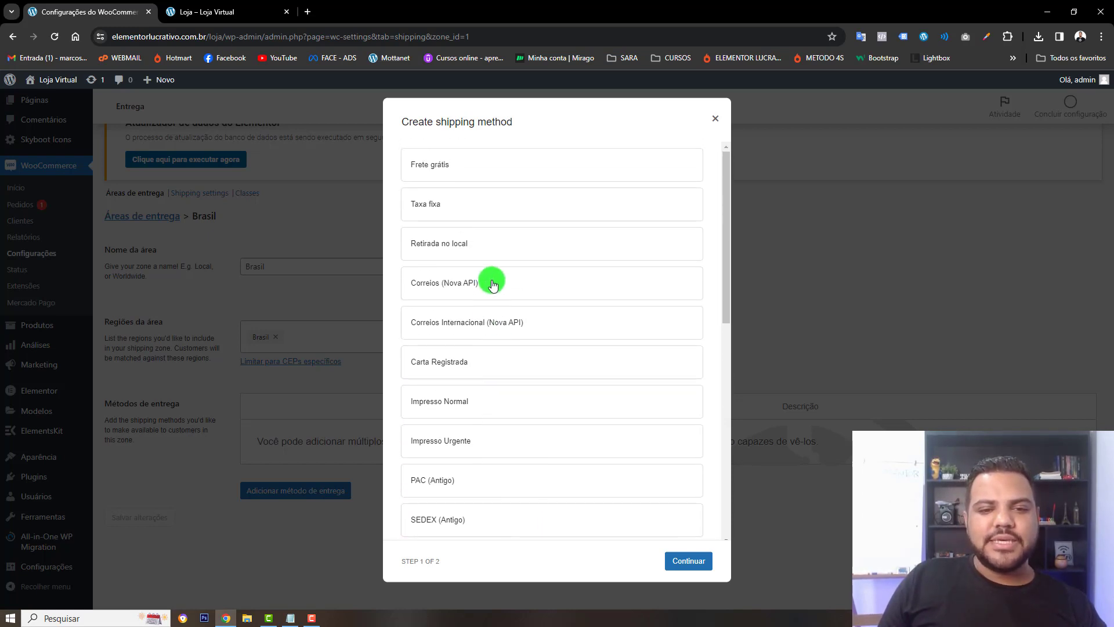
{"action": "scroll", "coordinate": [493, 282], "scroll_direction": "down", "scroll_amount": 1}
{"action": "scroll", "coordinate": [496, 421], "scroll_direction": "down", "scroll_amount": 2}
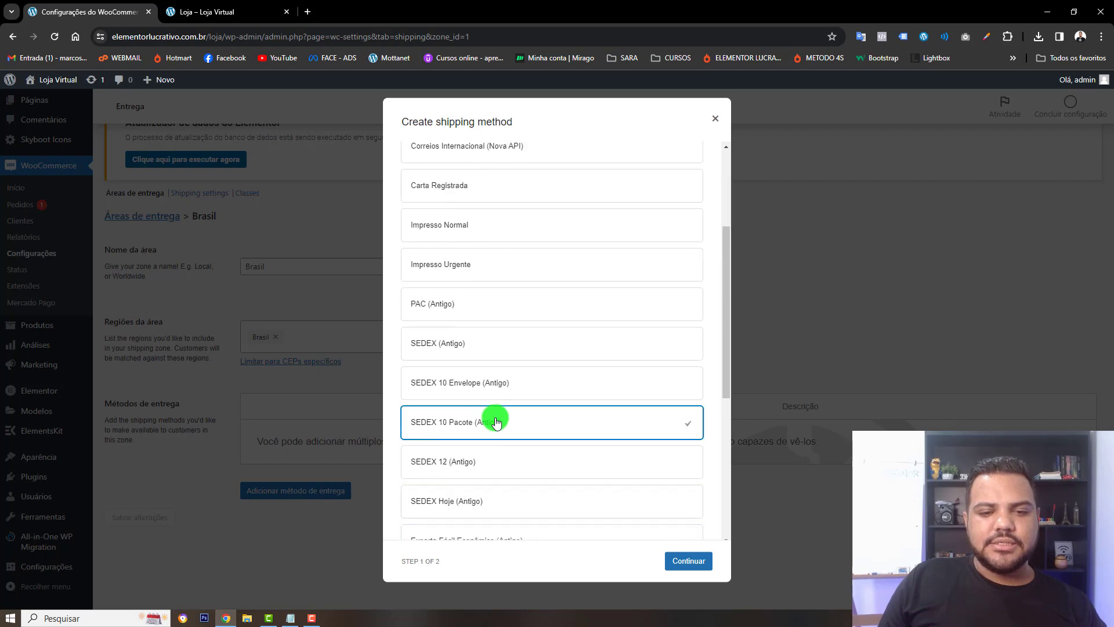
{"action": "scroll", "coordinate": [497, 422], "scroll_direction": "down", "scroll_amount": 3}
{"action": "scroll", "coordinate": [496, 314], "scroll_direction": "up", "scroll_amount": 2}
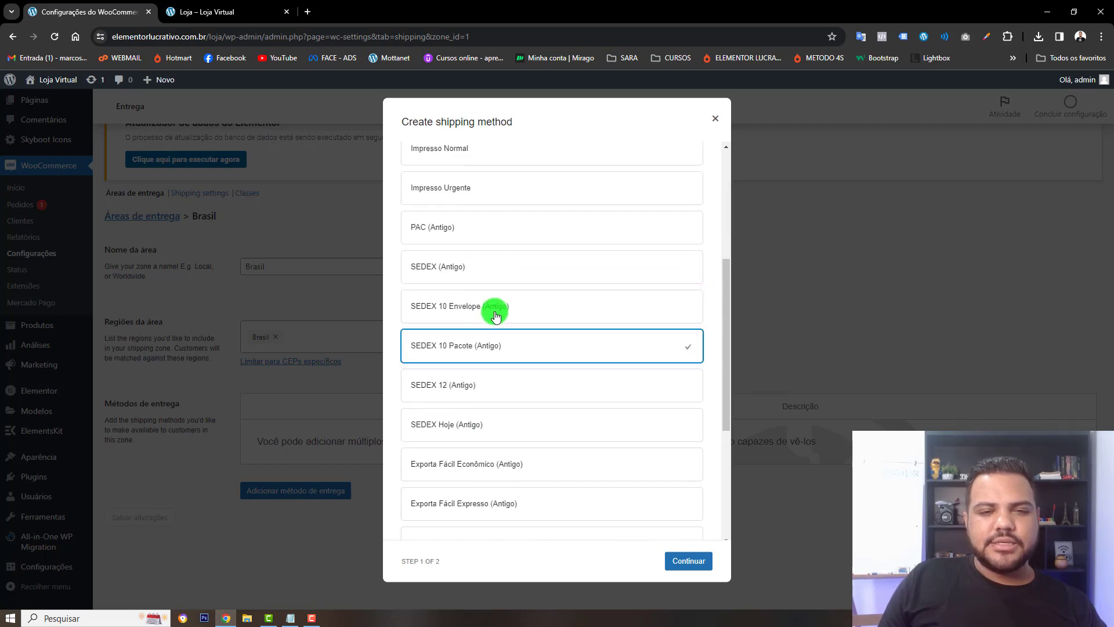
{"action": "scroll", "coordinate": [495, 314], "scroll_direction": "up", "scroll_amount": 1}
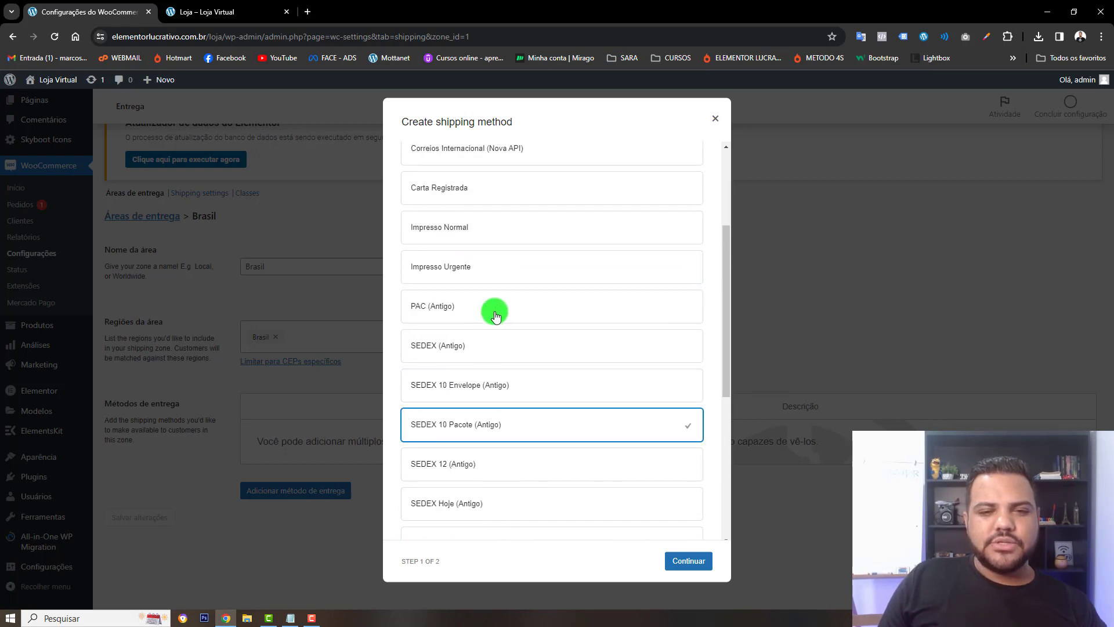
Add SEDEX (Antigo) as a shipping method for the Brasil zone
{"action": "left_click", "coordinate": [474, 342]}
{"action": "left_click", "coordinate": [683, 561]}
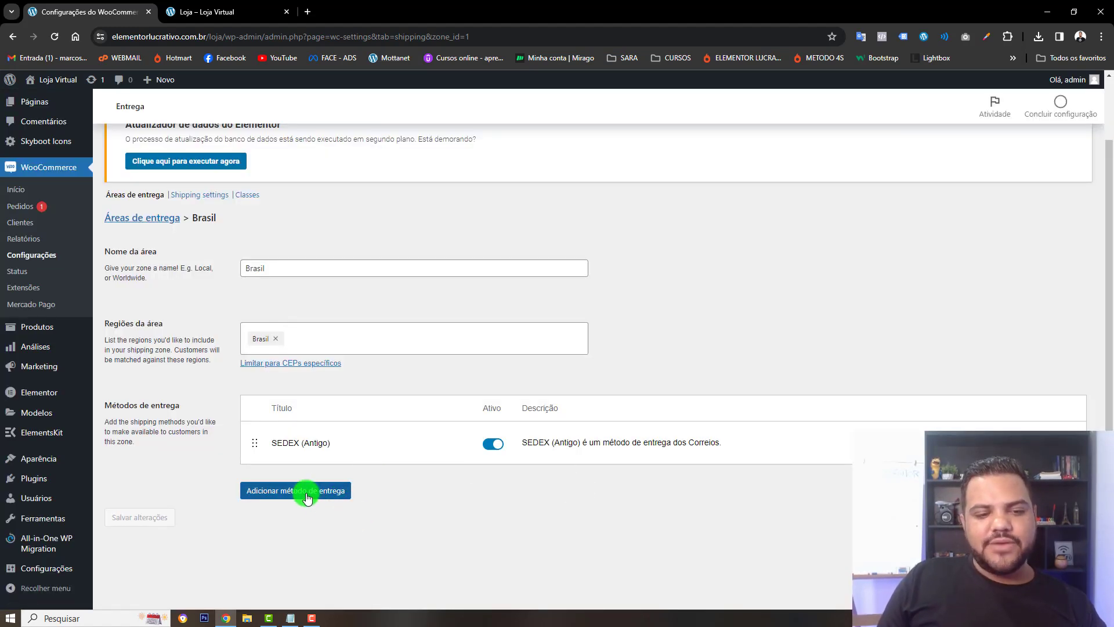
Add PAC (Antigo) as a further shipping method for the Brasil zone
{"action": "left_click", "coordinate": [307, 498]}
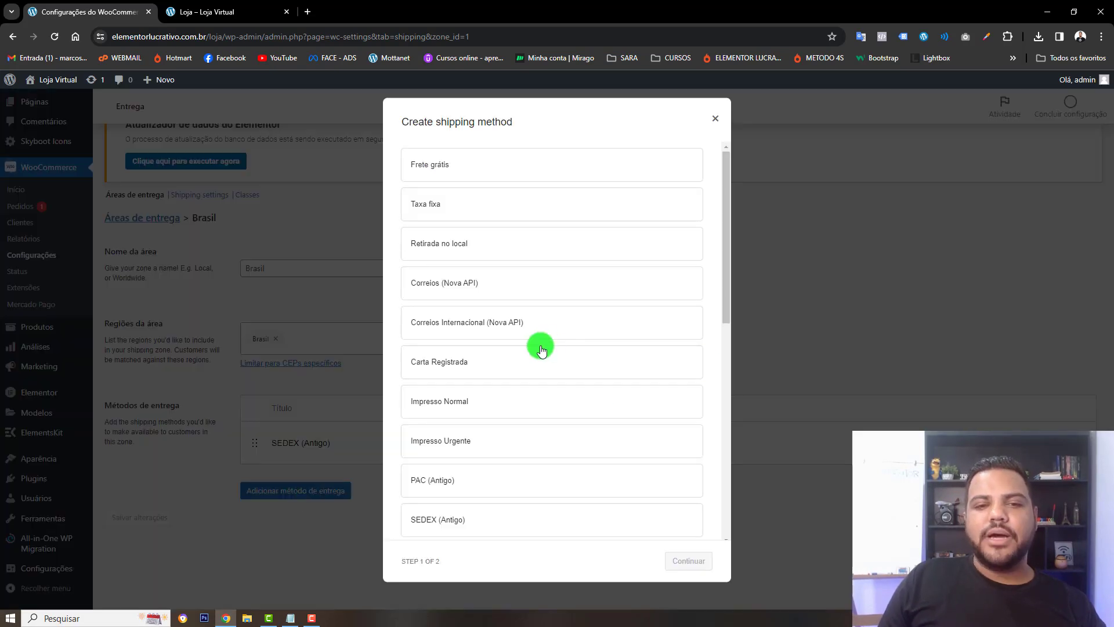
{"action": "scroll", "coordinate": [504, 296], "scroll_direction": "down", "scroll_amount": 2}
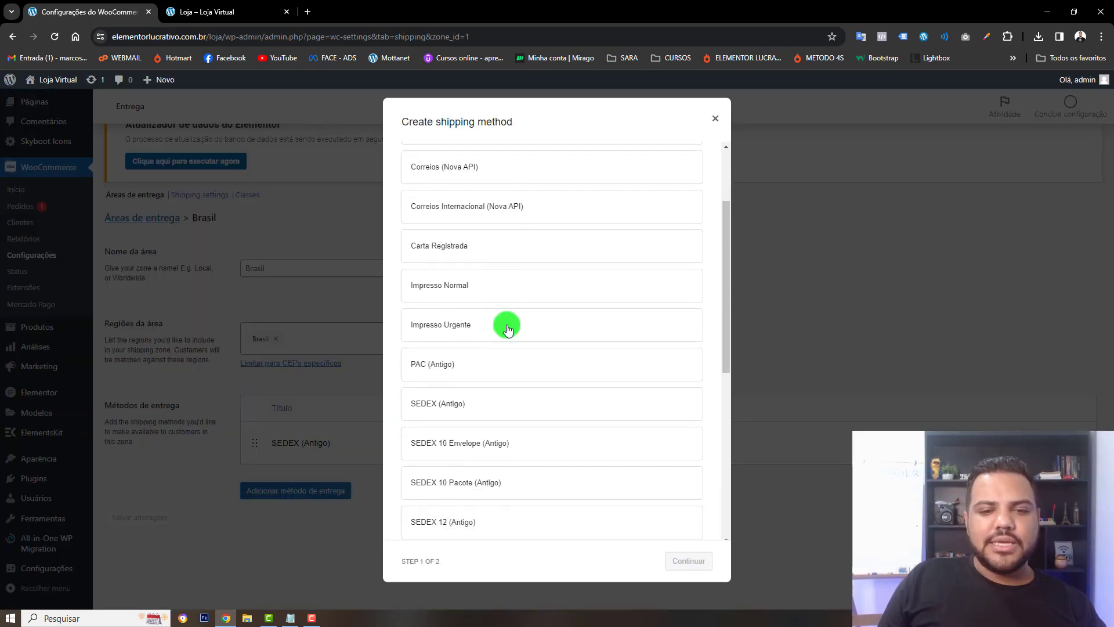
{"action": "left_click", "coordinate": [510, 362]}
{"action": "left_click", "coordinate": [669, 552]}
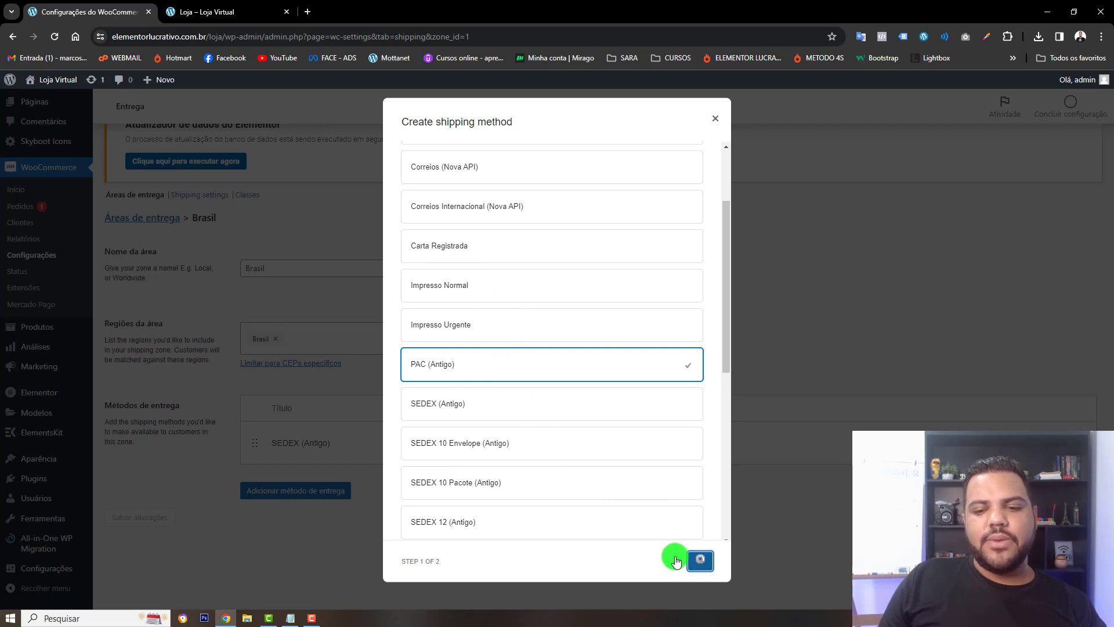
Add a second SEDEX (Antigo) shipping method to the Brasil zone
{"action": "scroll", "coordinate": [522, 524], "scroll_direction": "down", "scroll_amount": 1}
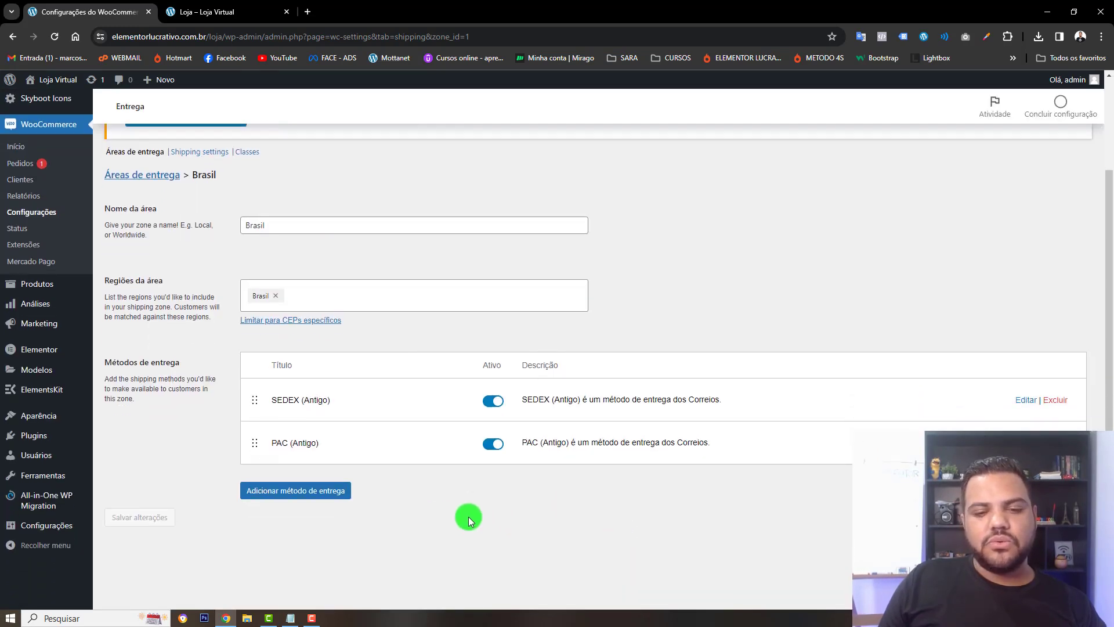
{"action": "left_click", "coordinate": [337, 493]}
{"action": "scroll", "coordinate": [522, 419], "scroll_direction": "down", "scroll_amount": 2}
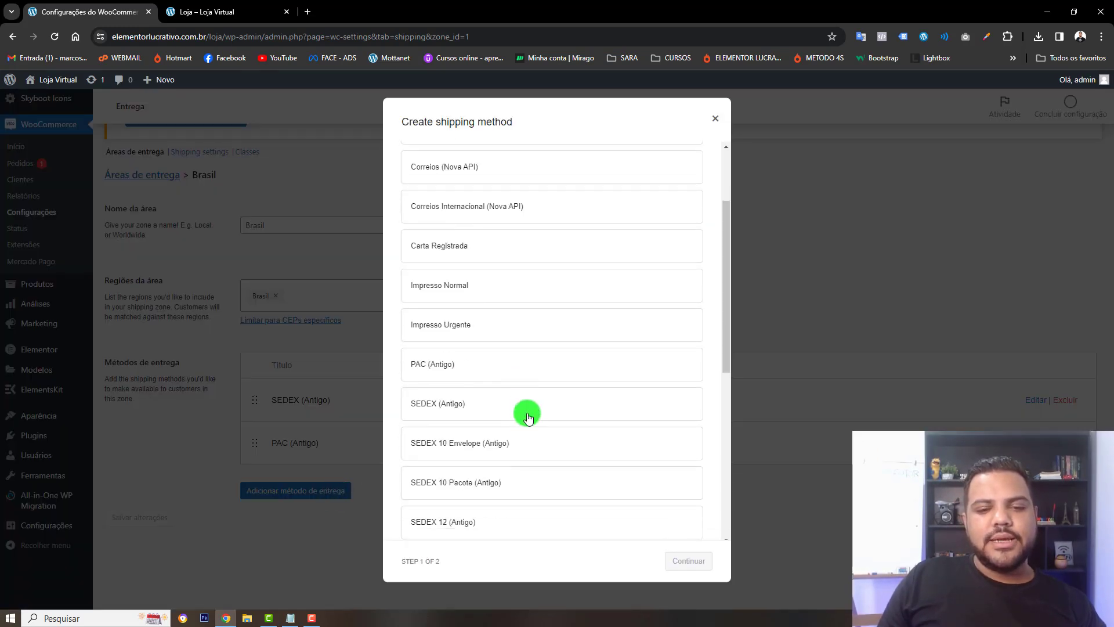
{"action": "left_click", "coordinate": [520, 404]}
{"action": "left_click", "coordinate": [673, 560]}
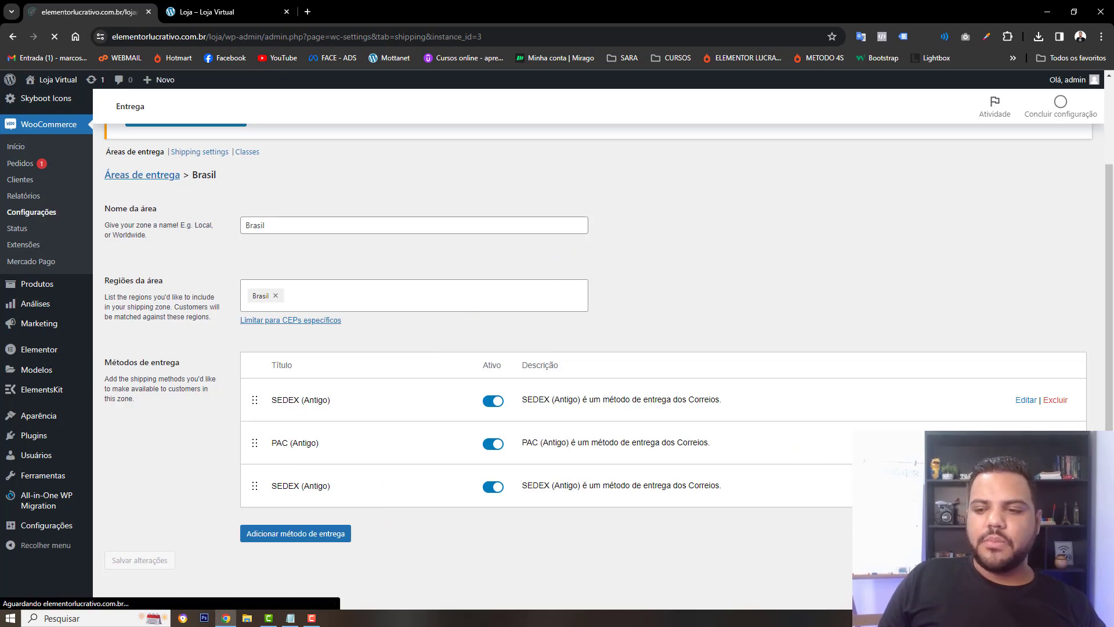
Open the SEDEX (Antigo) method's settings and look through its behaviour, service and package options
{"action": "scroll", "coordinate": [503, 385], "scroll_direction": "down", "scroll_amount": 3}
{"action": "scroll", "coordinate": [502, 389], "scroll_direction": "down", "scroll_amount": 8}
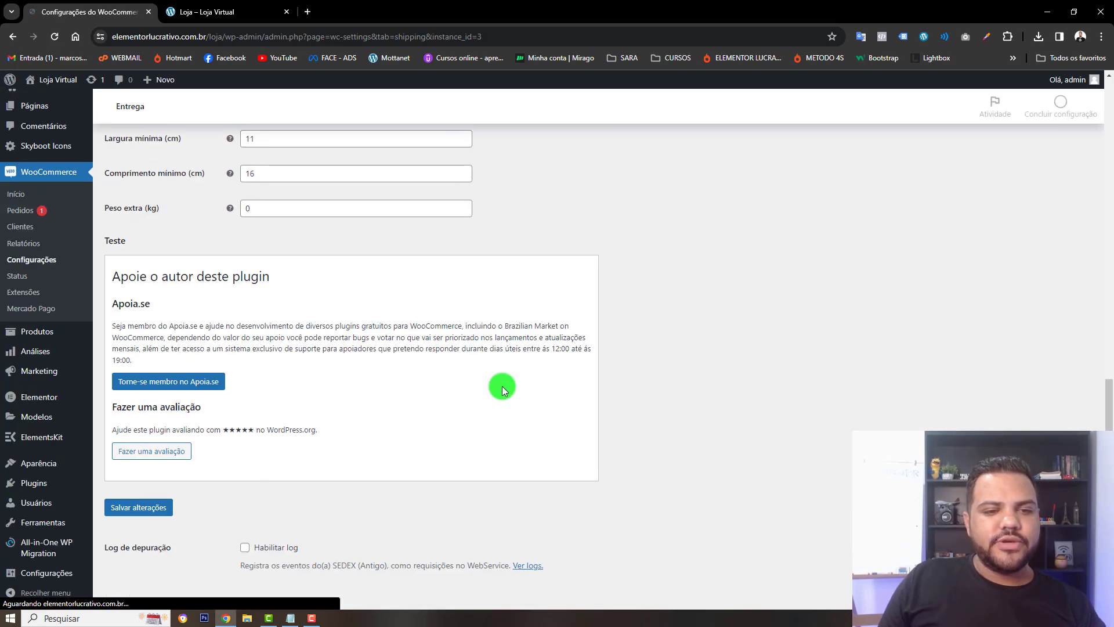
{"action": "scroll", "coordinate": [502, 389], "scroll_direction": "up", "scroll_amount": 6}
{"action": "scroll", "coordinate": [502, 384], "scroll_direction": "up", "scroll_amount": 7}
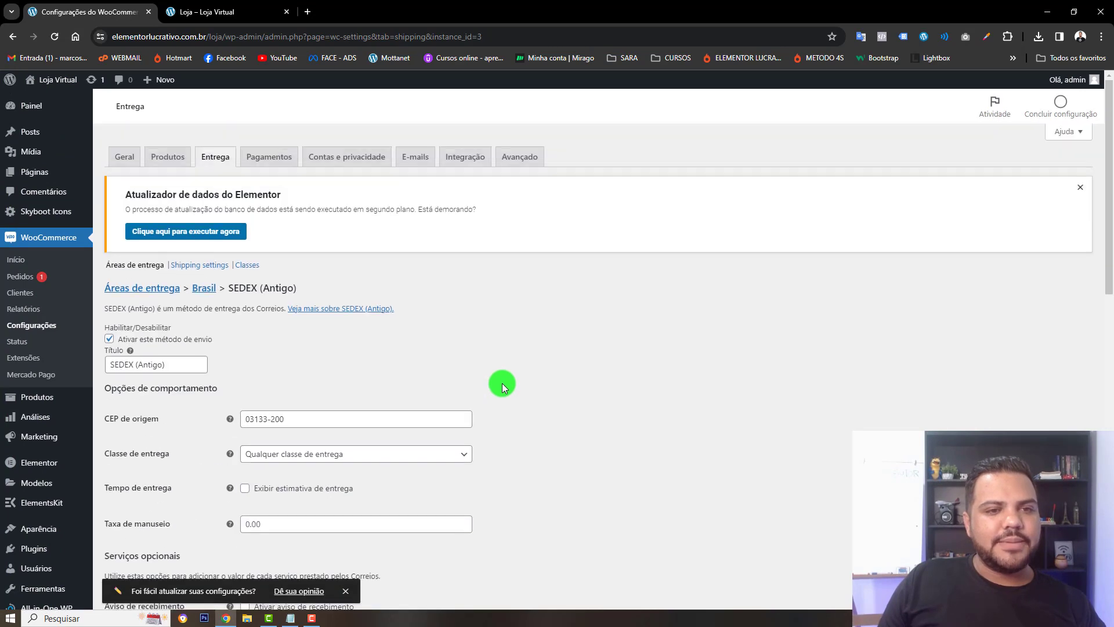
Return to the Brasil shipping zone and delete the duplicate SEDEX (Antigo) method at the end of its list
{"action": "left_click", "coordinate": [218, 157]}
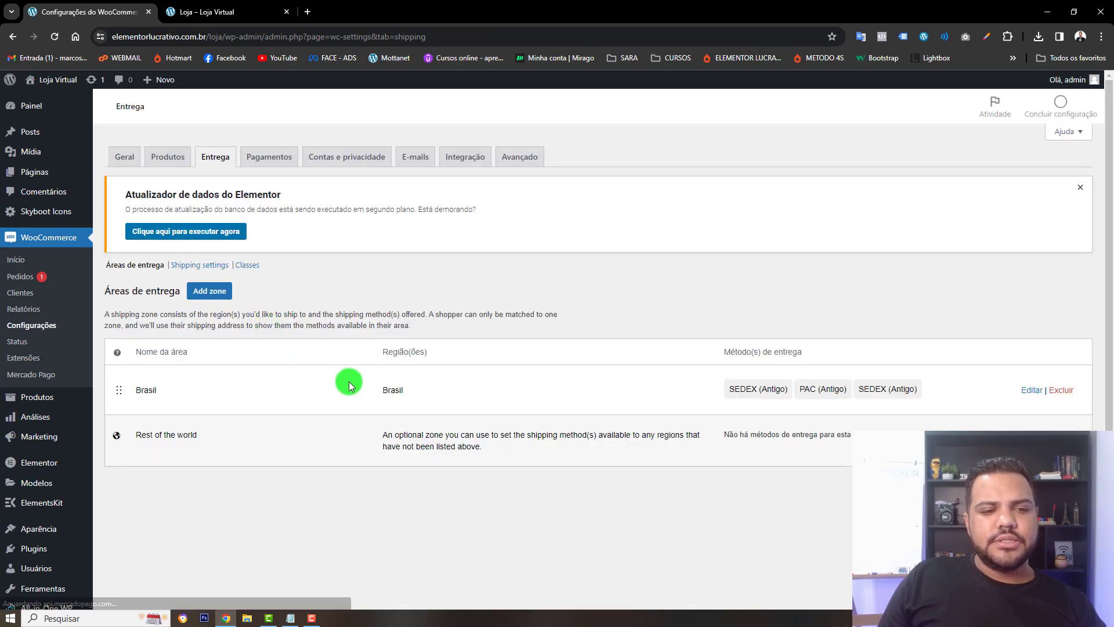
{"action": "left_click", "coordinate": [1030, 390]}
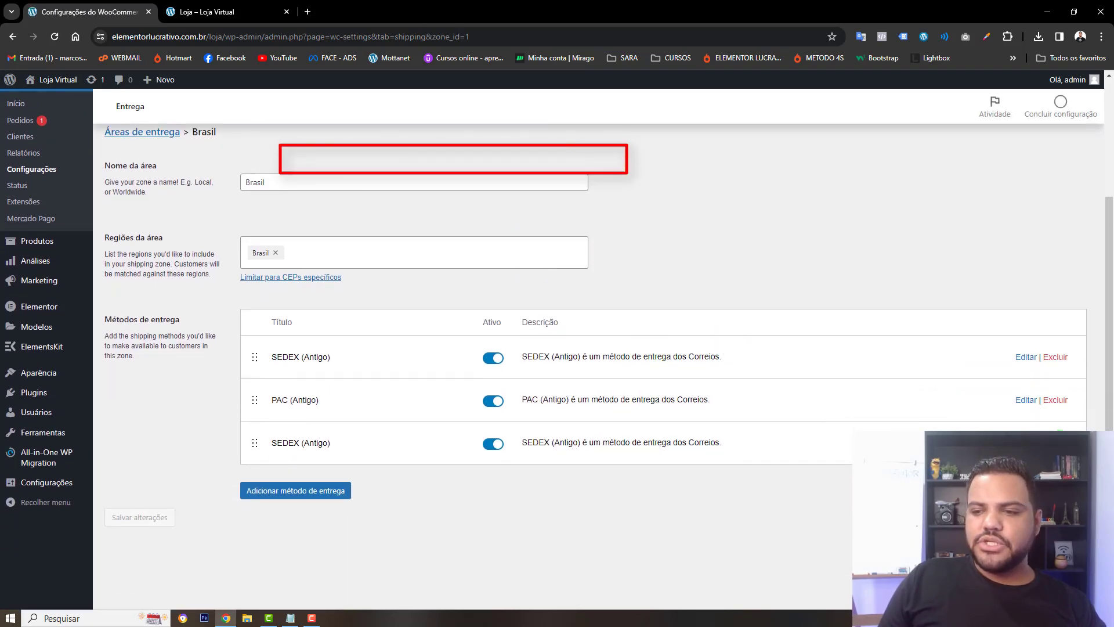
{"action": "left_click", "coordinate": [1055, 443]}
{"action": "left_click", "coordinate": [597, 108]}
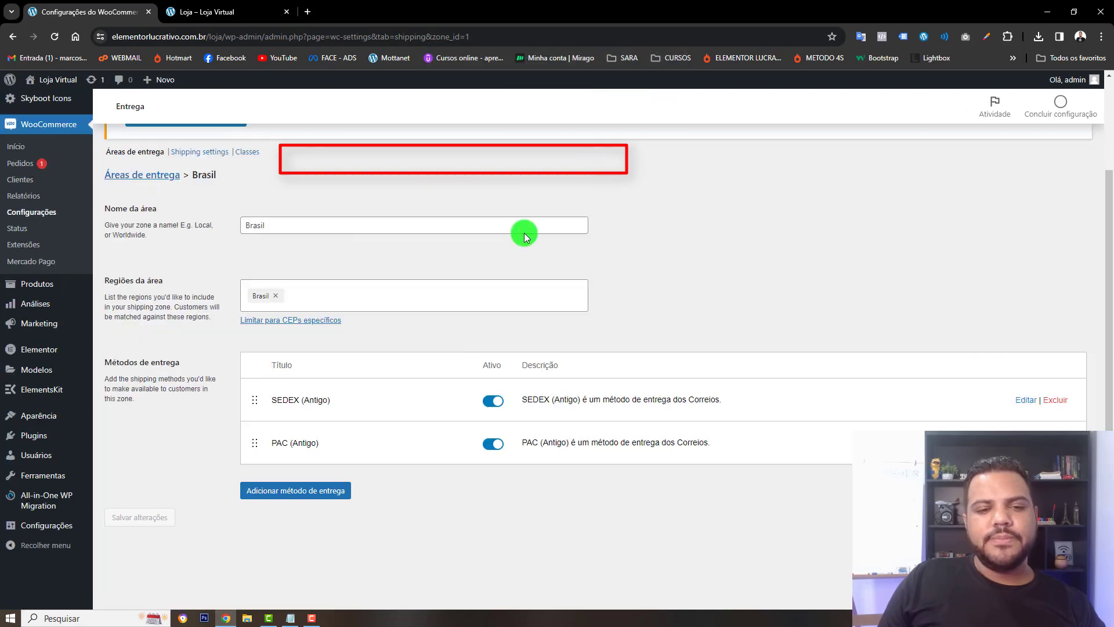
Add SEDEX 10 Envelope (Antigo) as a shipping method for the Brasil zone
{"action": "left_click", "coordinate": [306, 490]}
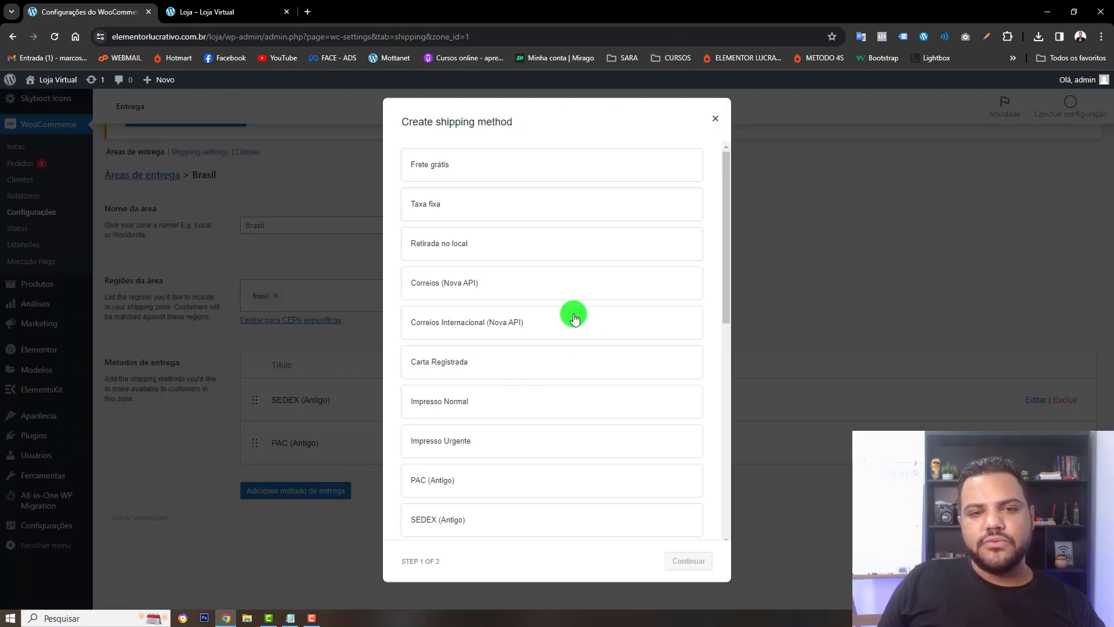
{"action": "scroll", "coordinate": [534, 351], "scroll_direction": "down", "scroll_amount": 3}
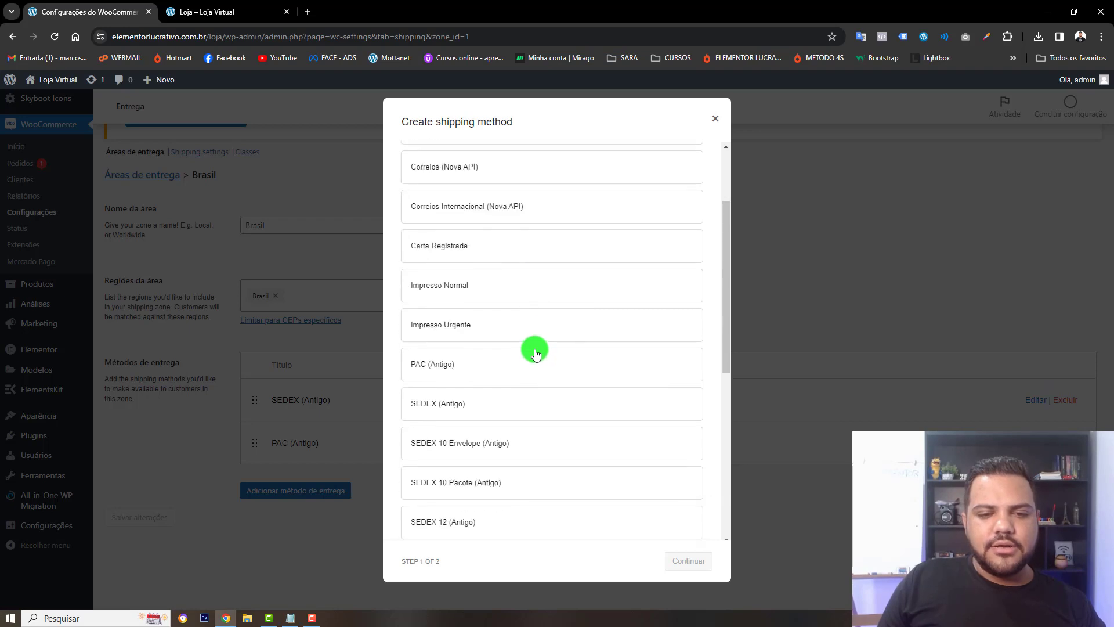
{"action": "scroll", "coordinate": [535, 353], "scroll_direction": "down", "scroll_amount": 2}
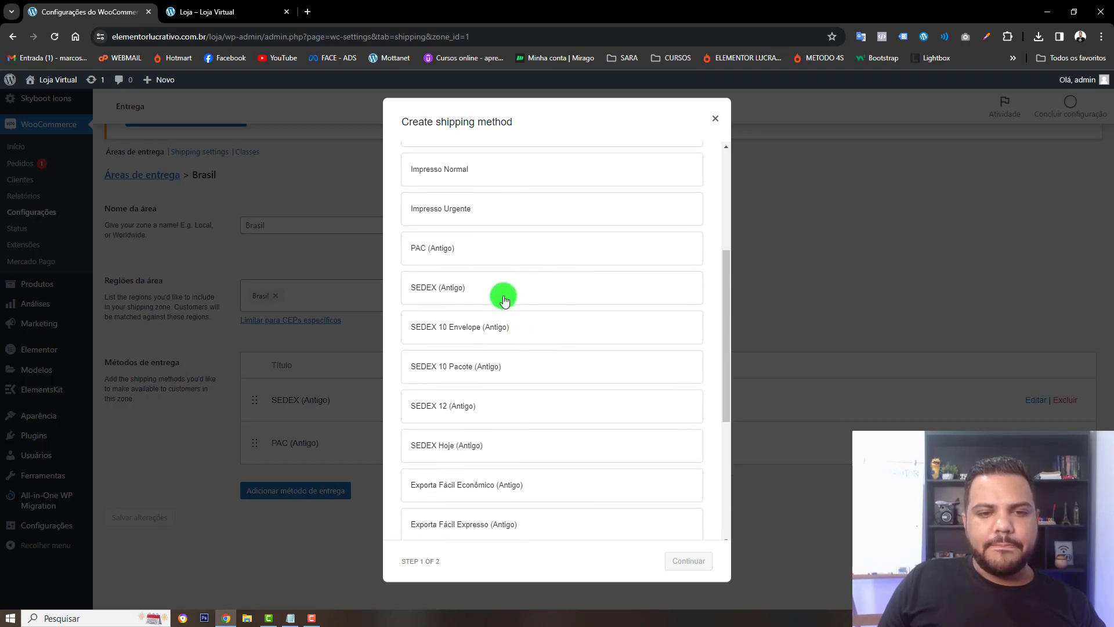
{"action": "left_click", "coordinate": [516, 326]}
{"action": "left_click", "coordinate": [678, 560]}
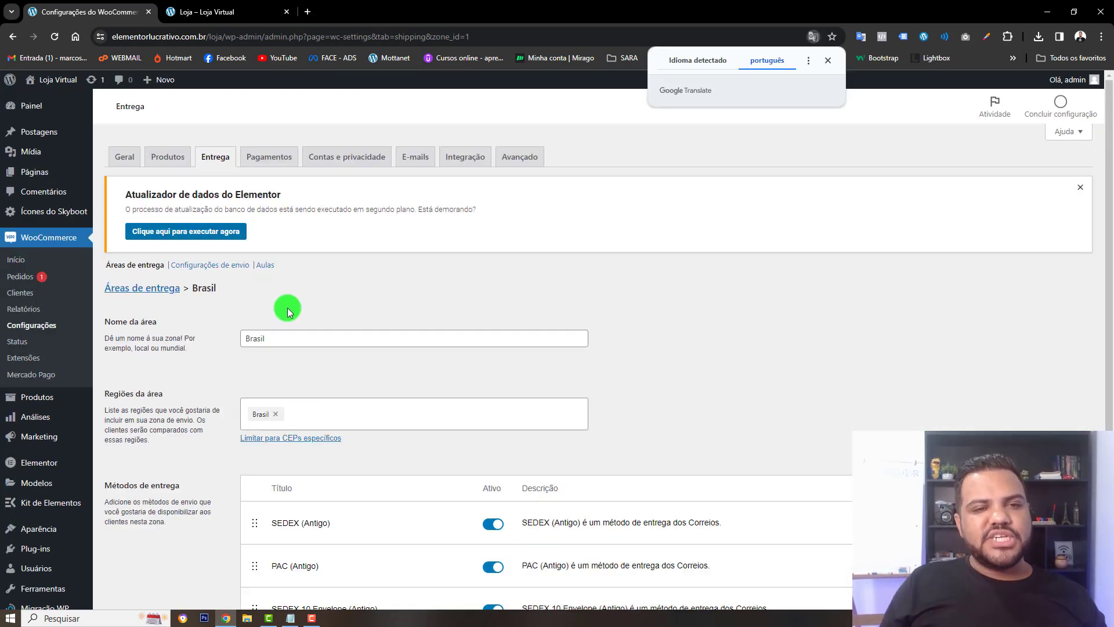
Reload the storefront's shop page, open the Celular product and look through its product page
{"action": "left_click", "coordinate": [232, 11]}
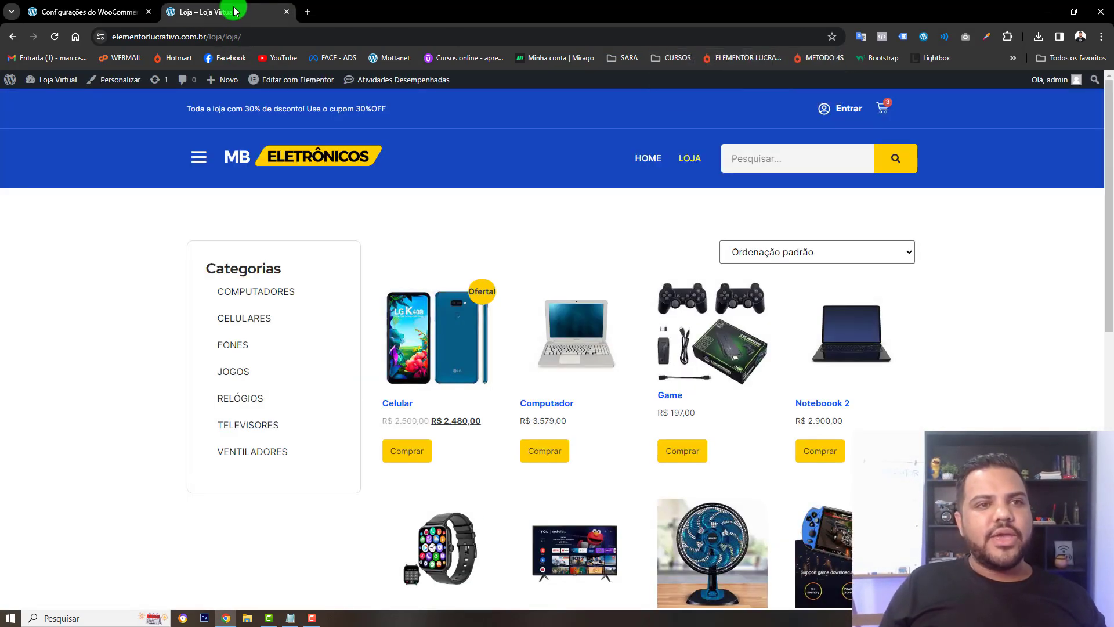
{"action": "left_click", "coordinate": [55, 37]}
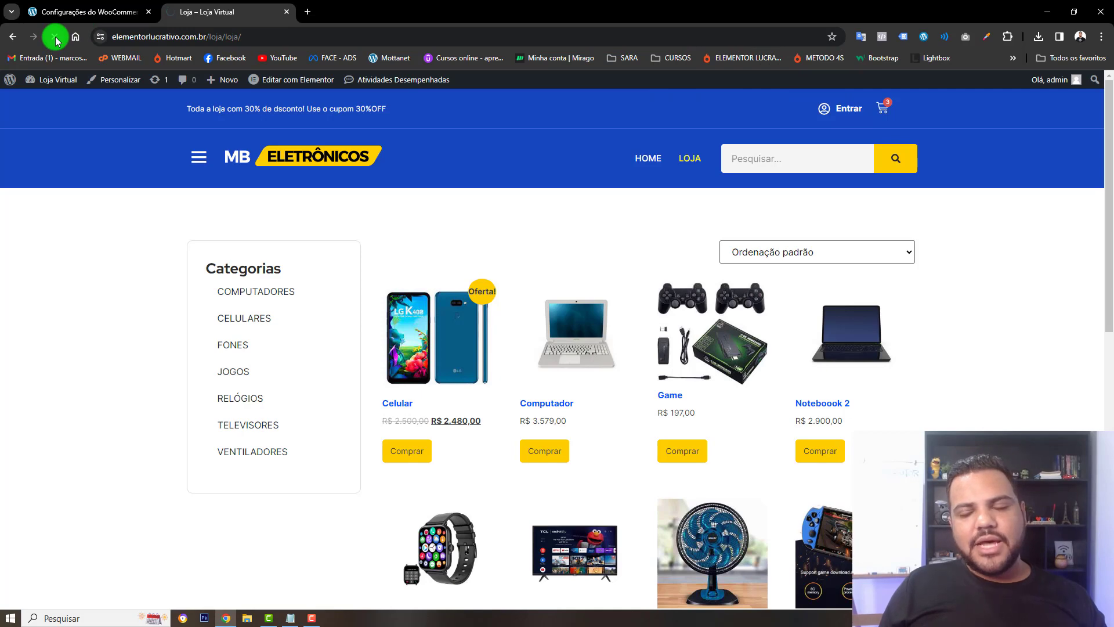
{"action": "left_click", "coordinate": [458, 365]}
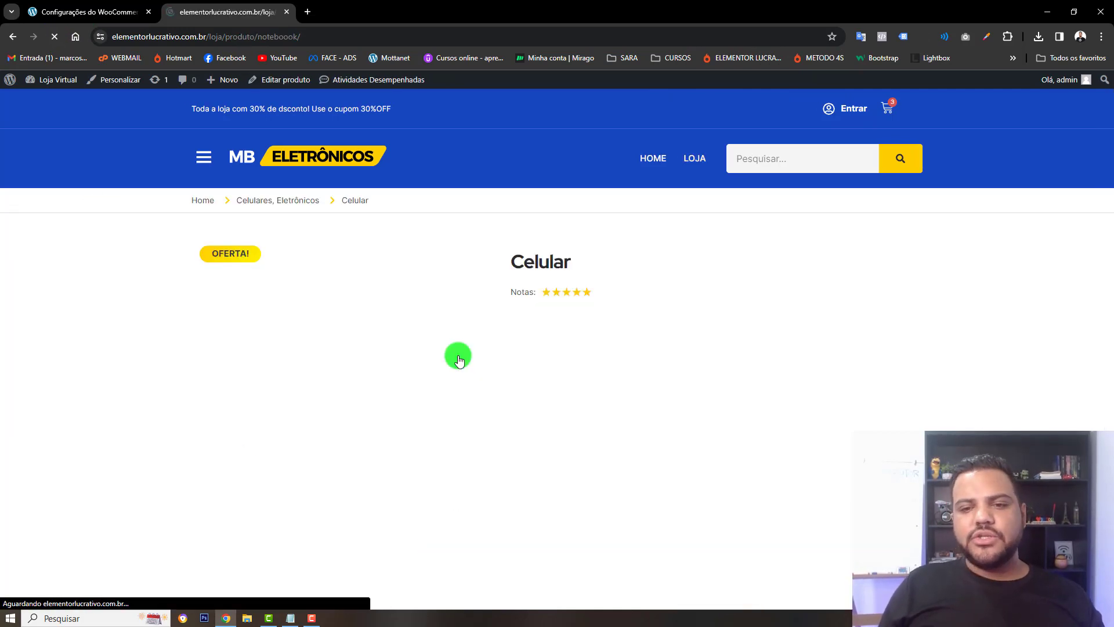
{"action": "scroll", "coordinate": [458, 360], "scroll_direction": "down", "scroll_amount": 2}
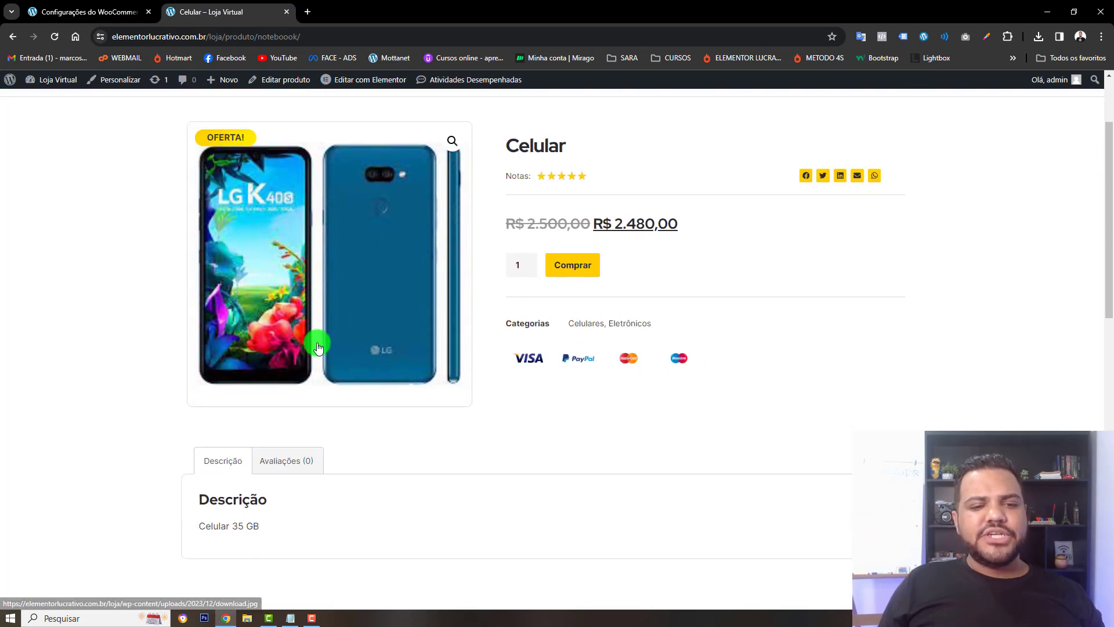
{"action": "scroll", "coordinate": [136, 301], "scroll_direction": "down", "scroll_amount": 8}
{"action": "scroll", "coordinate": [413, 370], "scroll_direction": "up", "scroll_amount": 10}
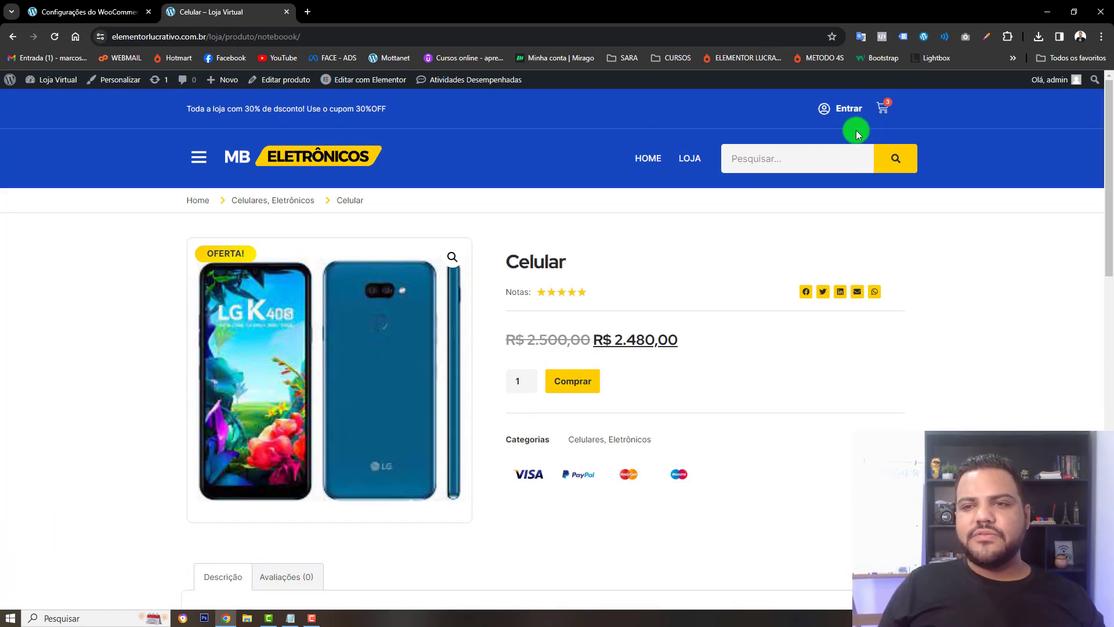
Go from the cart to the checkout and check the Entrega row of the order summary for shipping options
{"action": "left_click", "coordinate": [881, 107]}
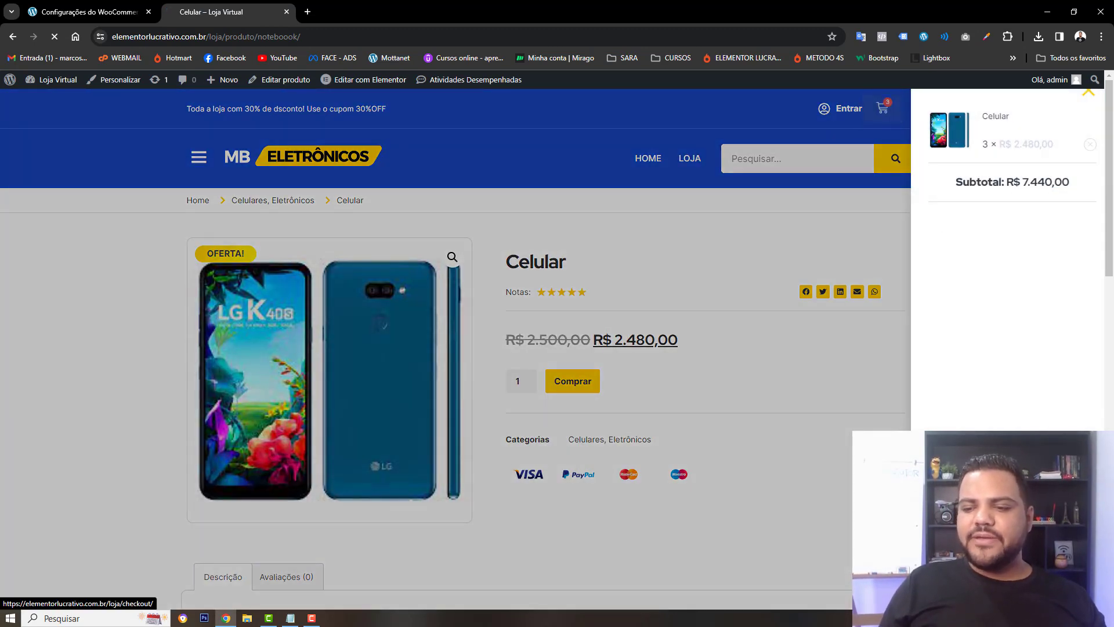
{"action": "left_click", "coordinate": [584, 325]}
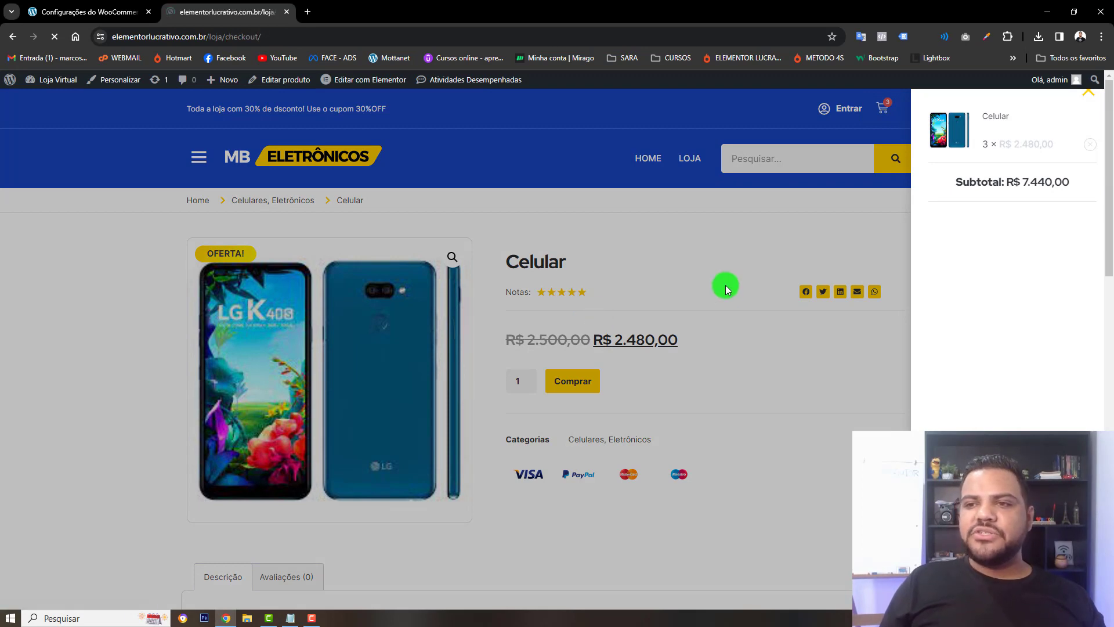
{"action": "scroll", "coordinate": [725, 284], "scroll_direction": "down", "scroll_amount": 4}
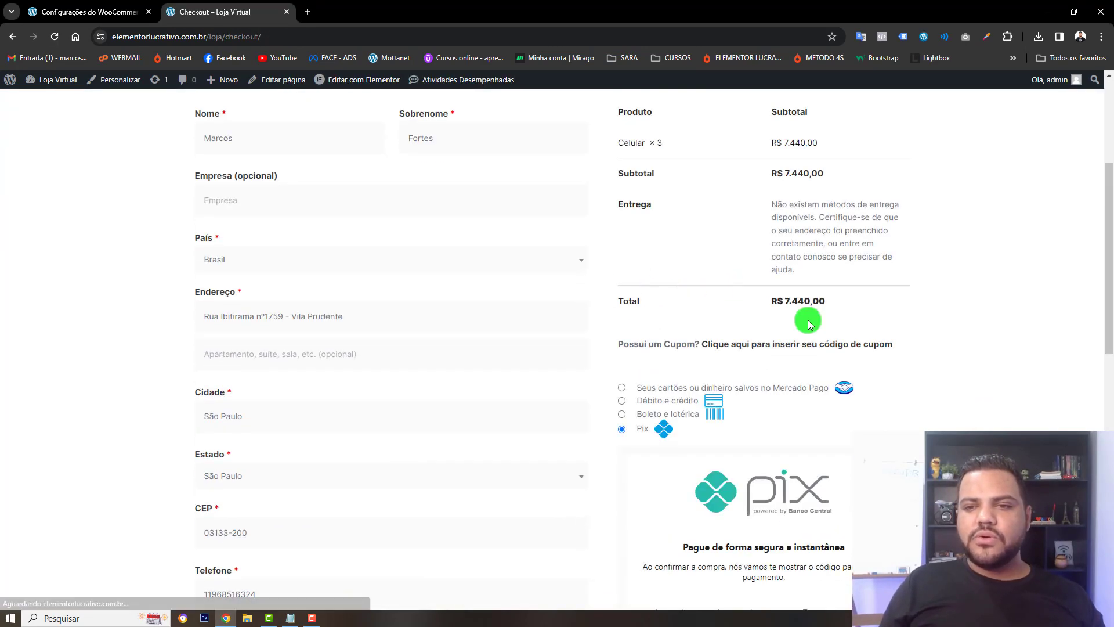
{"action": "scroll", "coordinate": [1036, 350], "scroll_direction": "up", "scroll_amount": 3}
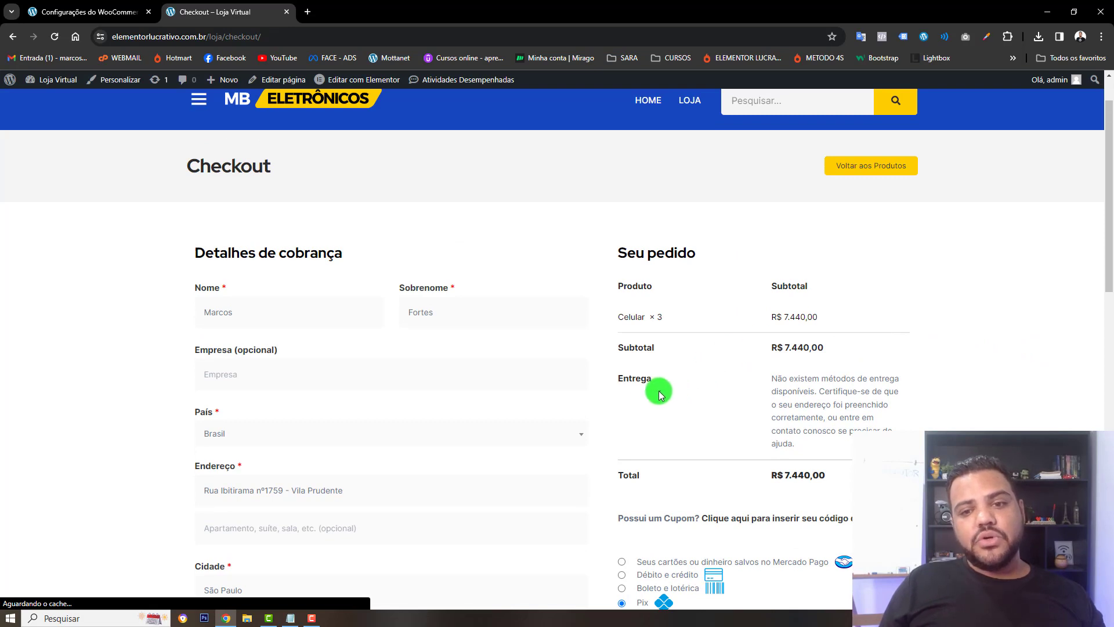
{"action": "left_click_drag", "start_coordinate": [774, 388], "coordinate": [916, 386]}
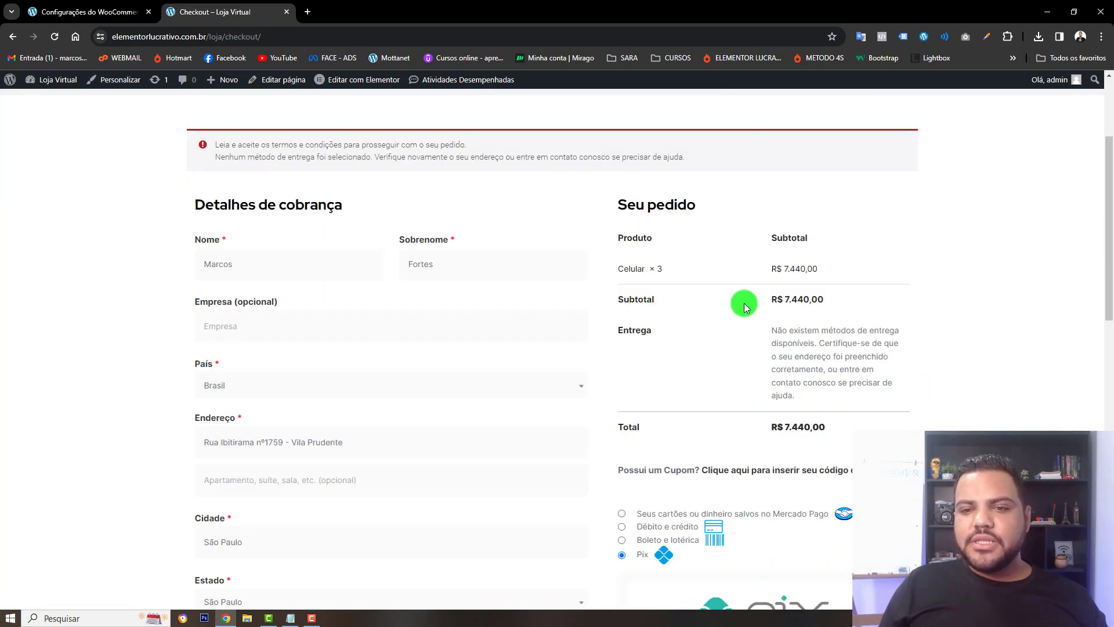
Return to the store admin and open the Claudio Sanches - Correios para WooCommerce settings from the installed plugins
{"action": "left_click", "coordinate": [129, 7]}
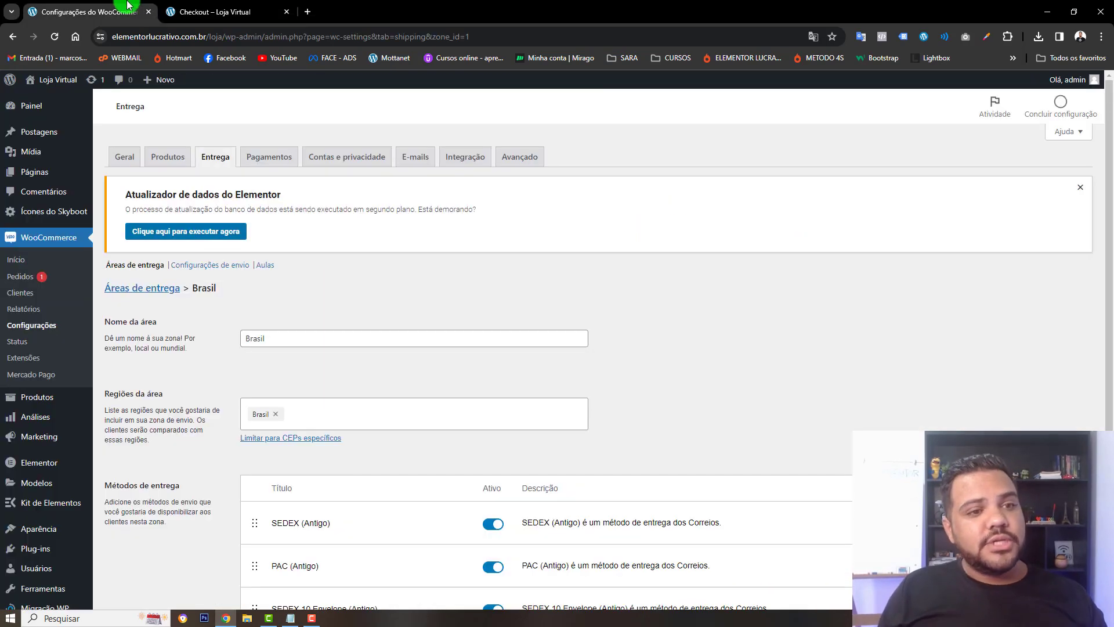
{"action": "scroll", "coordinate": [511, 301], "scroll_direction": "down", "scroll_amount": 3}
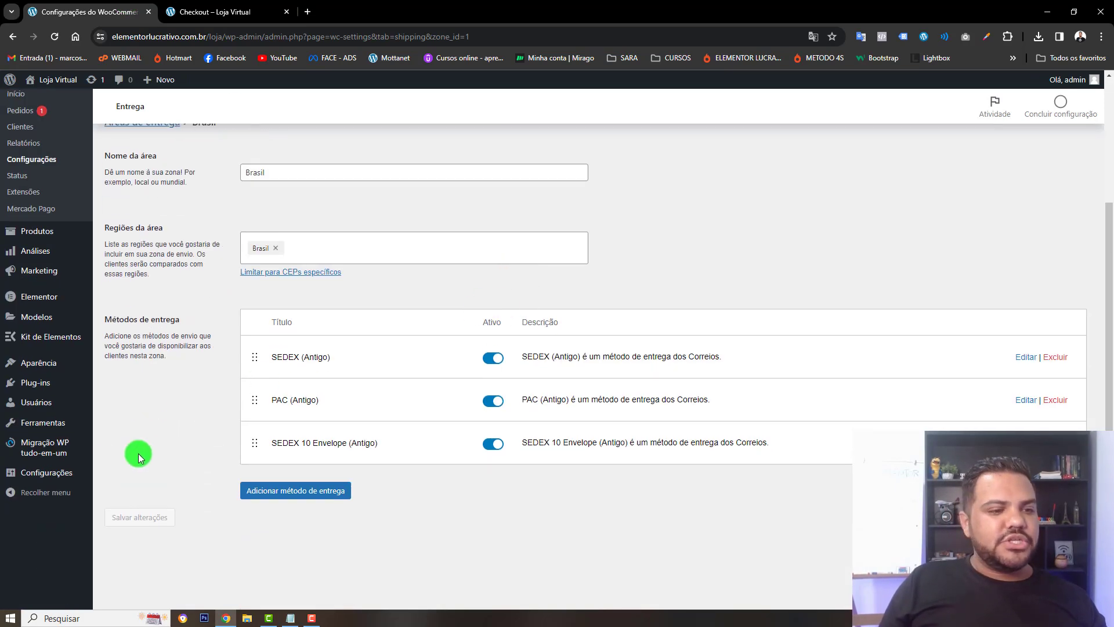
{"action": "mouse_move", "coordinate": [56, 322]}
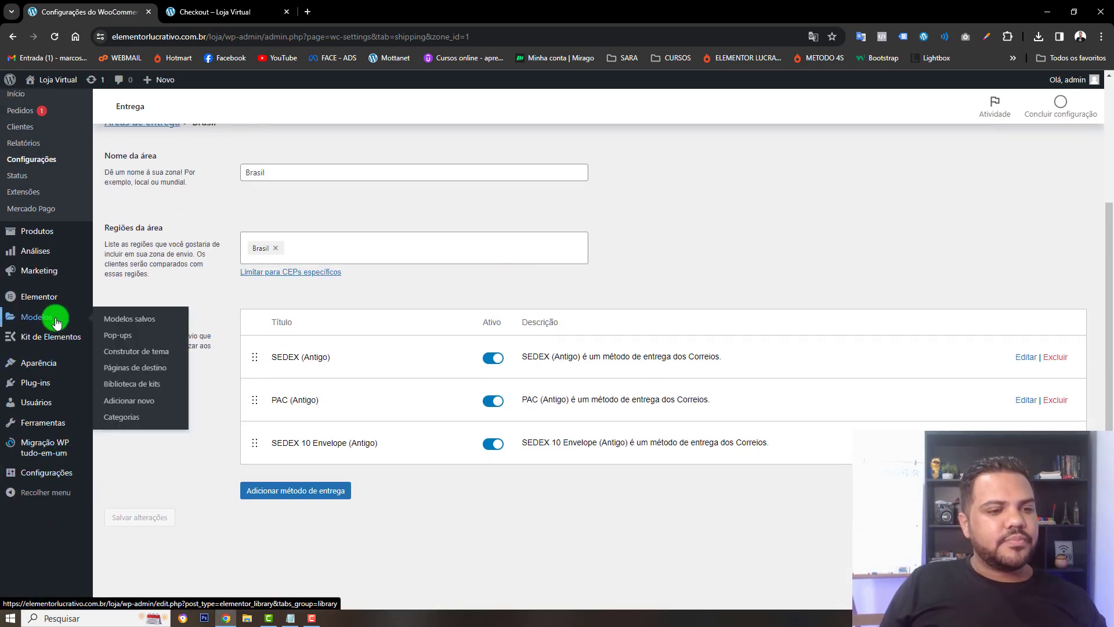
{"action": "scroll", "coordinate": [46, 255], "scroll_direction": "up", "scroll_amount": 2}
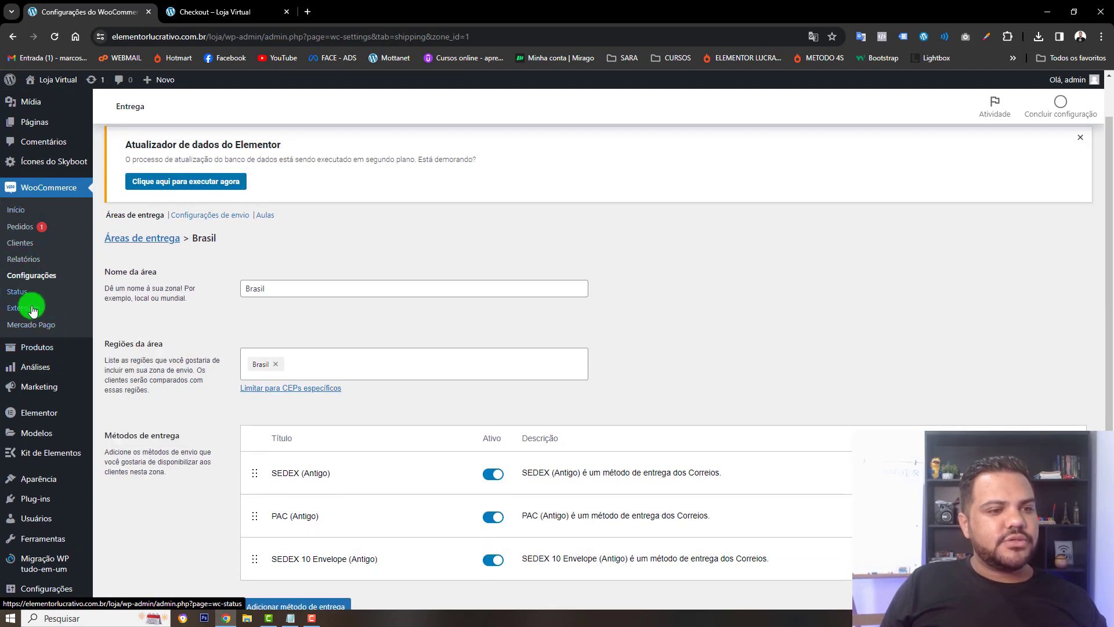
{"action": "scroll", "coordinate": [49, 430], "scroll_direction": "down", "scroll_amount": 2}
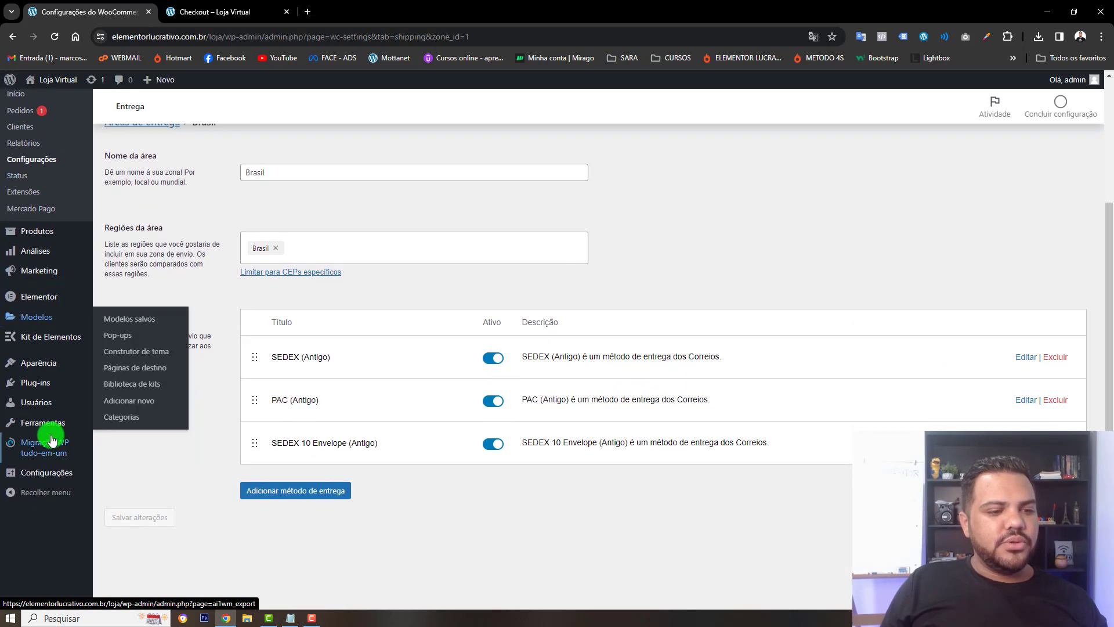
{"action": "left_click", "coordinate": [44, 389]}
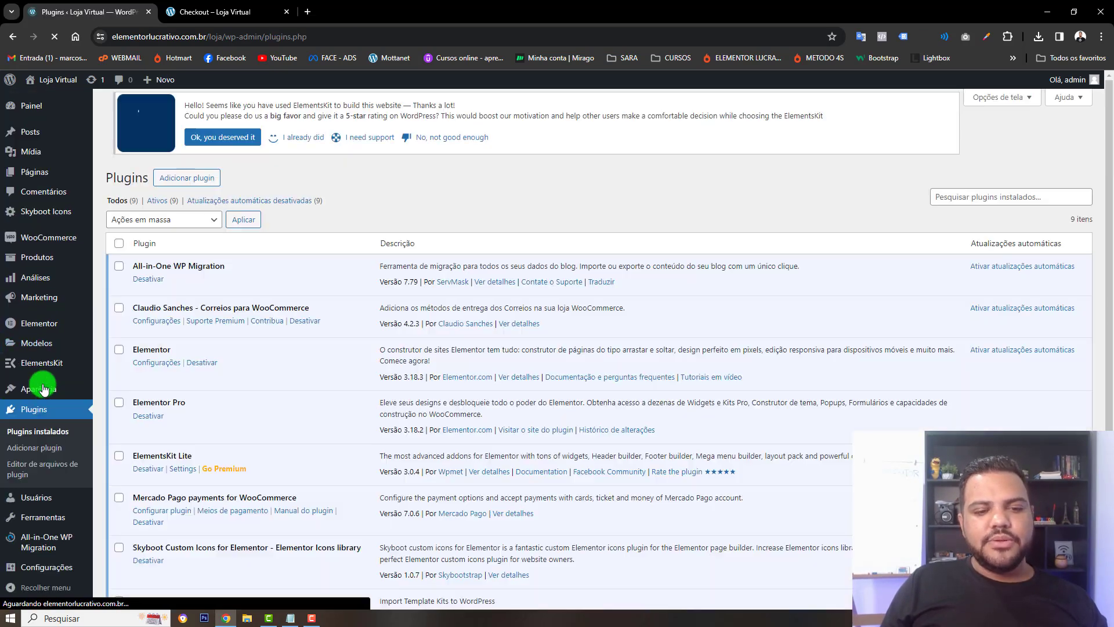
{"action": "scroll", "coordinate": [278, 413], "scroll_direction": "down", "scroll_amount": 3}
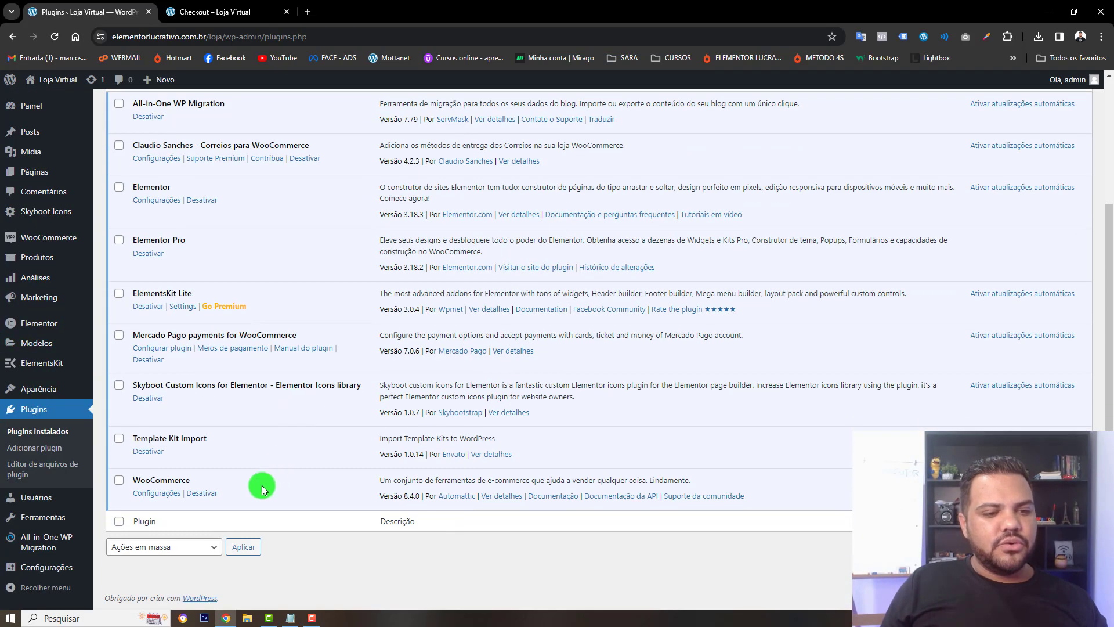
{"action": "scroll", "coordinate": [199, 491], "scroll_direction": "up", "scroll_amount": 1}
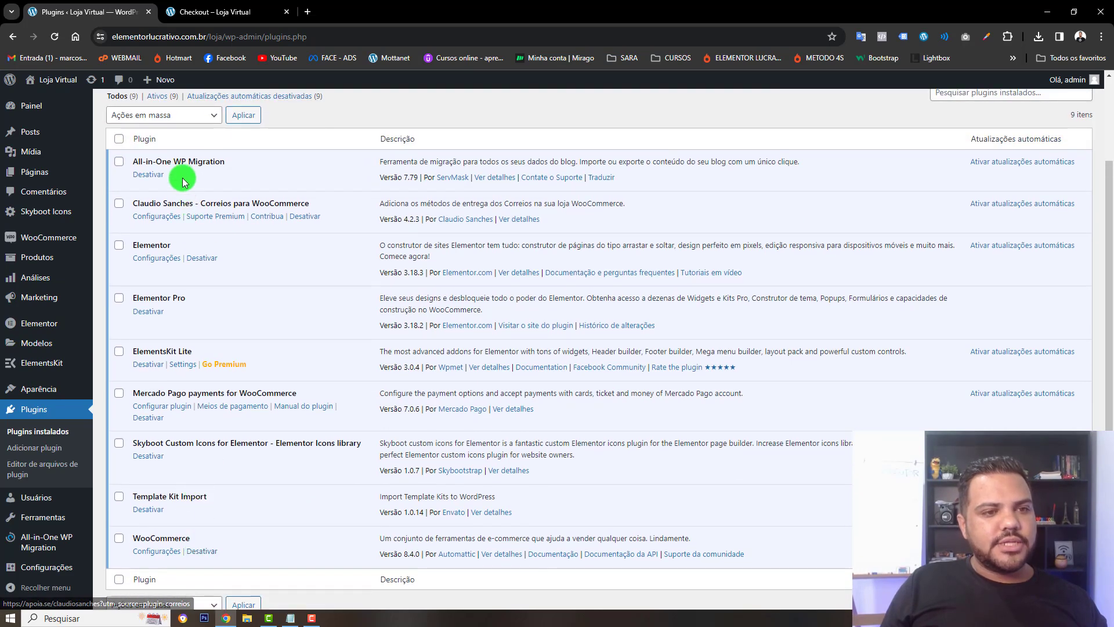
{"action": "left_click", "coordinate": [161, 217]}
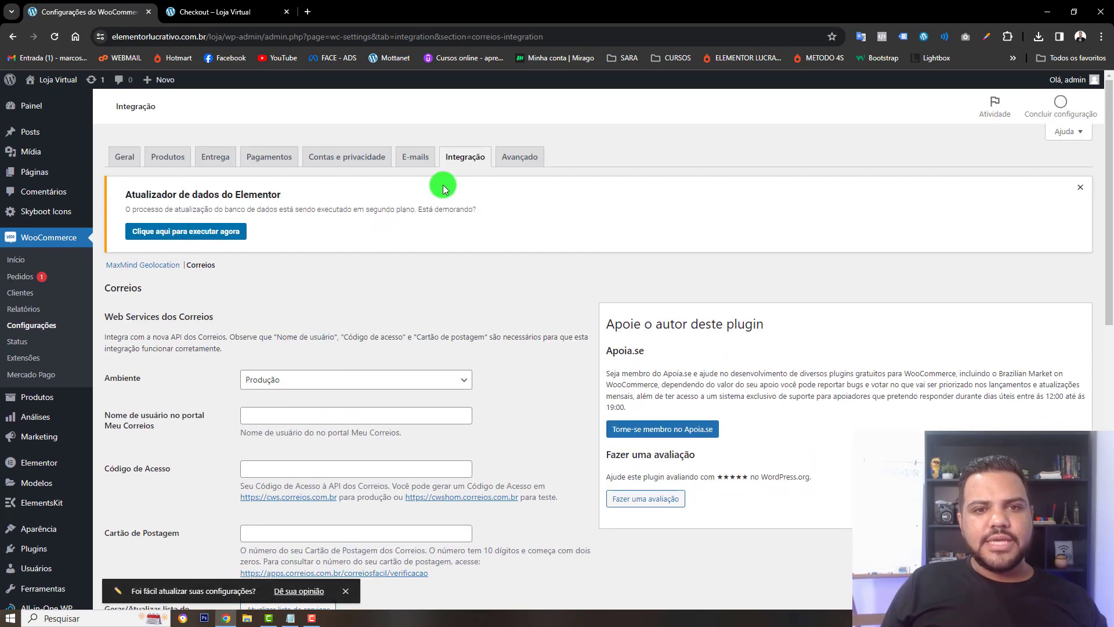
Look through the Correios integration settings, covering the environment choices, portal credentials, postage card, service list, tracking history table and address autofill
{"action": "scroll", "coordinate": [510, 391], "scroll_direction": "down", "scroll_amount": 2}
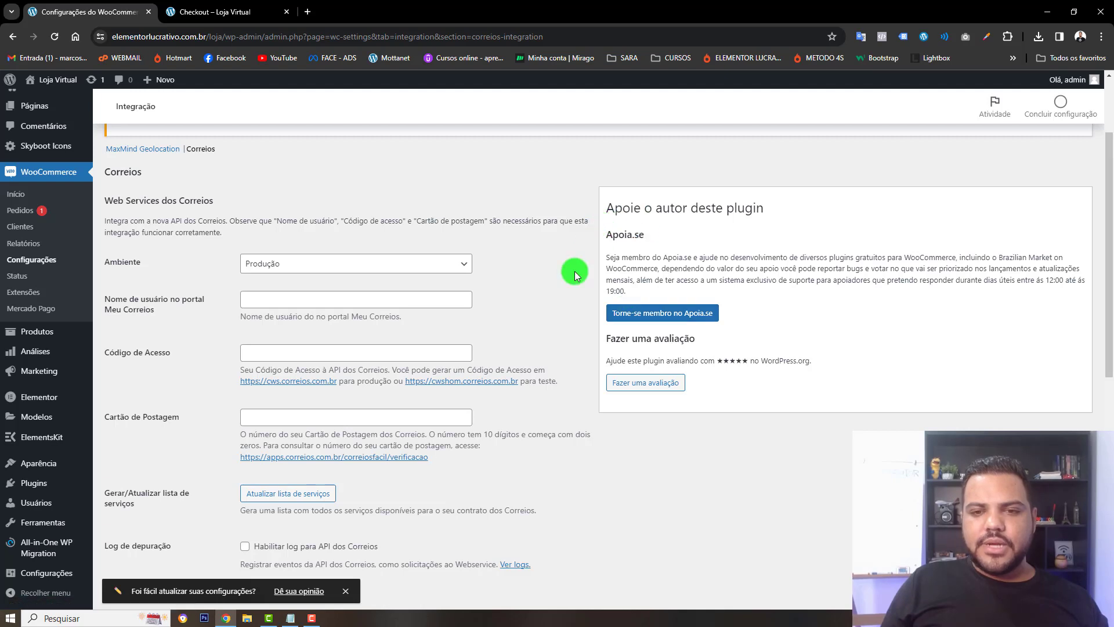
{"action": "scroll", "coordinate": [493, 290], "scroll_direction": "up", "scroll_amount": 2}
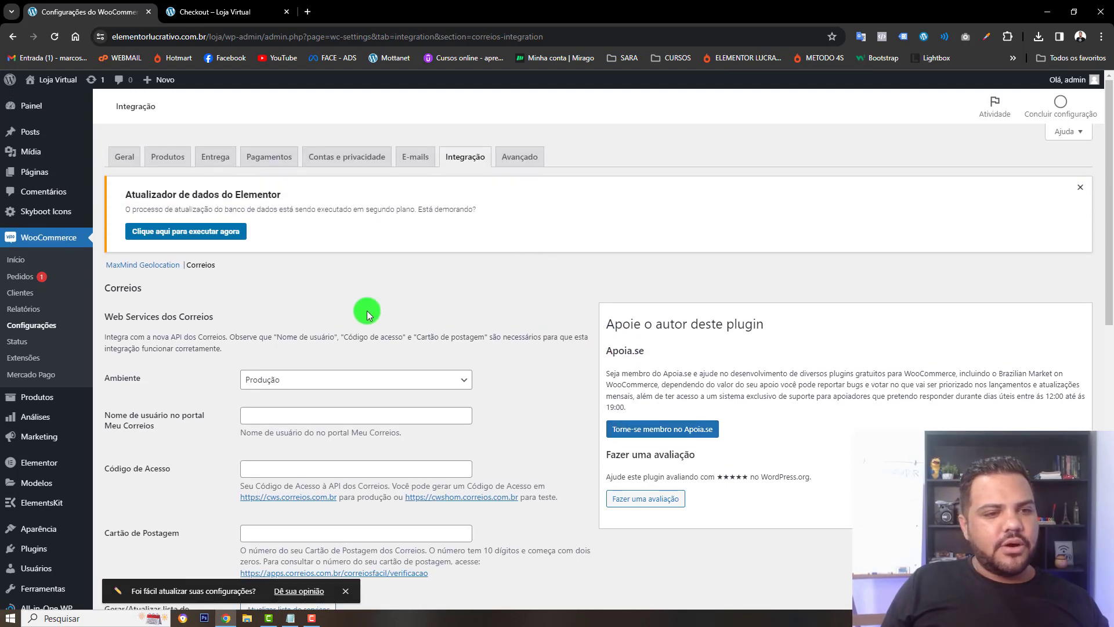
{"action": "scroll", "coordinate": [218, 336], "scroll_direction": "down", "scroll_amount": 2}
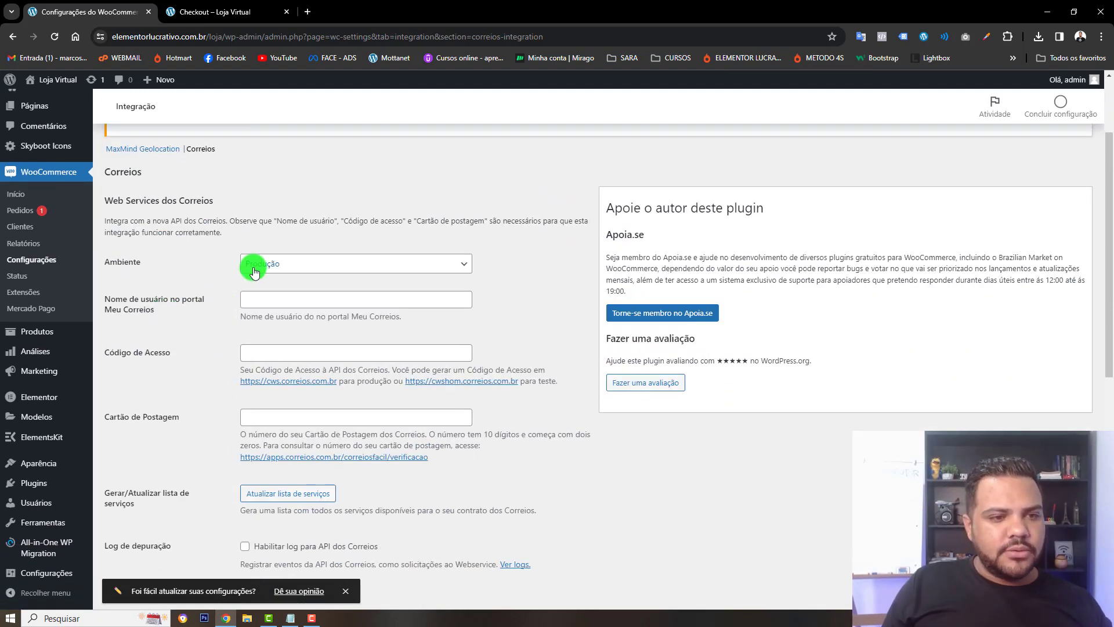
{"action": "left_click", "coordinate": [277, 266]}
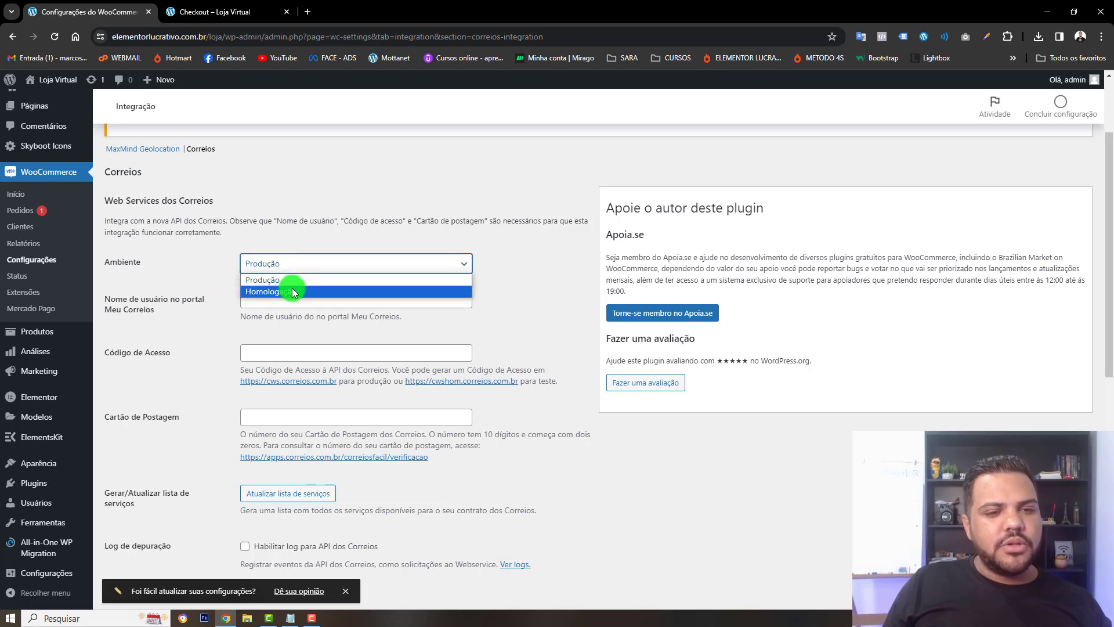
{"action": "left_click", "coordinate": [292, 284]}
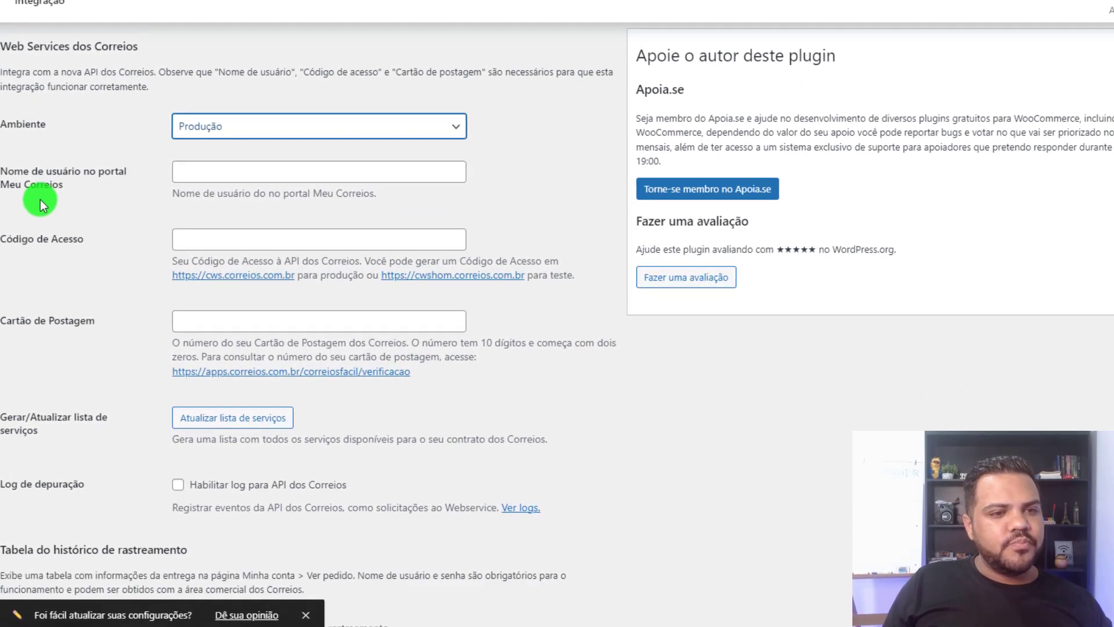
{"action": "scroll", "coordinate": [116, 191], "scroll_direction": "down", "scroll_amount": 1}
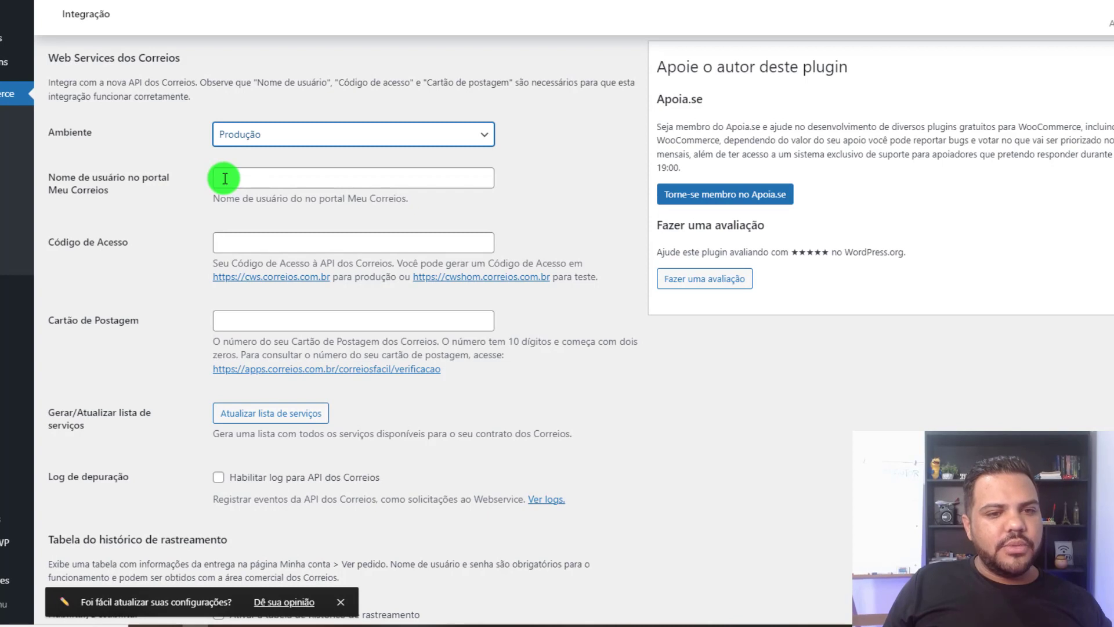
{"action": "left_click", "coordinate": [225, 178]}
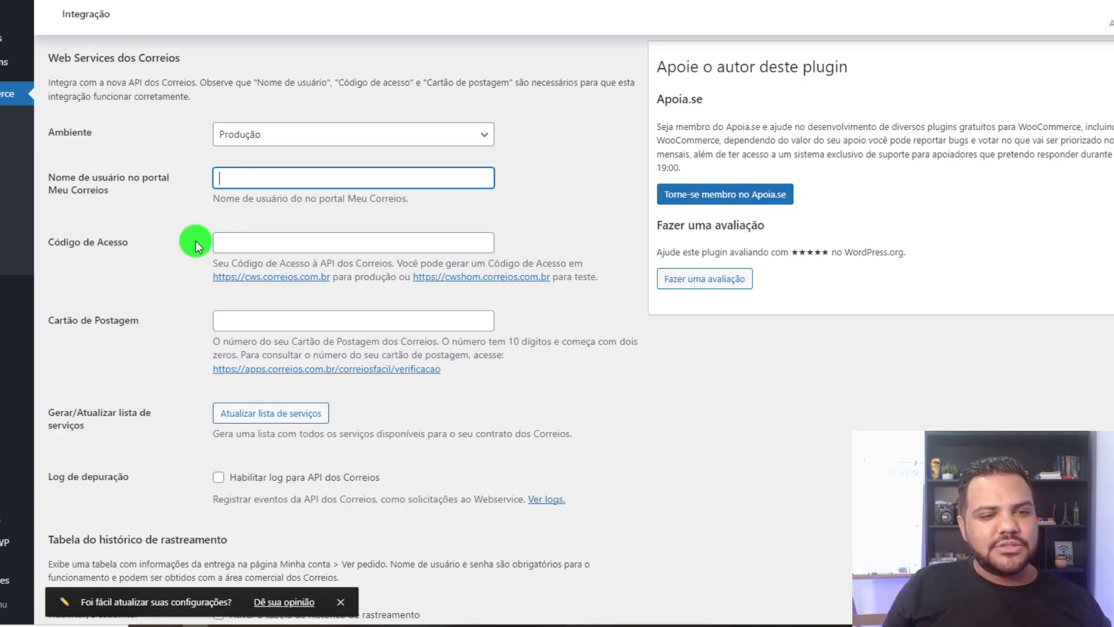
{"action": "scroll", "coordinate": [162, 222], "scroll_direction": "down", "scroll_amount": 2}
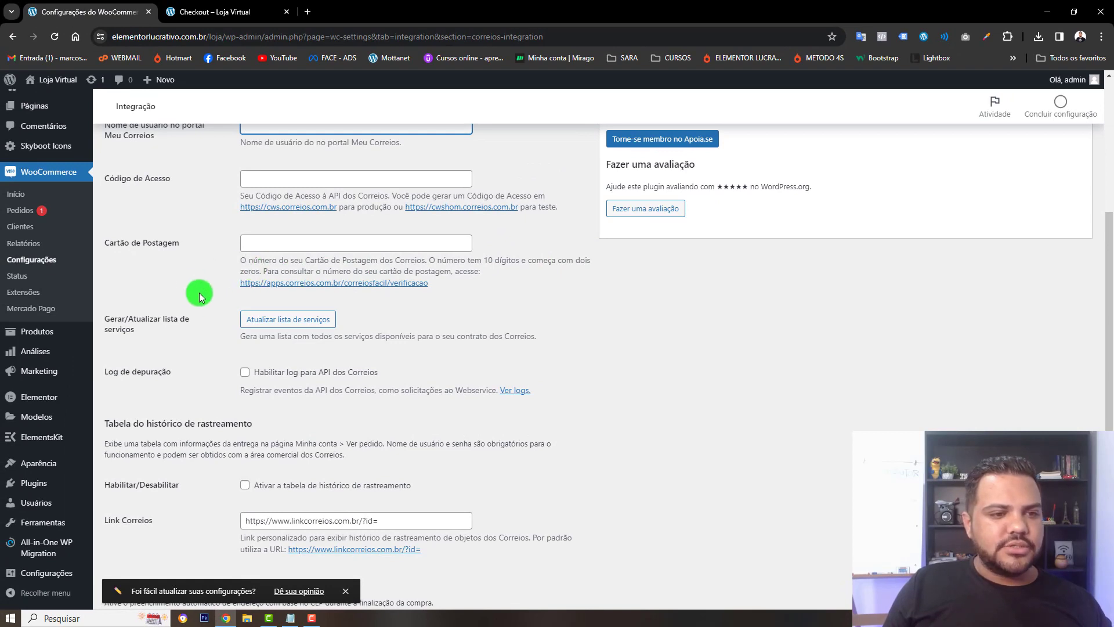
{"action": "scroll", "coordinate": [199, 293], "scroll_direction": "down", "scroll_amount": 2}
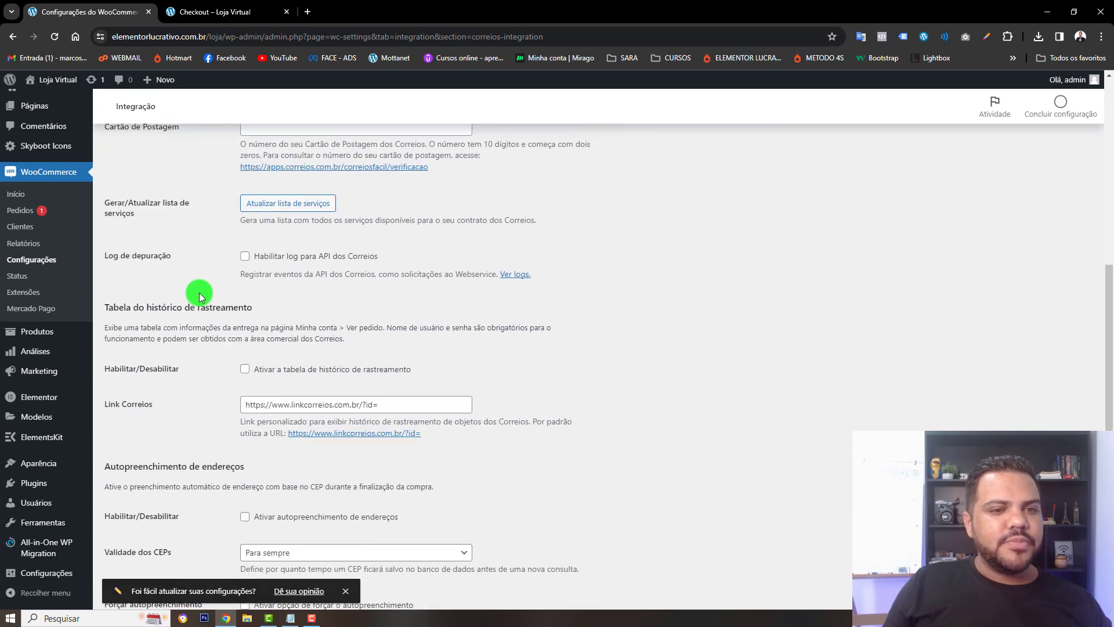
Clear the portal username and access code fields in the Correios integration settings
{"action": "left_click", "coordinate": [296, 215]}
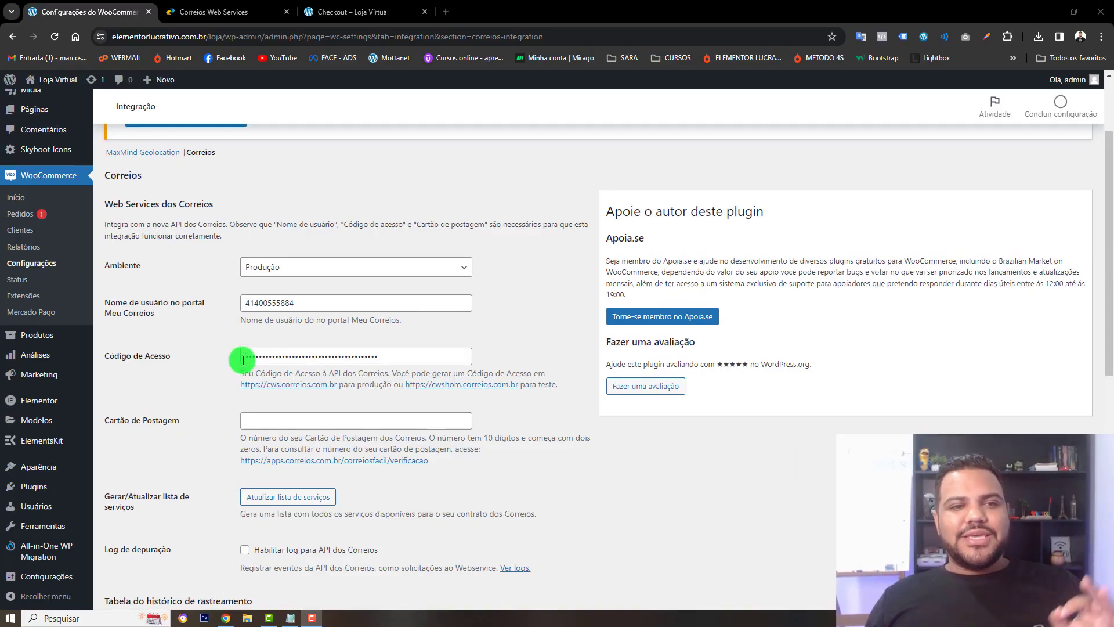
{"action": "scroll", "coordinate": [241, 358], "scroll_direction": "up", "scroll_amount": 2}
{"action": "scroll", "coordinate": [221, 357], "scroll_direction": "down", "scroll_amount": 2}
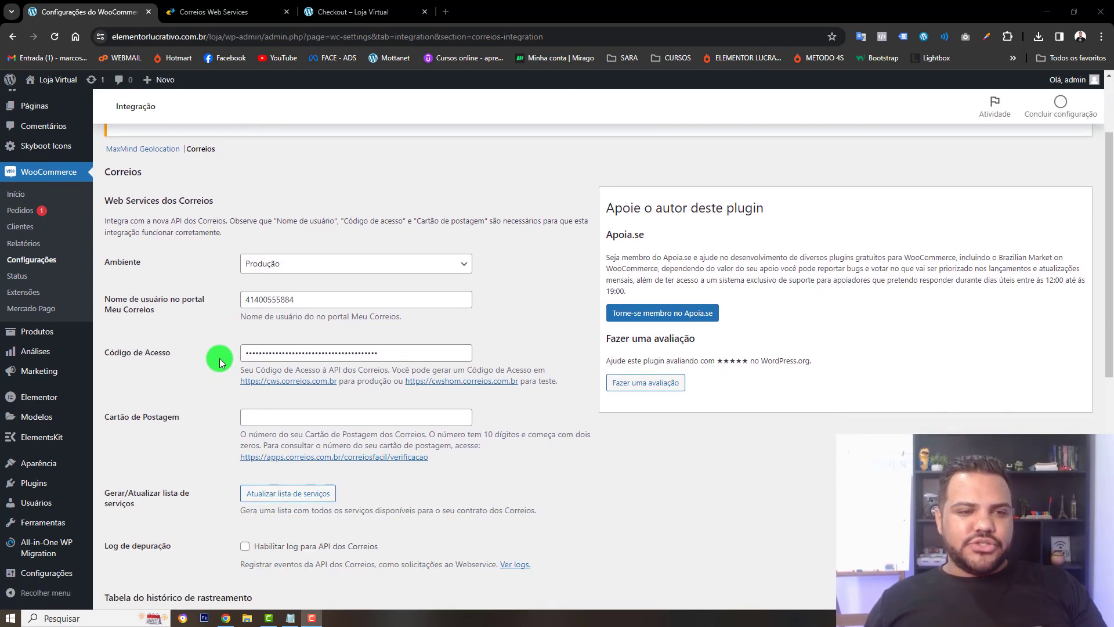
{"action": "scroll", "coordinate": [186, 354], "scroll_direction": "down", "scroll_amount": 1}
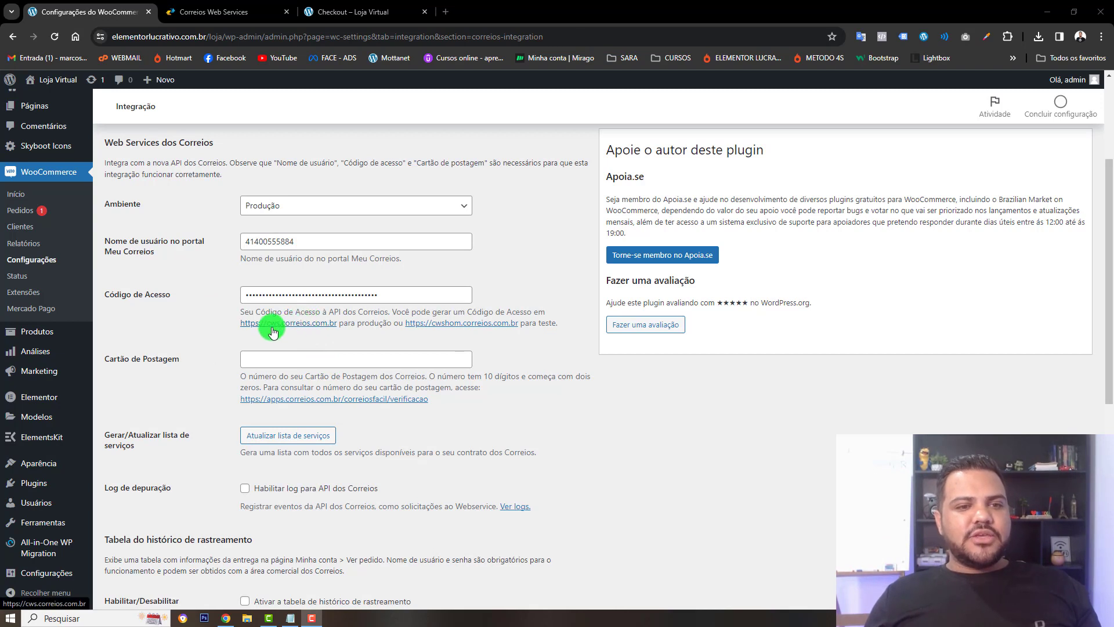
{"action": "double_click", "coordinate": [291, 297]}
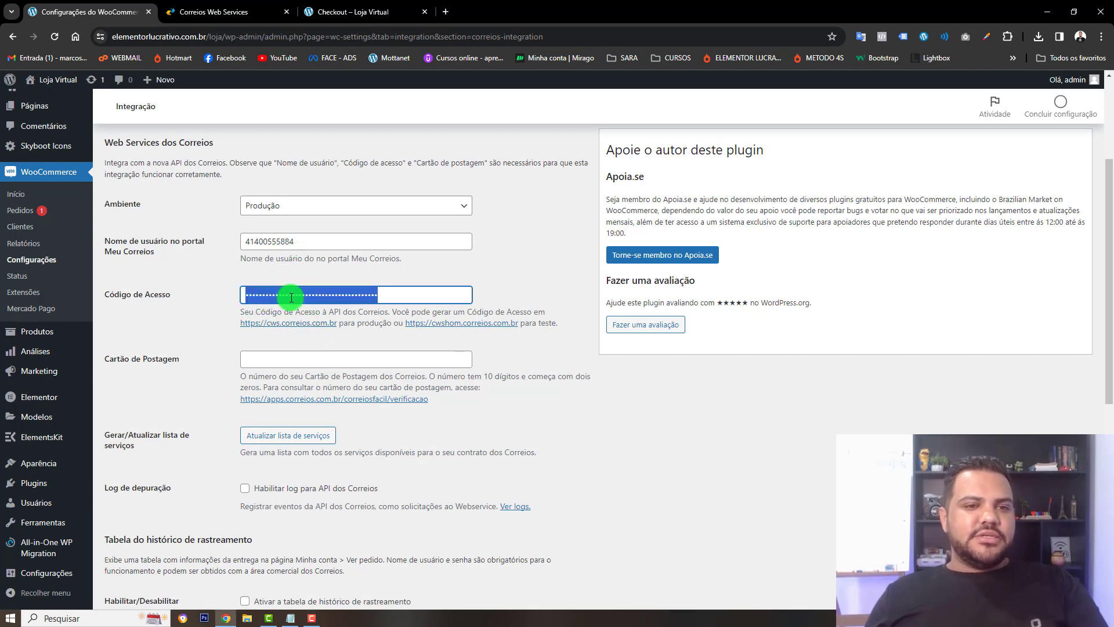
{"action": "key", "text": "BackSpace"}
{"action": "double_click", "coordinate": [289, 242]}
{"action": "key", "text": "BackSpace"}
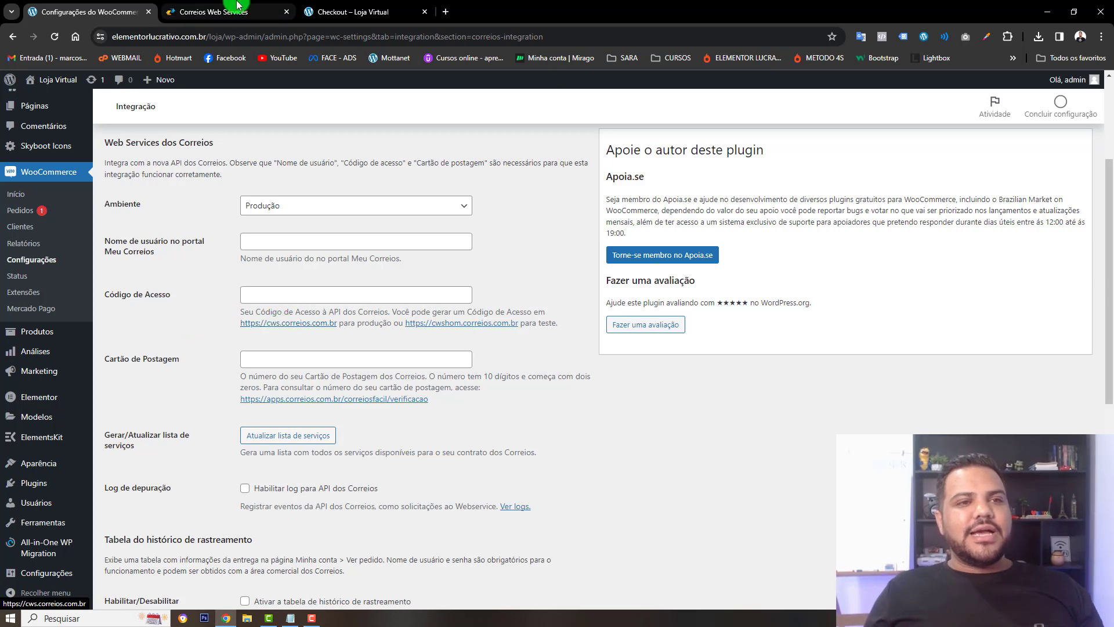
Open the production Correios Web Services site linked under the access code field, keeping only one tab of it
{"action": "key", "text": "ctrl+Tab"}
{"action": "key", "text": "ctrl+shift+Tab"}
{"action": "left_click", "coordinate": [294, 322]}
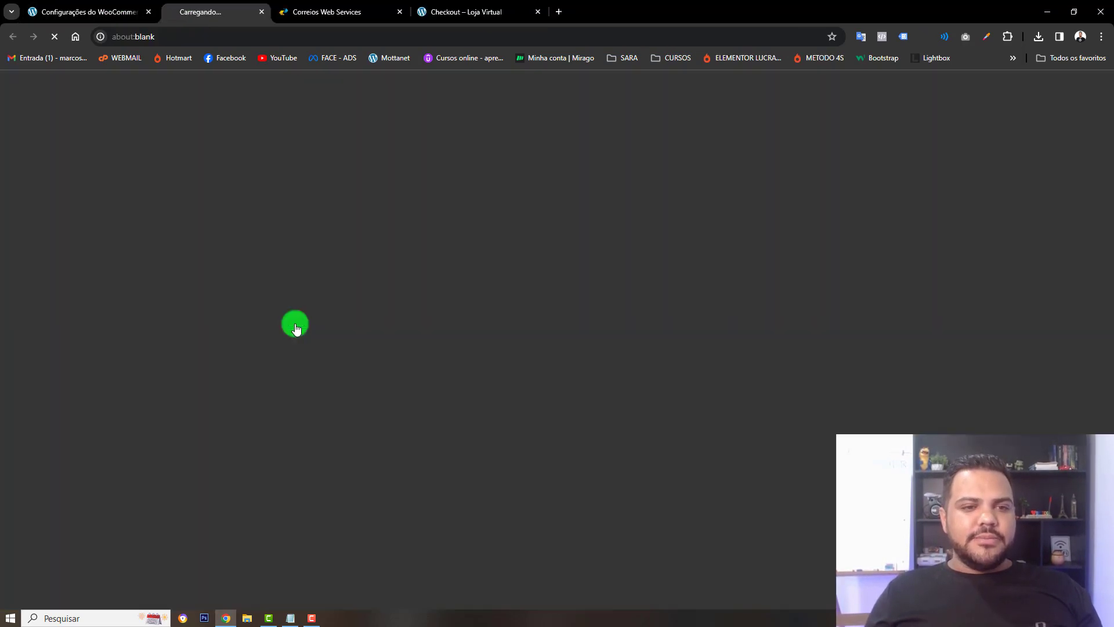
{"action": "left_click", "coordinate": [424, 11]}
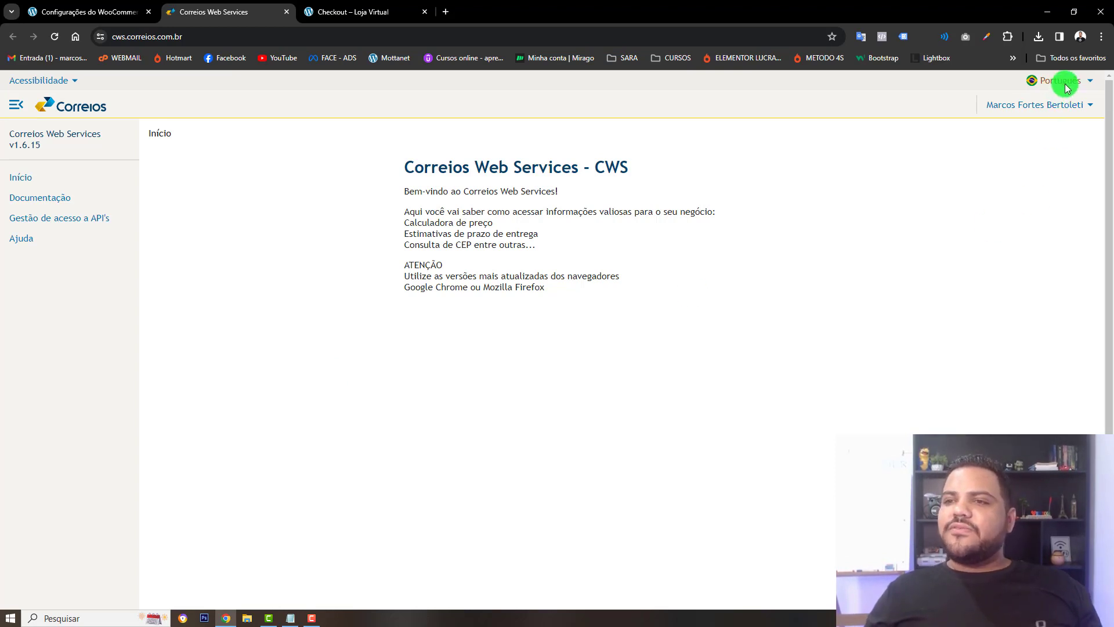
Sign out of the Correios Web Services account and open the portal's login page
{"action": "left_click", "coordinate": [1080, 111]}
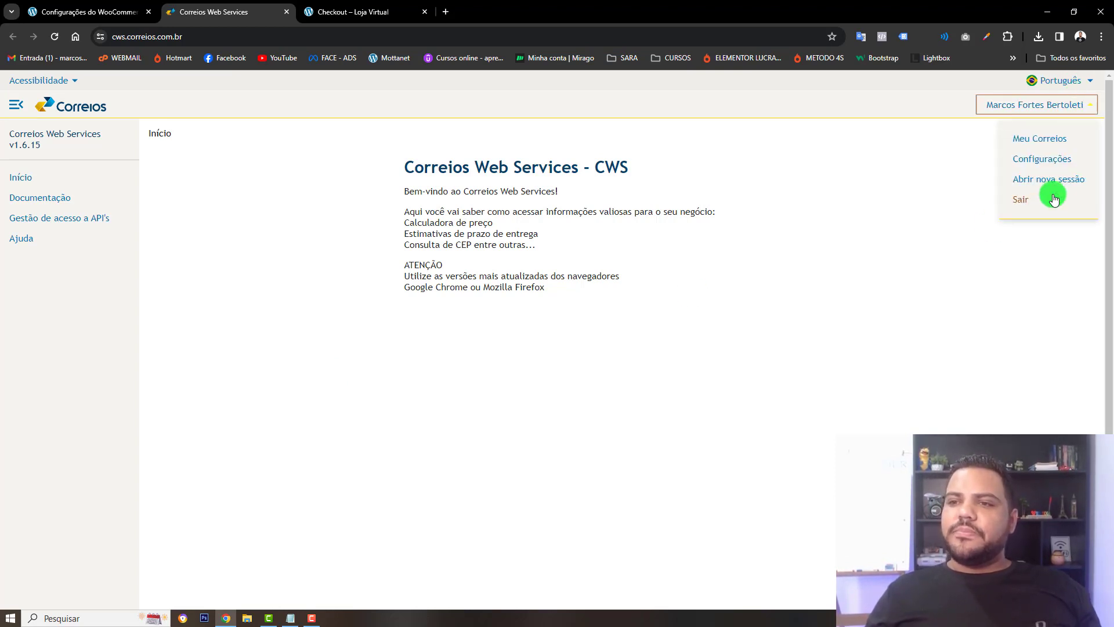
{"action": "left_click", "coordinate": [1032, 199]}
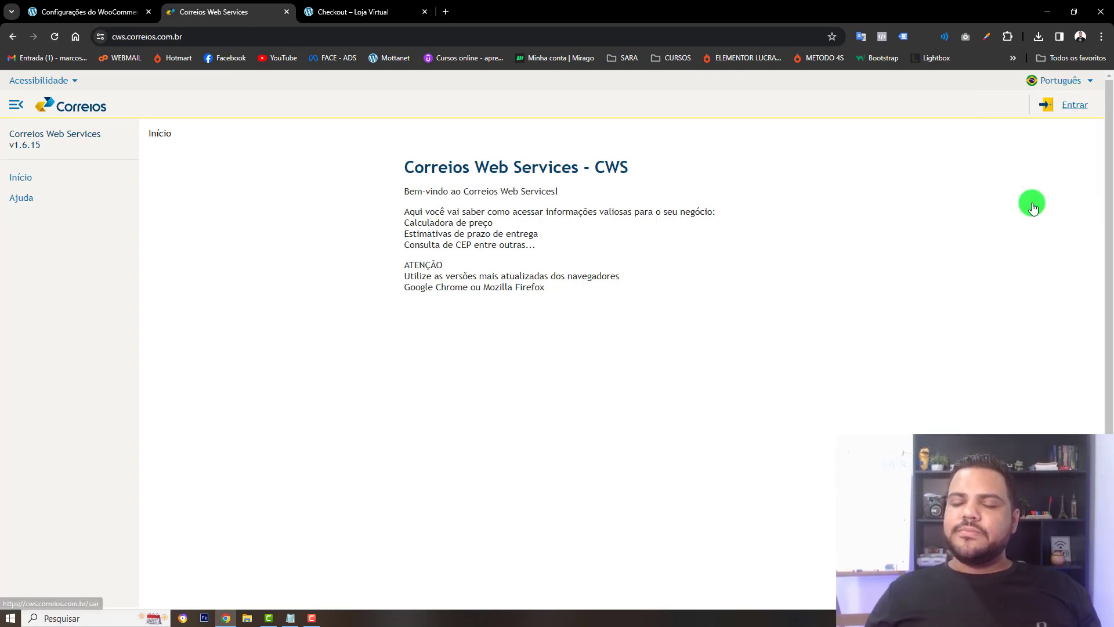
{"action": "left_click", "coordinate": [1072, 104]}
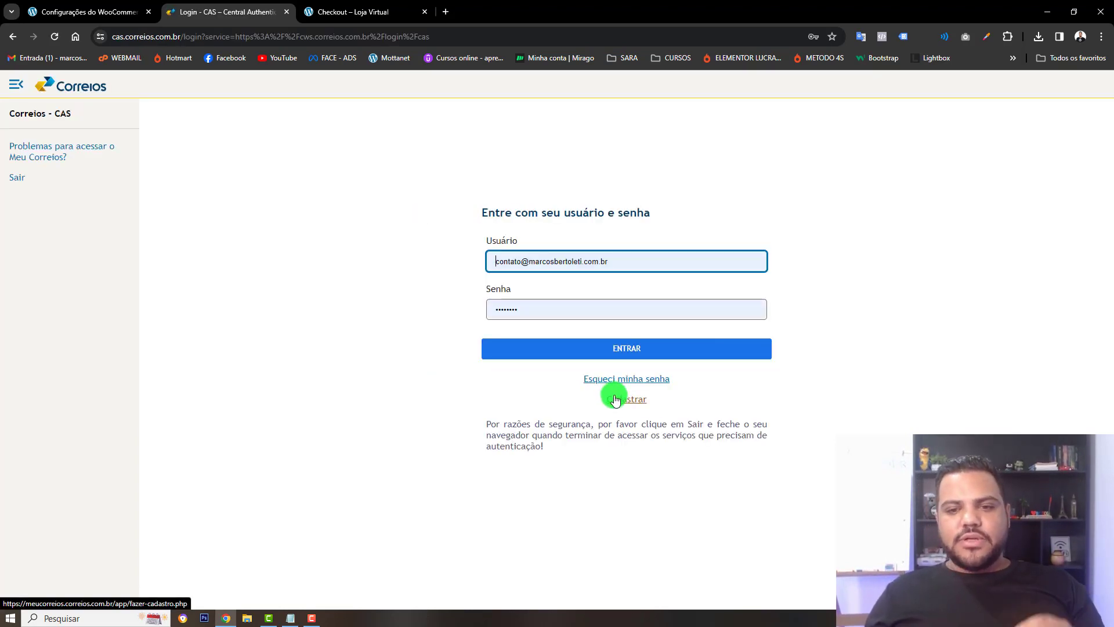
Look through the Meu Correios registration forms for Pessoa física and Pessoa Jurídica, and return to the login page
{"action": "left_click", "coordinate": [615, 399]}
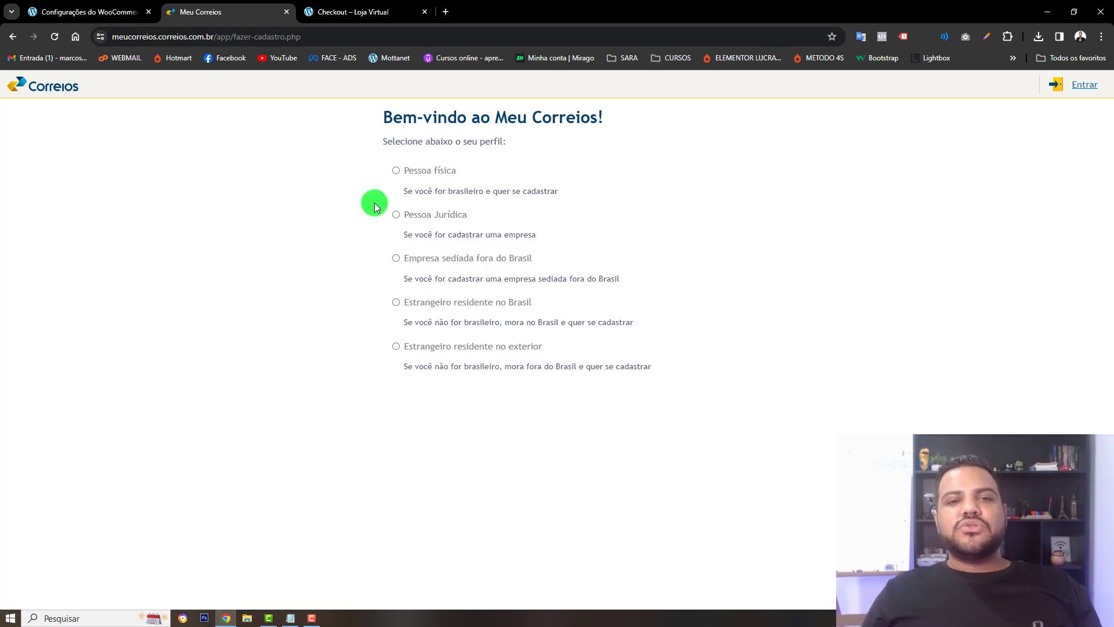
{"action": "left_click", "coordinate": [412, 167]}
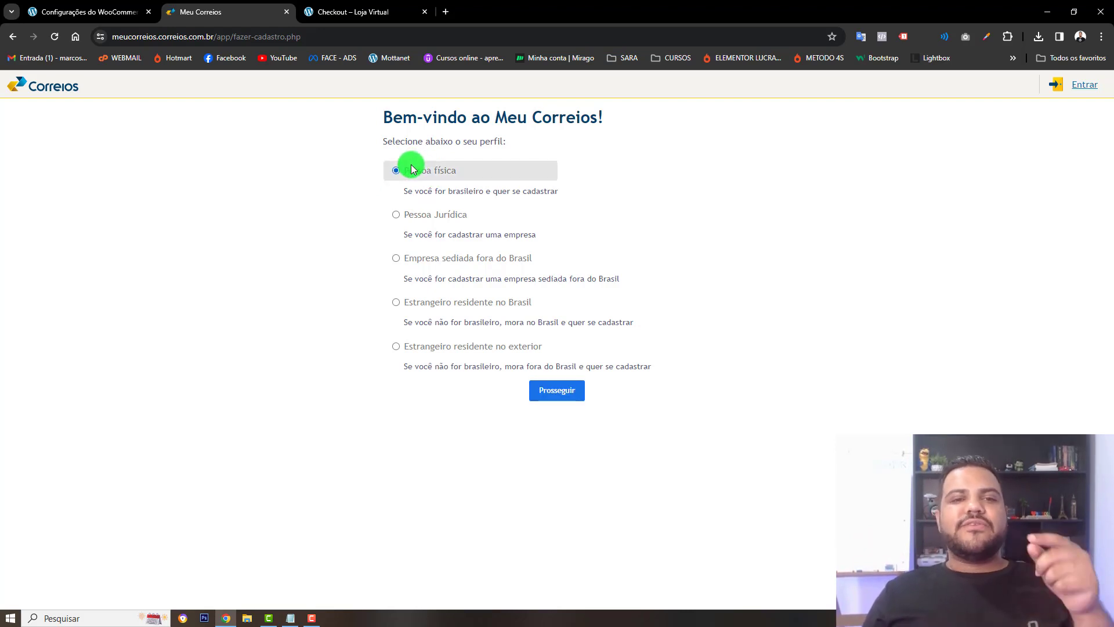
{"action": "left_click", "coordinate": [554, 393]}
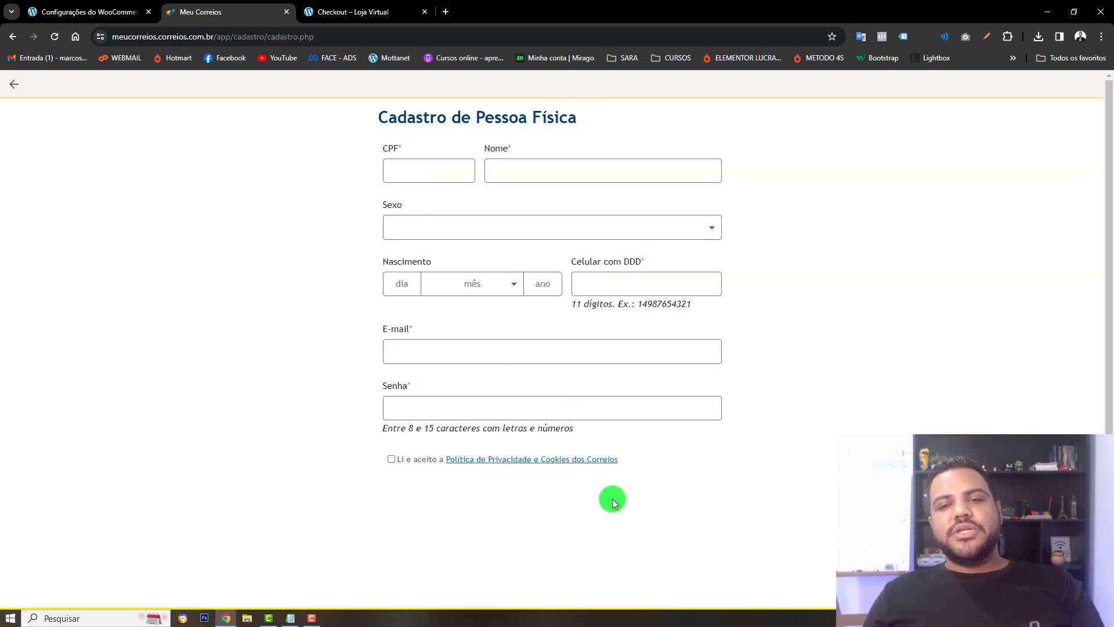
{"action": "left_click", "coordinate": [13, 36]}
{"action": "left_click", "coordinate": [397, 214]}
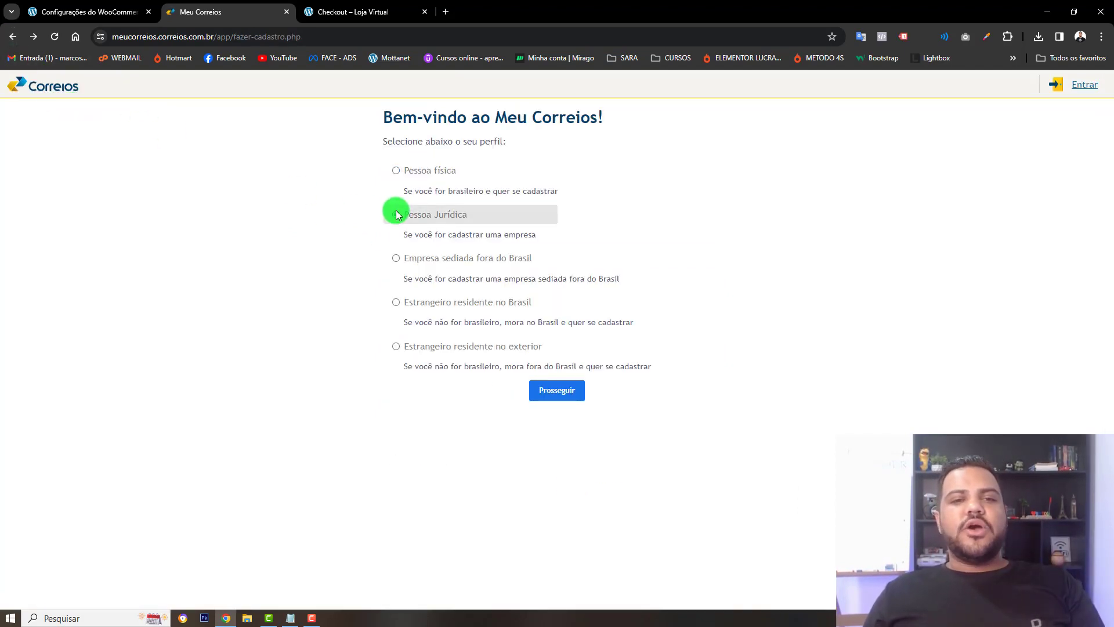
{"action": "left_click", "coordinate": [553, 389]}
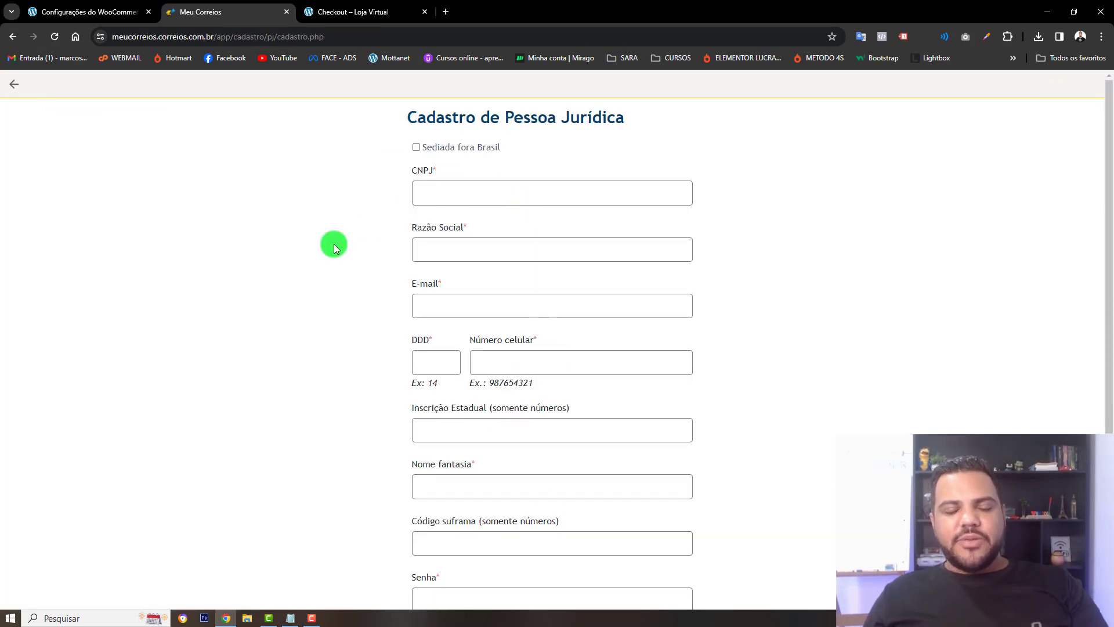
{"action": "left_click", "coordinate": [15, 85]}
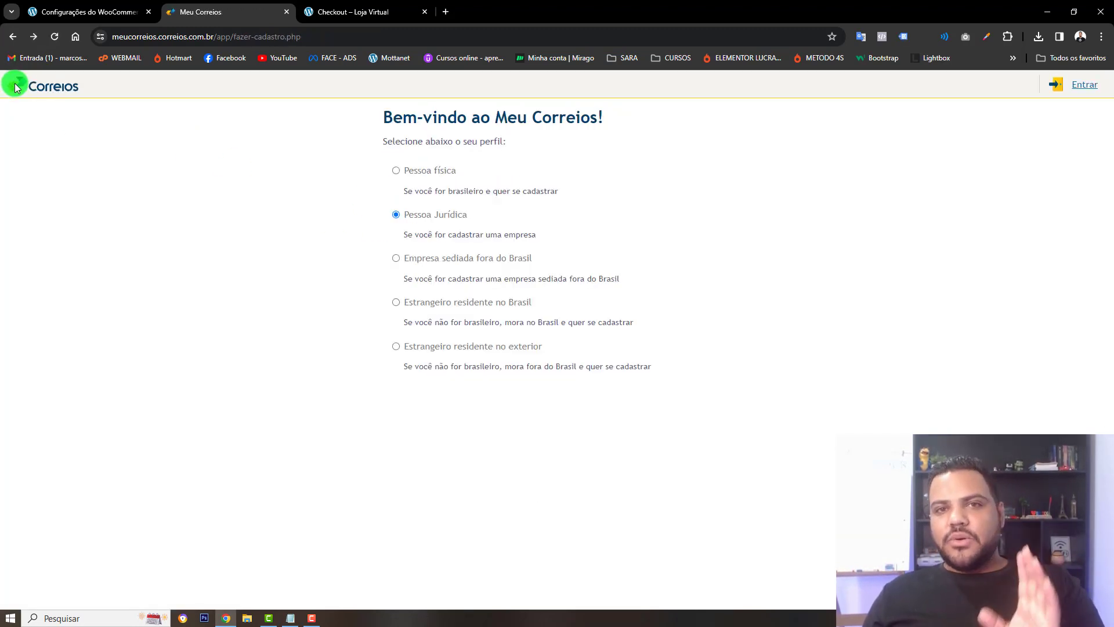
{"action": "left_click", "coordinate": [11, 38]}
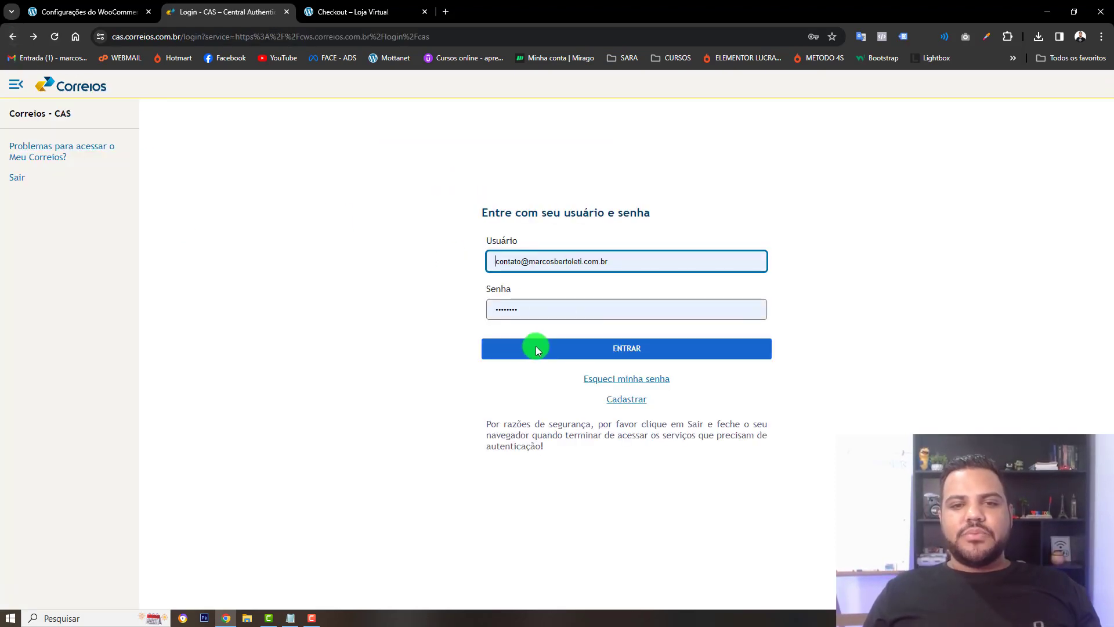
Sign in to Correios with the saved account credentials and open the API access management page
{"action": "left_click", "coordinate": [497, 259]}
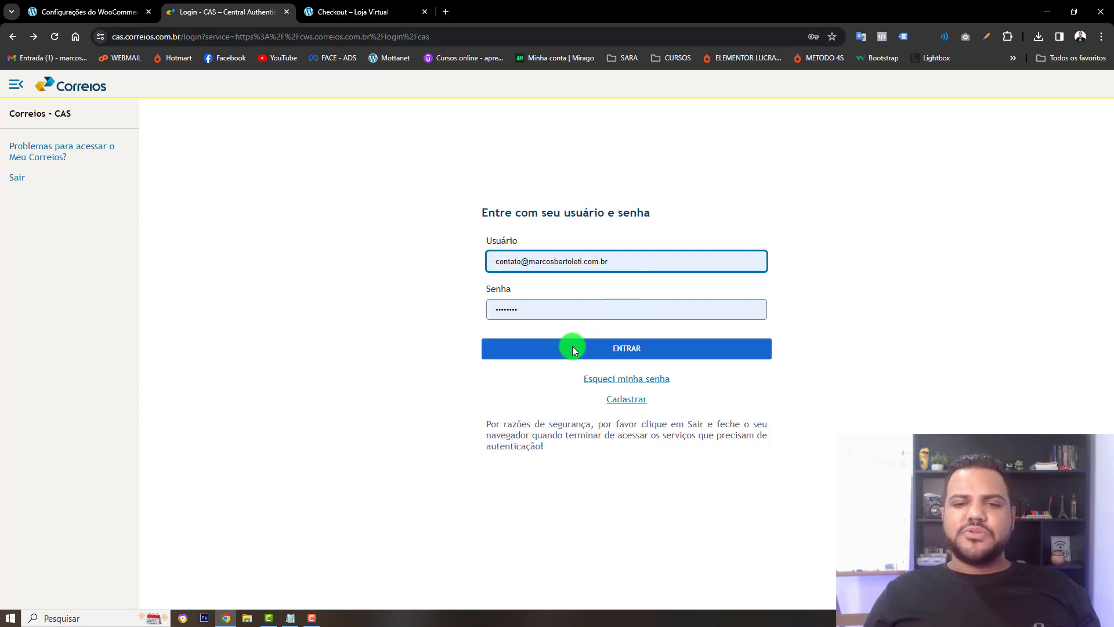
{"action": "left_click", "coordinate": [608, 354]}
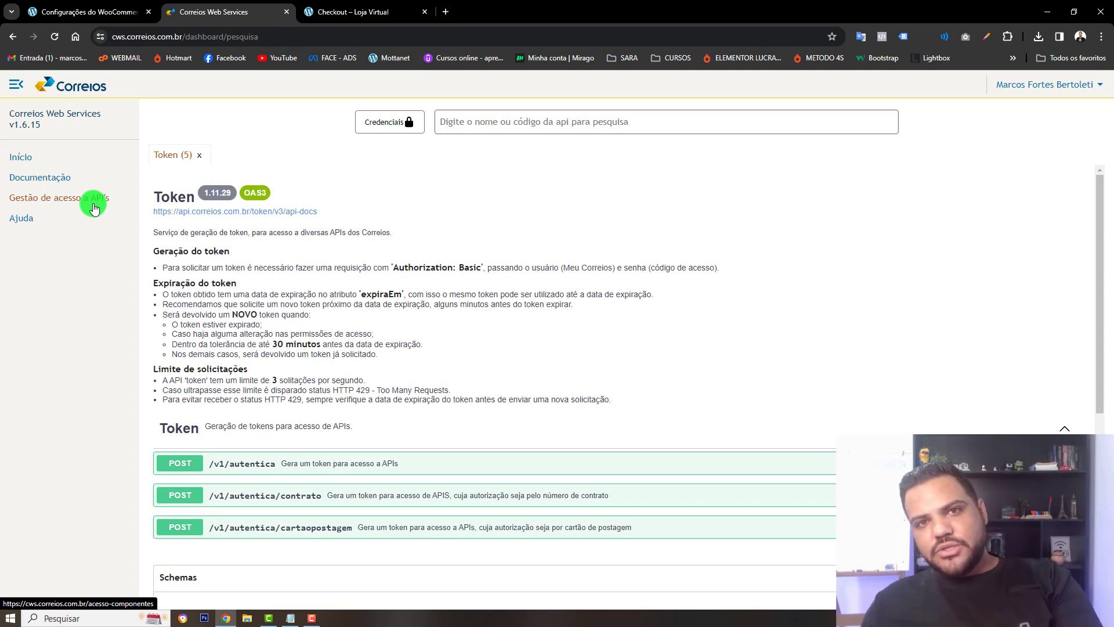
{"action": "left_click", "coordinate": [93, 203]}
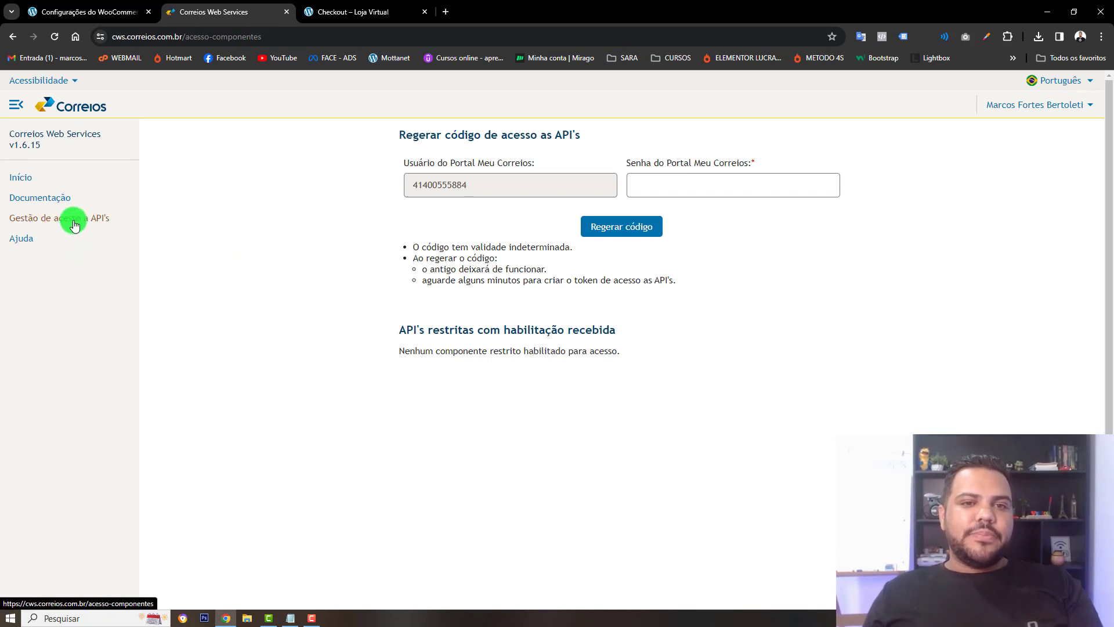
Copy the portal username from the API access page into the Meu Correios username field of the store's integration settings
{"action": "double_click", "coordinate": [424, 185]}
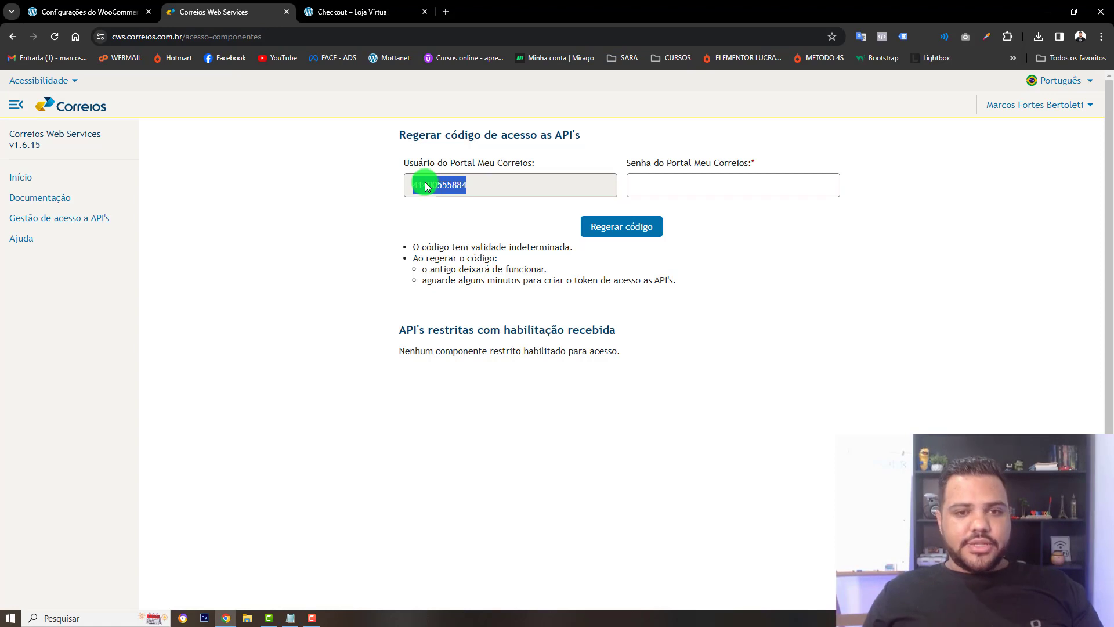
{"action": "left_click", "coordinate": [93, 12]}
{"action": "left_click", "coordinate": [253, 249]}
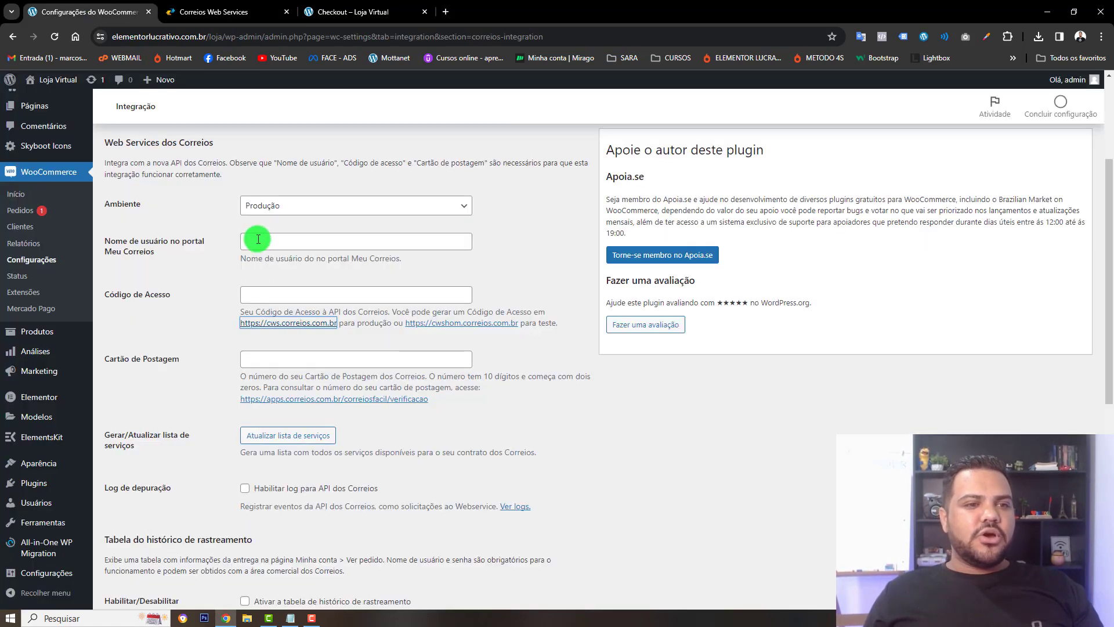
{"action": "key", "text": "ctrl+v"}
{"action": "left_click", "coordinate": [210, 296]}
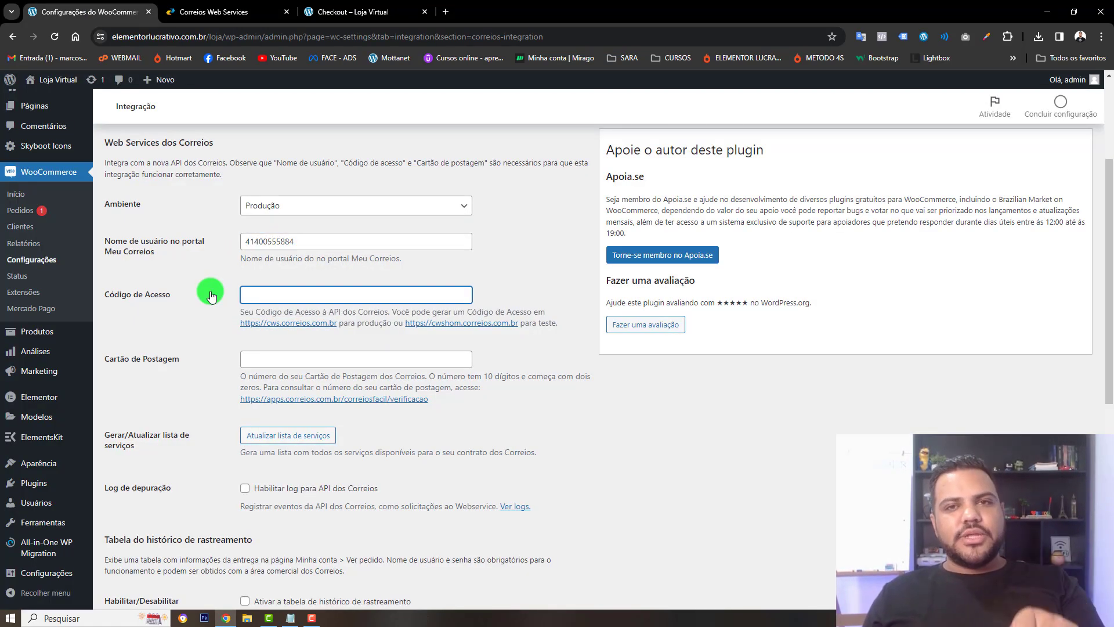
Enter the Meu Correios portal password on the API access page and regenerate the access code, agreeing to replace the existing one
{"action": "left_click", "coordinate": [198, 9]}
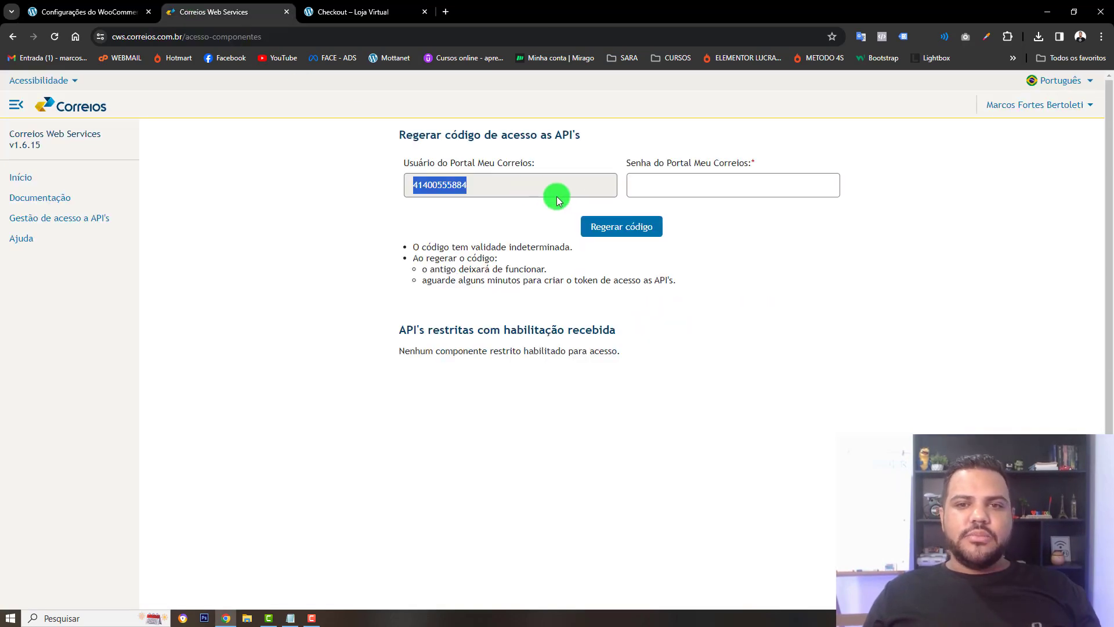
{"action": "left_click", "coordinate": [668, 187]}
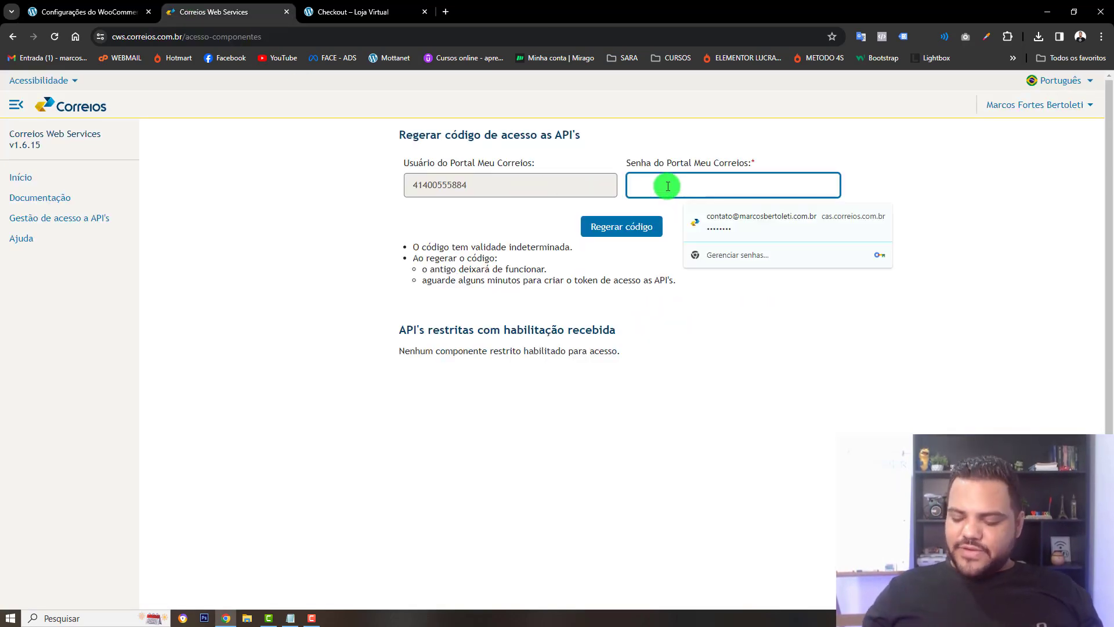
{"action": "type", "text": "**"}
{"action": "key", "text": "BackSpace"}
{"action": "key", "text": "BackSpace"}
{"action": "type", "text": "*"}
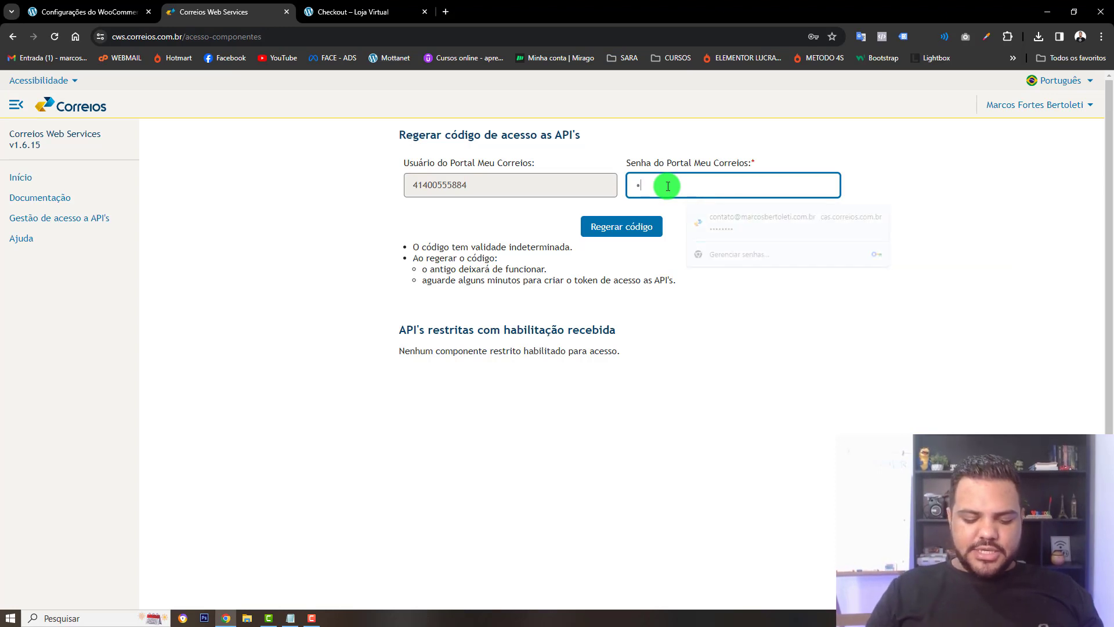
{"action": "type", "text": "*****"}
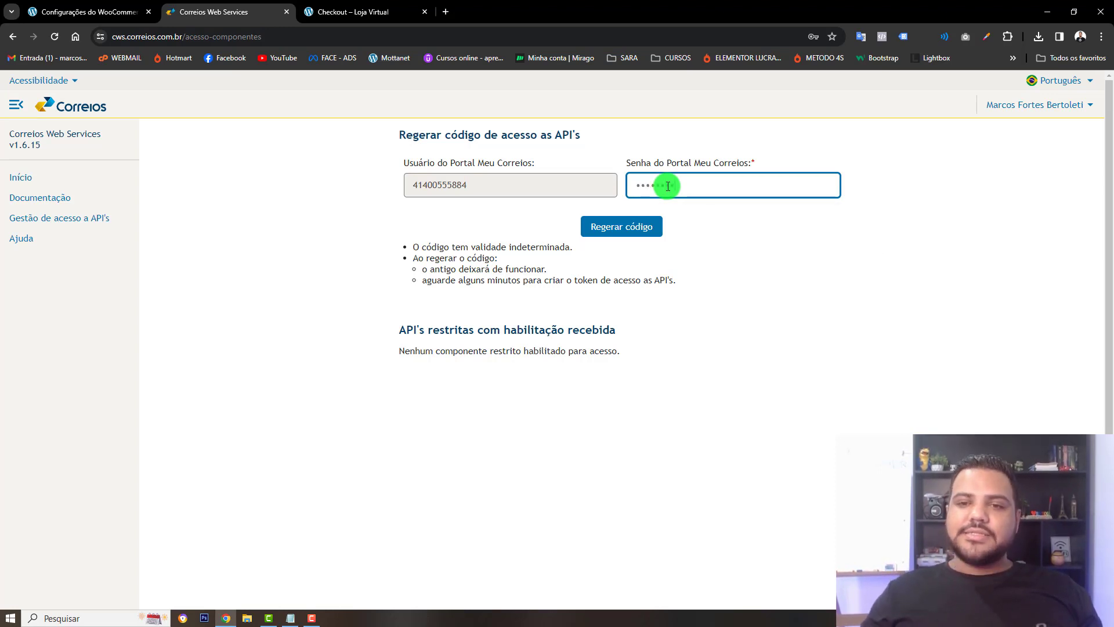
{"action": "left_click", "coordinate": [654, 225]}
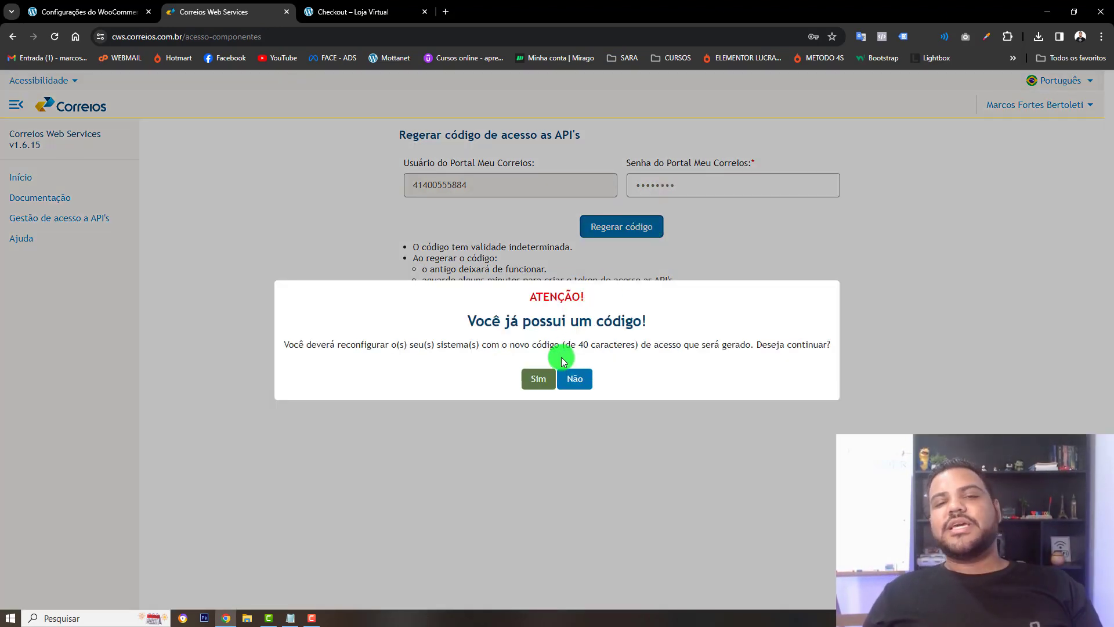
{"action": "left_click", "coordinate": [541, 376]}
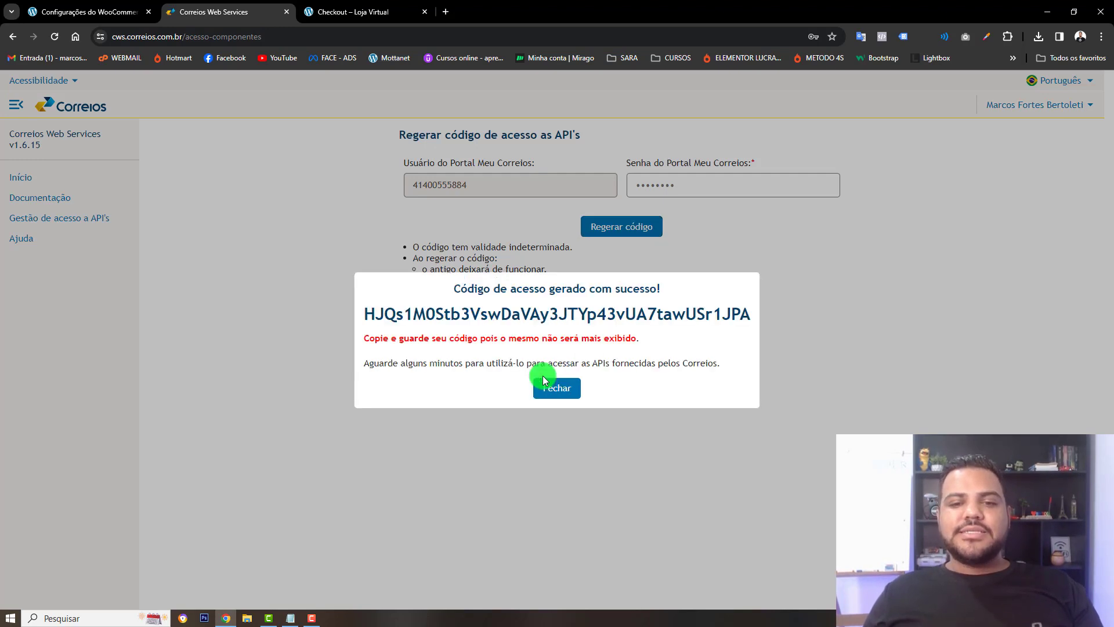
Copy the newly generated access code into the Código de Acesso field of the store's Correios integration settings
{"action": "double_click", "coordinate": [541, 318]}
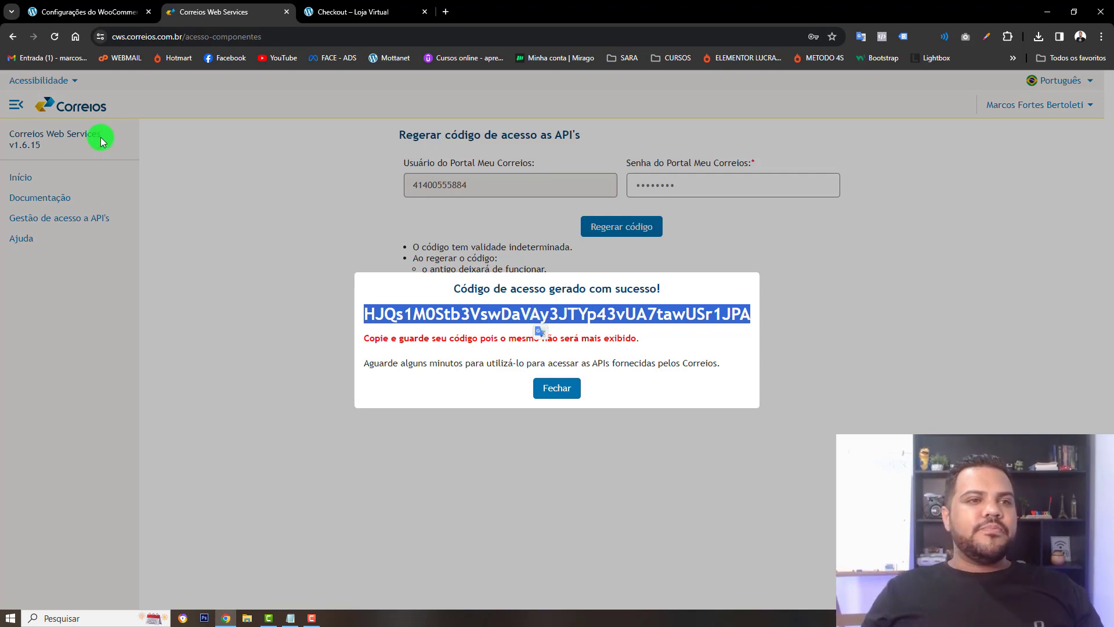
{"action": "left_click", "coordinate": [94, 4]}
{"action": "key", "text": "ctrl+v"}
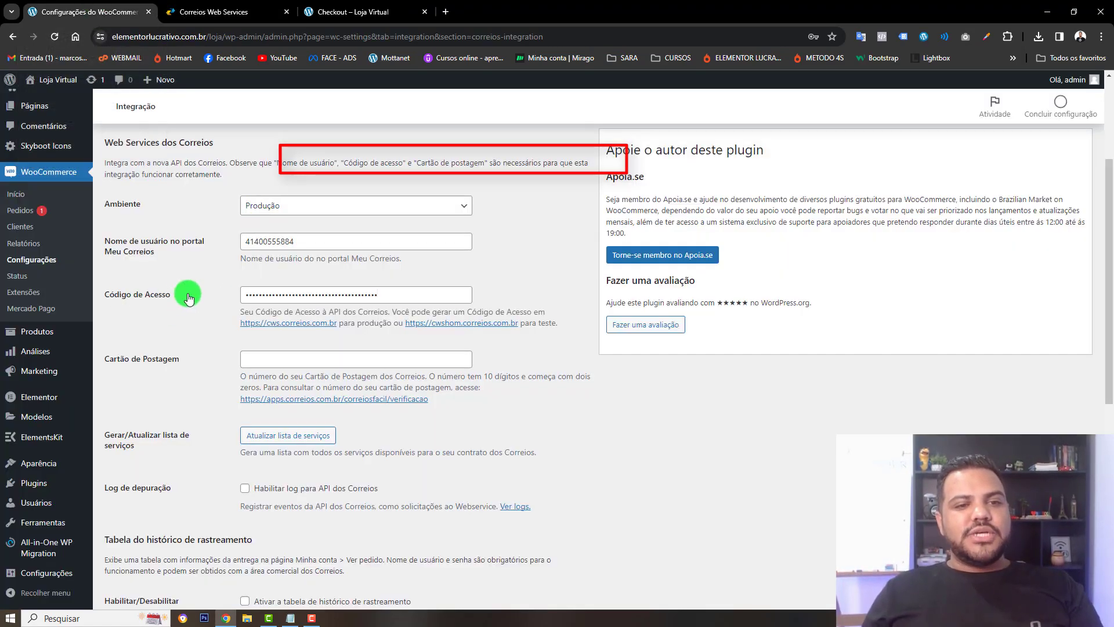
{"action": "scroll", "coordinate": [210, 302], "scroll_direction": "down", "scroll_amount": 2}
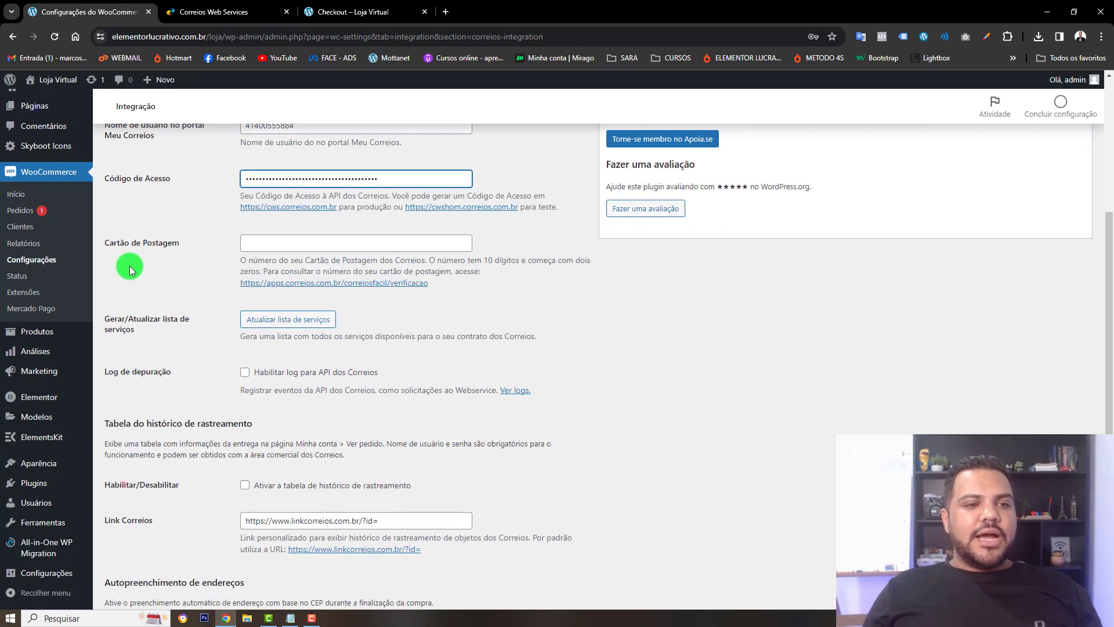
{"action": "scroll", "coordinate": [220, 247], "scroll_direction": "up", "scroll_amount": 2}
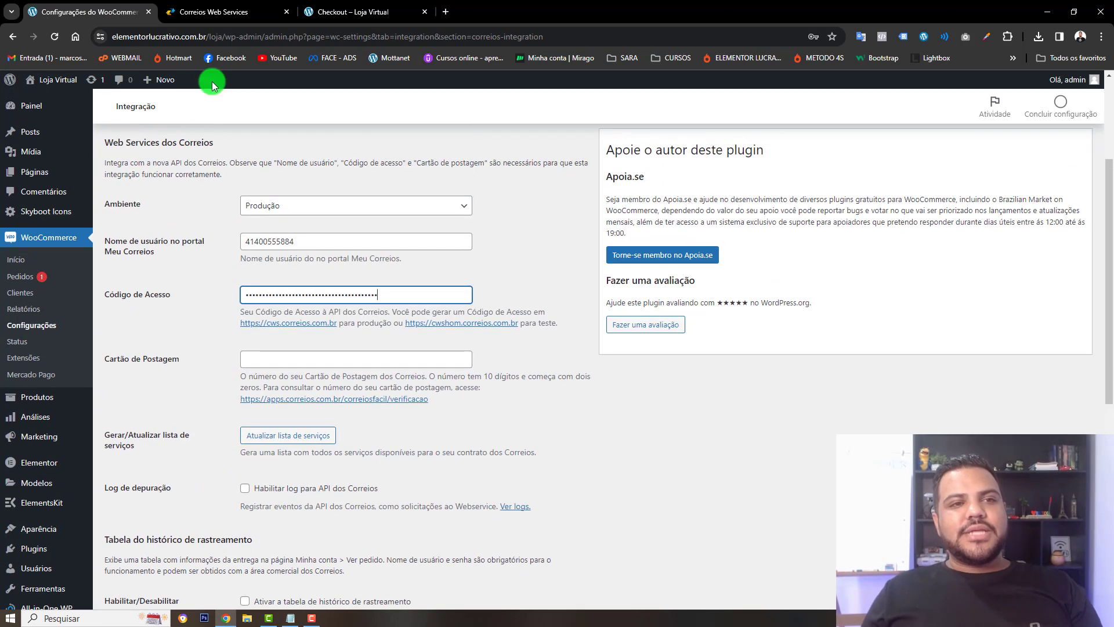
{"action": "left_click", "coordinate": [242, 13]}
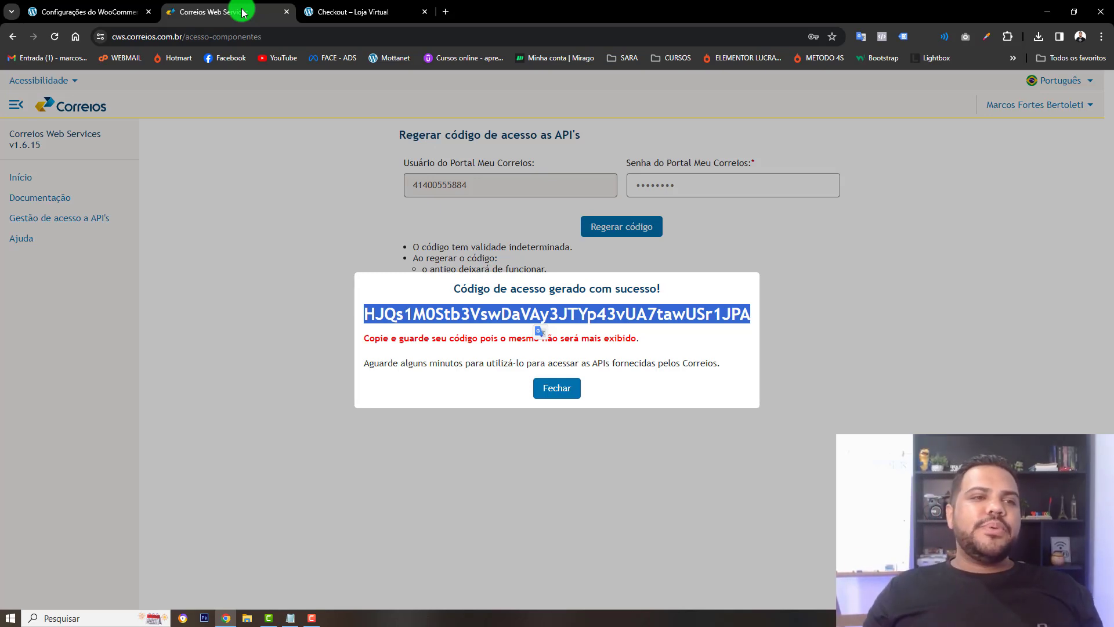
{"action": "left_click", "coordinate": [90, 12]}
{"action": "key", "text": "ctrl+v"}
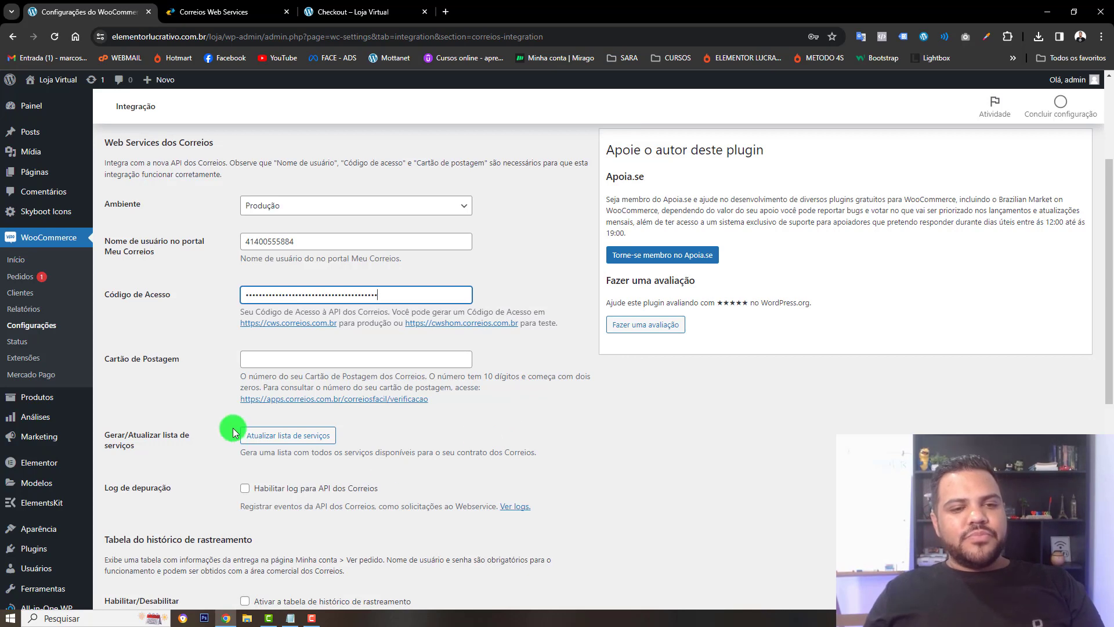
Save the Correios integration settings and try to update the list of contract services
{"action": "scroll", "coordinate": [227, 453], "scroll_direction": "down", "scroll_amount": 7}
{"action": "left_click", "coordinate": [165, 545]}
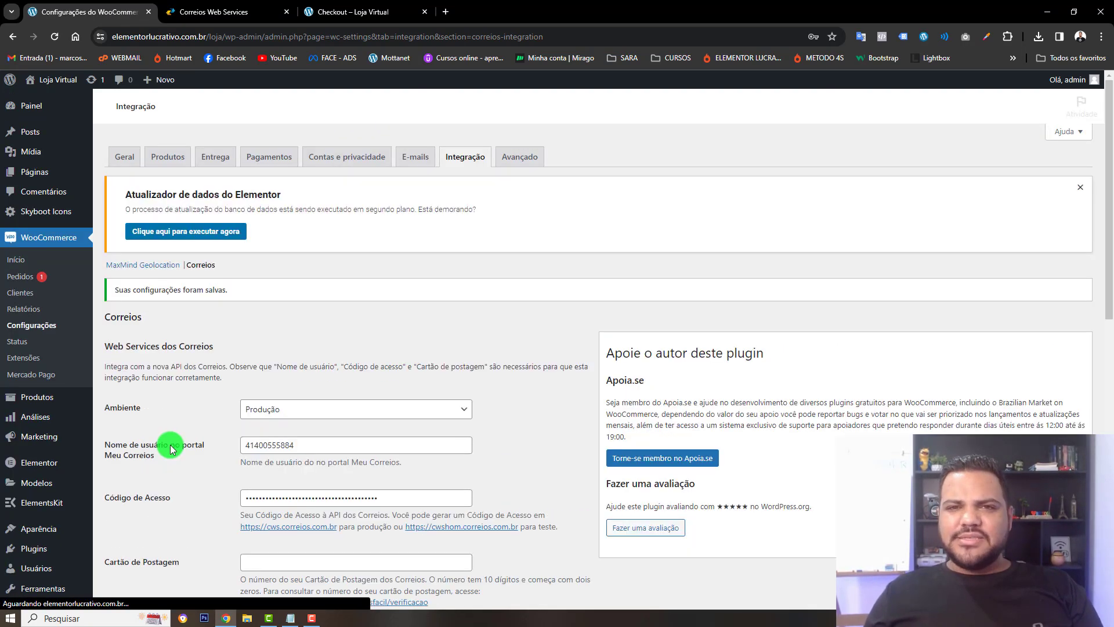
{"action": "scroll", "coordinate": [169, 445], "scroll_direction": "down", "scroll_amount": 3}
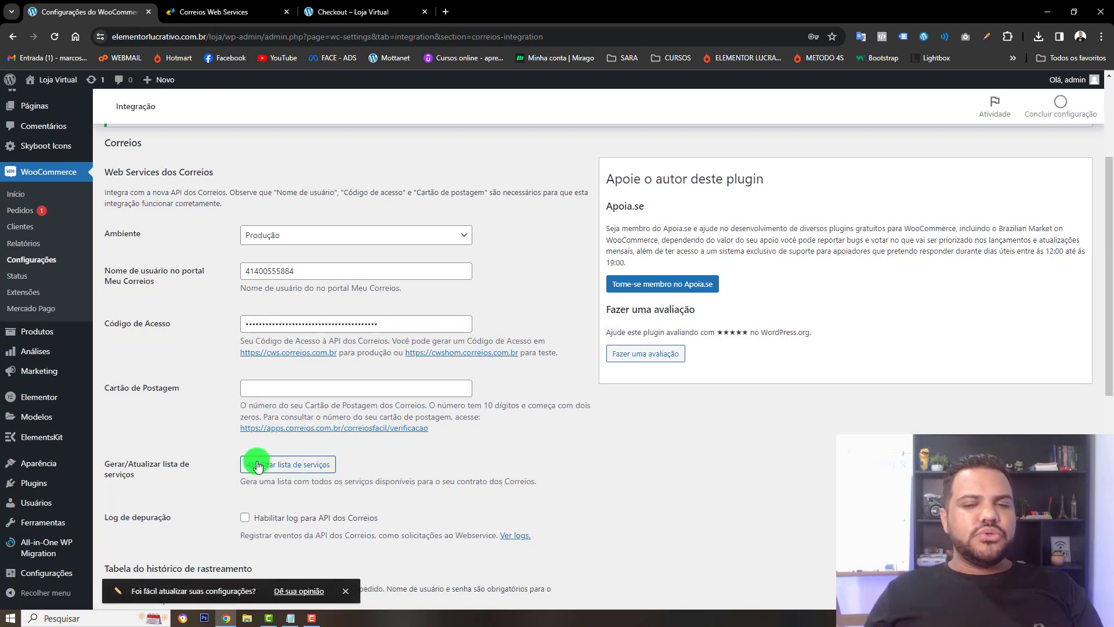
{"action": "left_click", "coordinate": [304, 470]}
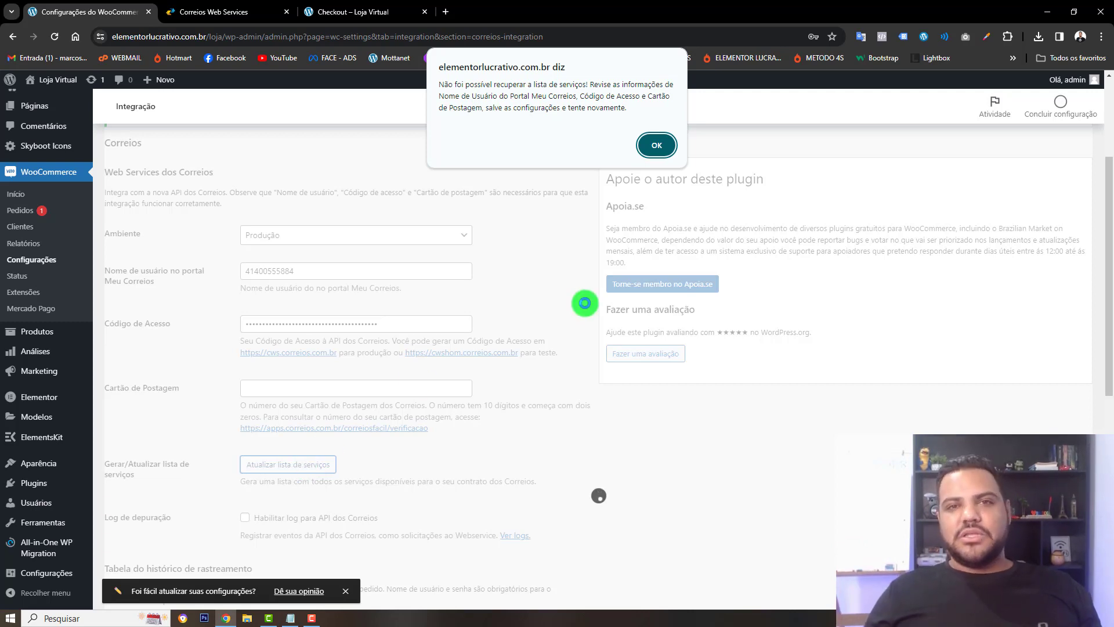
{"action": "left_click", "coordinate": [660, 152]}
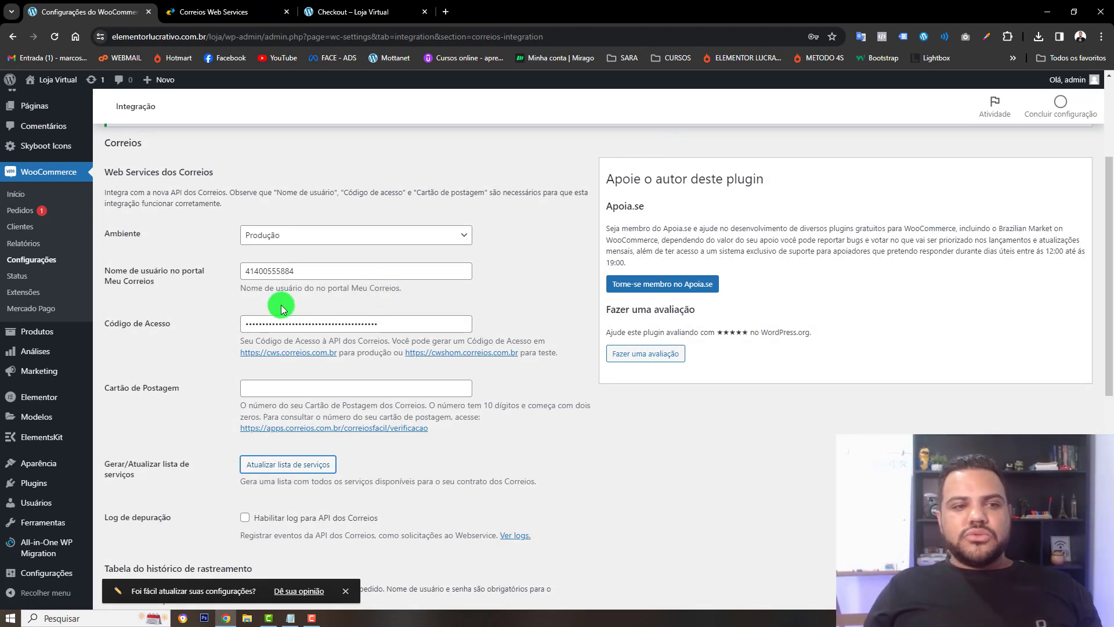
Review the integration settings and check the Entrega section of the order summary on the store's checkout page
{"action": "scroll", "coordinate": [244, 325], "scroll_direction": "up", "scroll_amount": 3}
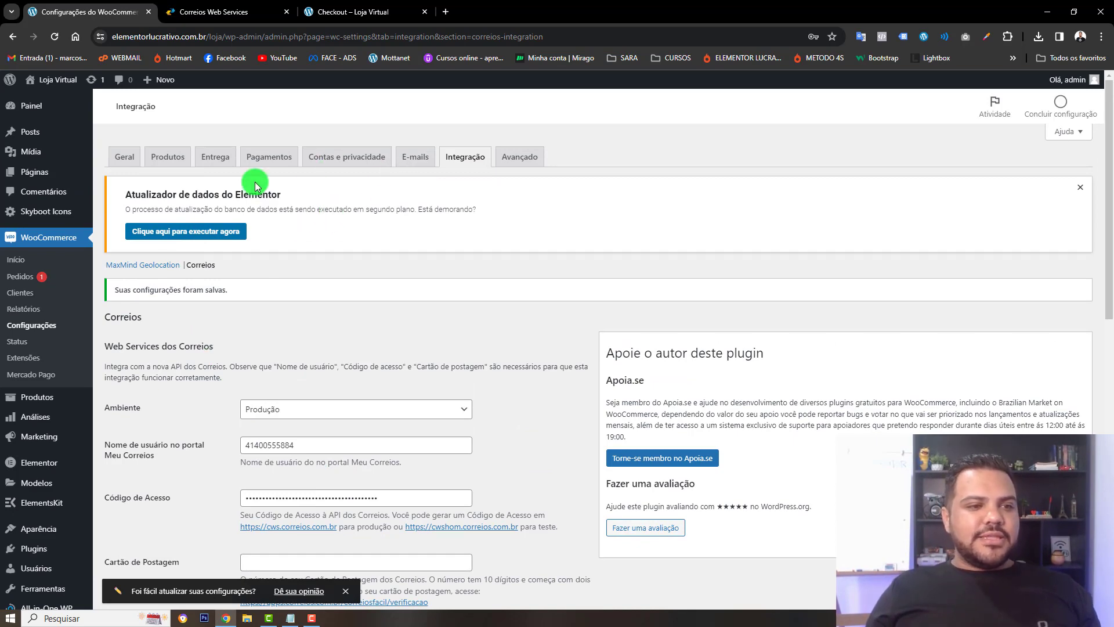
{"action": "scroll", "coordinate": [245, 333], "scroll_direction": "down", "scroll_amount": 4}
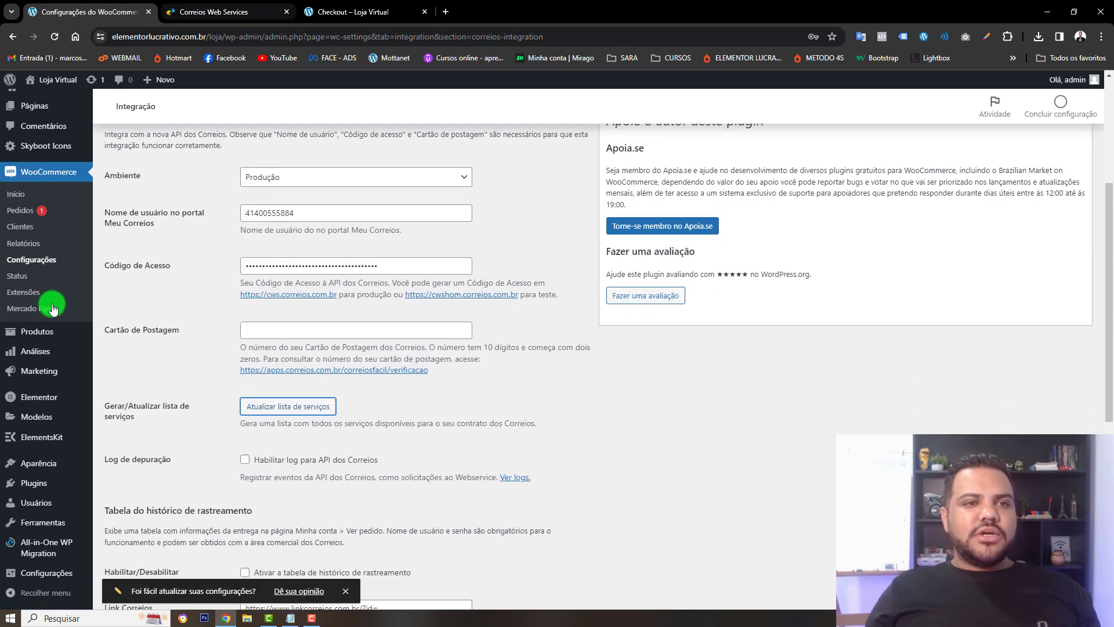
{"action": "left_click", "coordinate": [366, 12]}
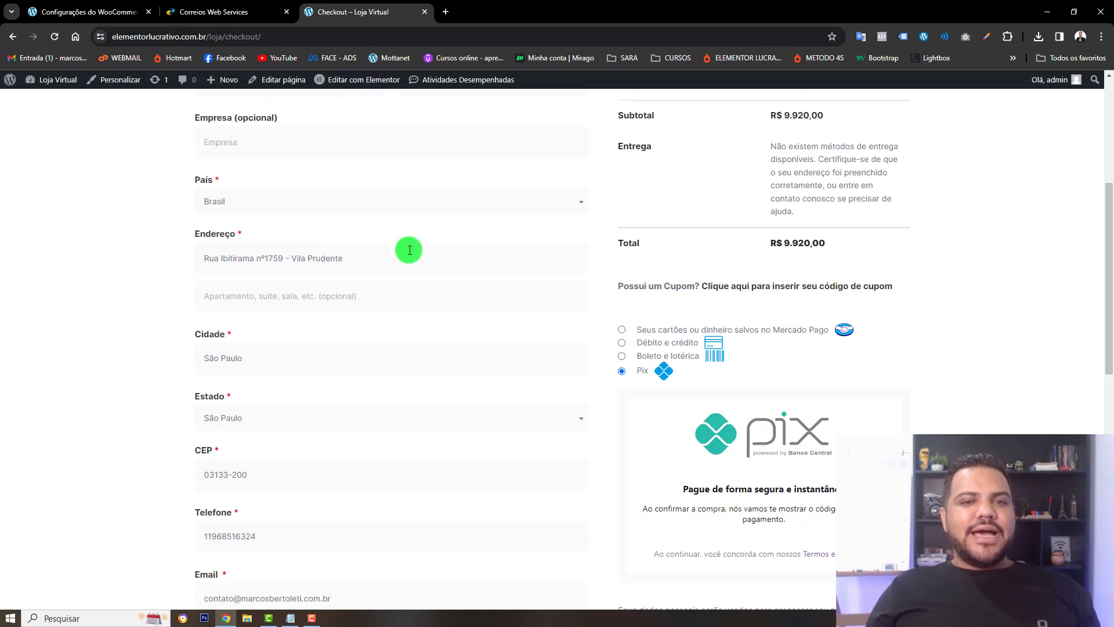
{"action": "scroll", "coordinate": [673, 349], "scroll_direction": "up", "scroll_amount": 4}
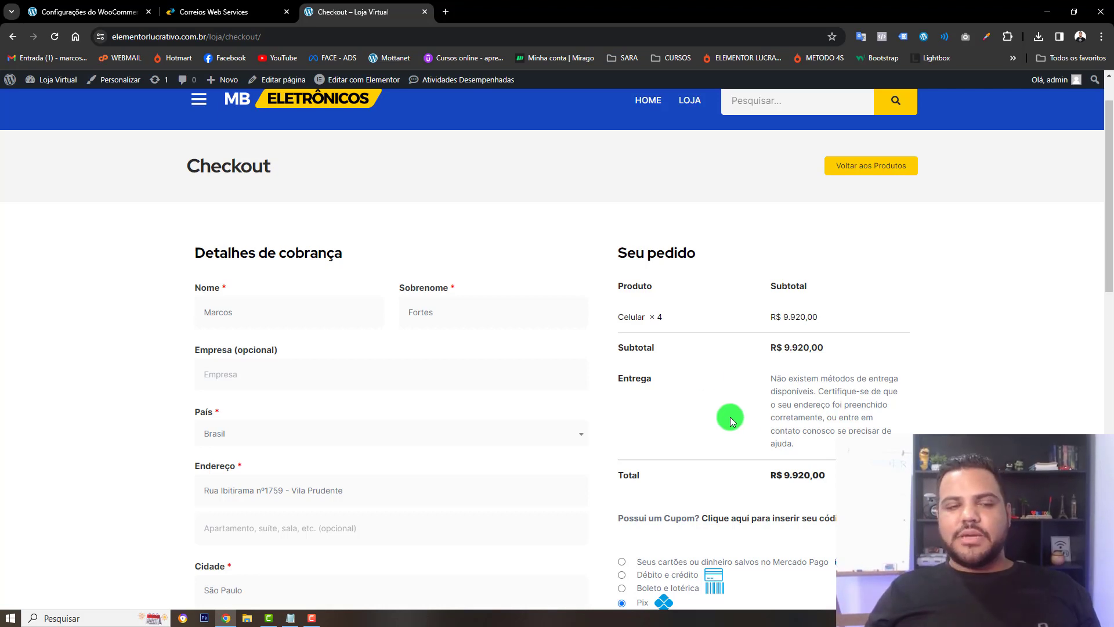
Read the waiting-time notice on the generated access code dialog and review the store's Correios integration settings again
{"action": "left_click", "coordinate": [261, 22]}
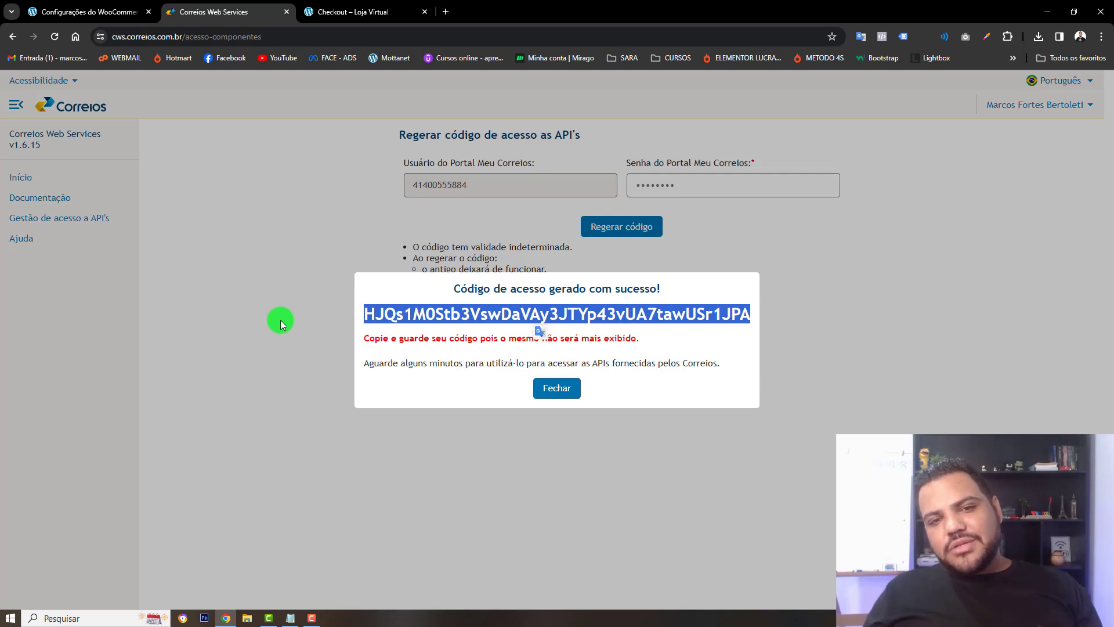
{"action": "left_click", "coordinate": [96, 12]}
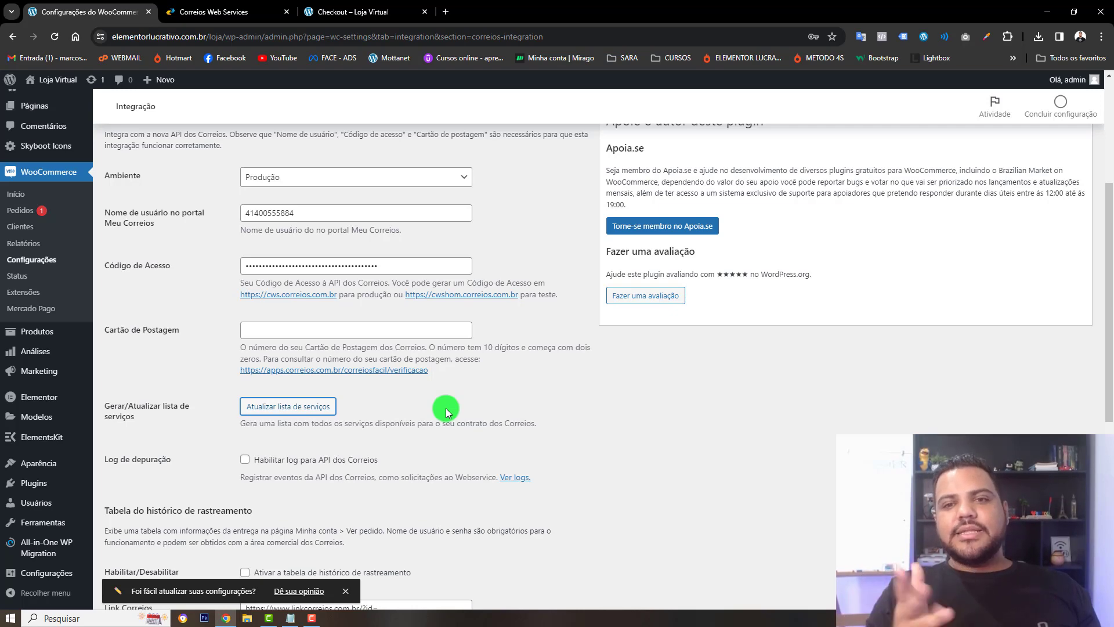
{"action": "scroll", "coordinate": [467, 400], "scroll_direction": "up", "scroll_amount": 4}
{"action": "scroll", "coordinate": [467, 400], "scroll_direction": "down", "scroll_amount": 4}
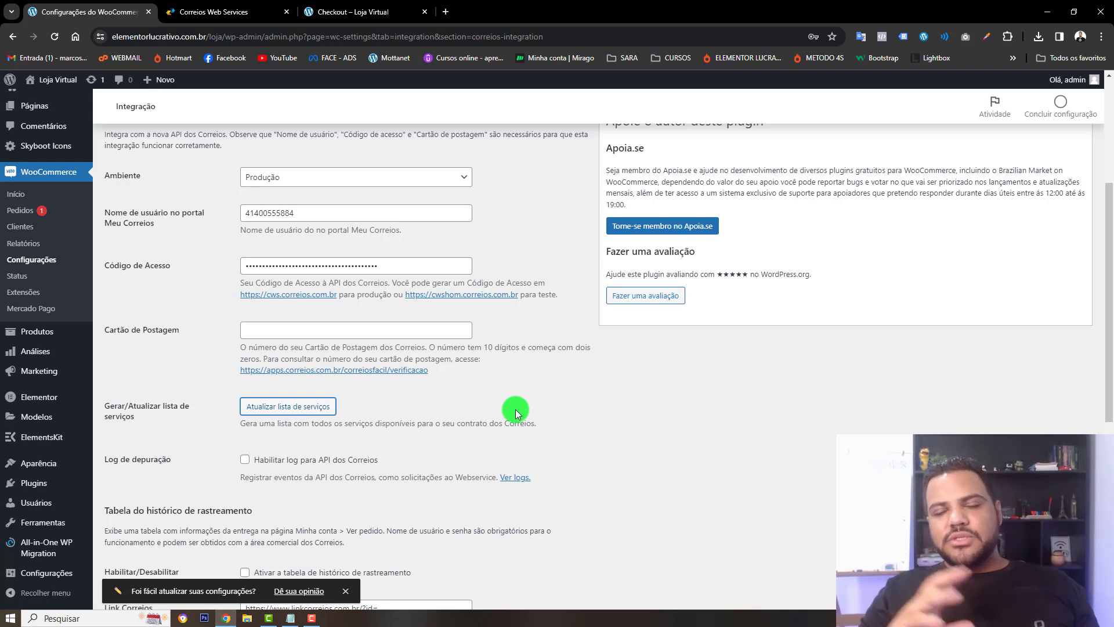
{"action": "scroll", "coordinate": [224, 348], "scroll_direction": "up", "scroll_amount": 1}
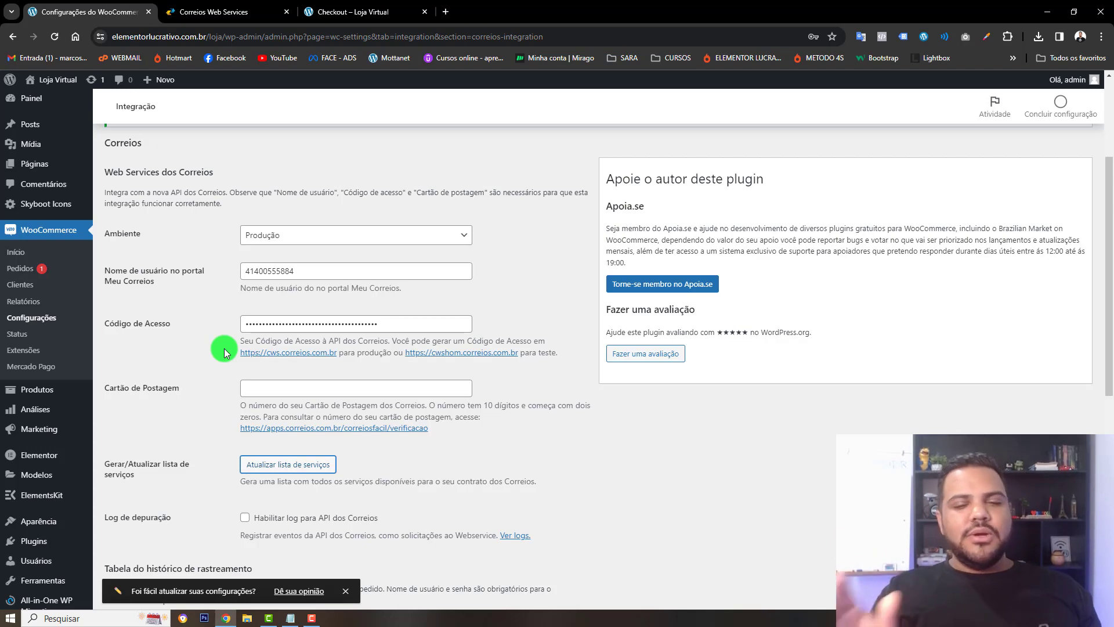
Recheck the delivery information on the checkout page and open the store's product listing
{"action": "left_click", "coordinate": [255, 10]}
{"action": "left_click", "coordinate": [368, 11]}
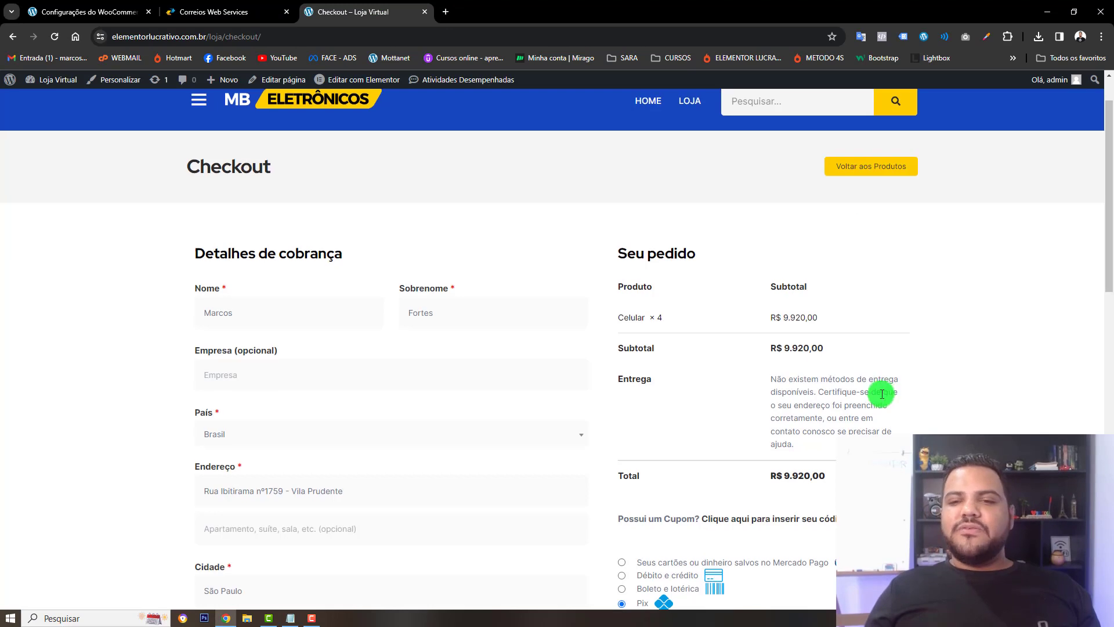
{"action": "scroll", "coordinate": [880, 390], "scroll_direction": "up", "scroll_amount": 1}
{"action": "left_click", "coordinate": [694, 160]}
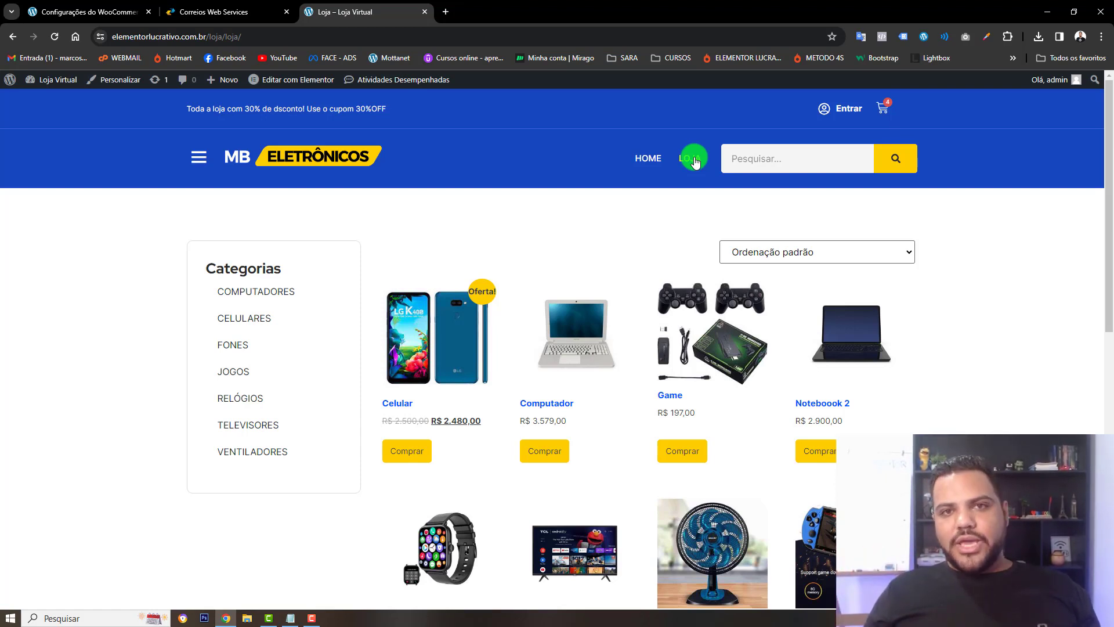
Return to the Correios integration settings and close the Correios Web Services page
{"action": "left_click", "coordinate": [95, 5]}
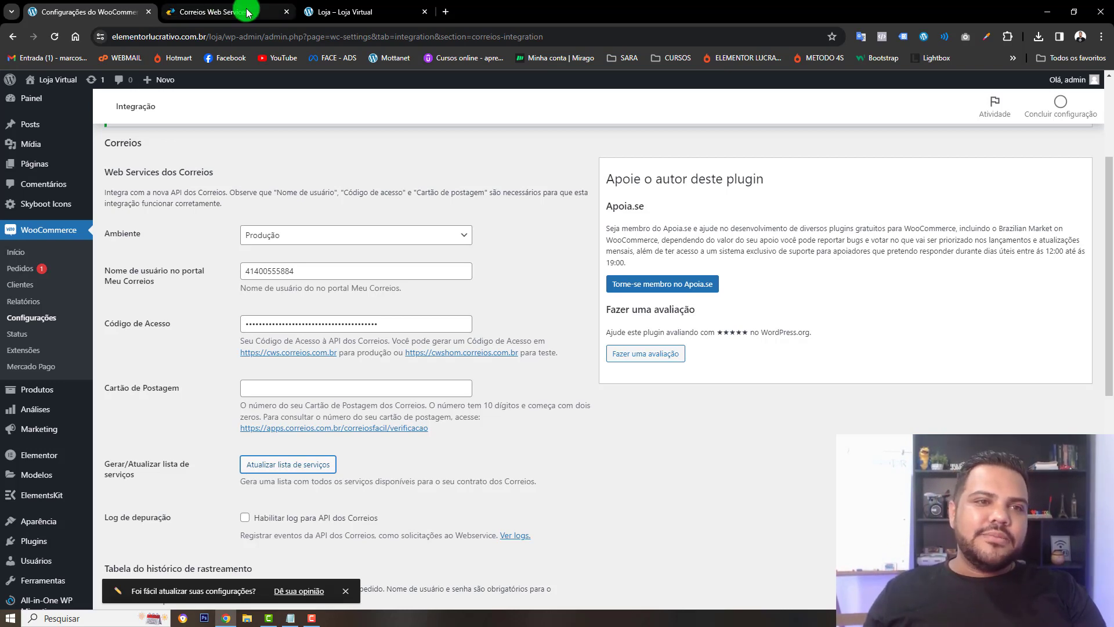
{"action": "left_click", "coordinate": [286, 11]}
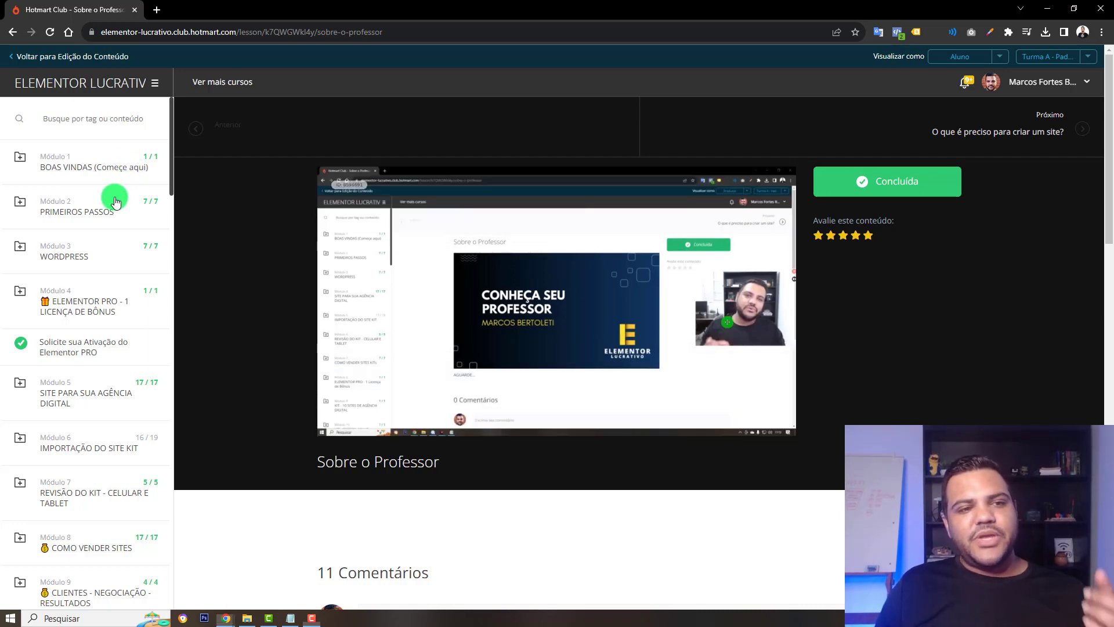
In the Hotmart Club course, expand Módulo 2 PRIMEIROS PASSOS and look through its lessons
{"action": "left_click", "coordinate": [116, 201]}
{"action": "scroll", "coordinate": [115, 201], "scroll_direction": "down", "scroll_amount": 1}
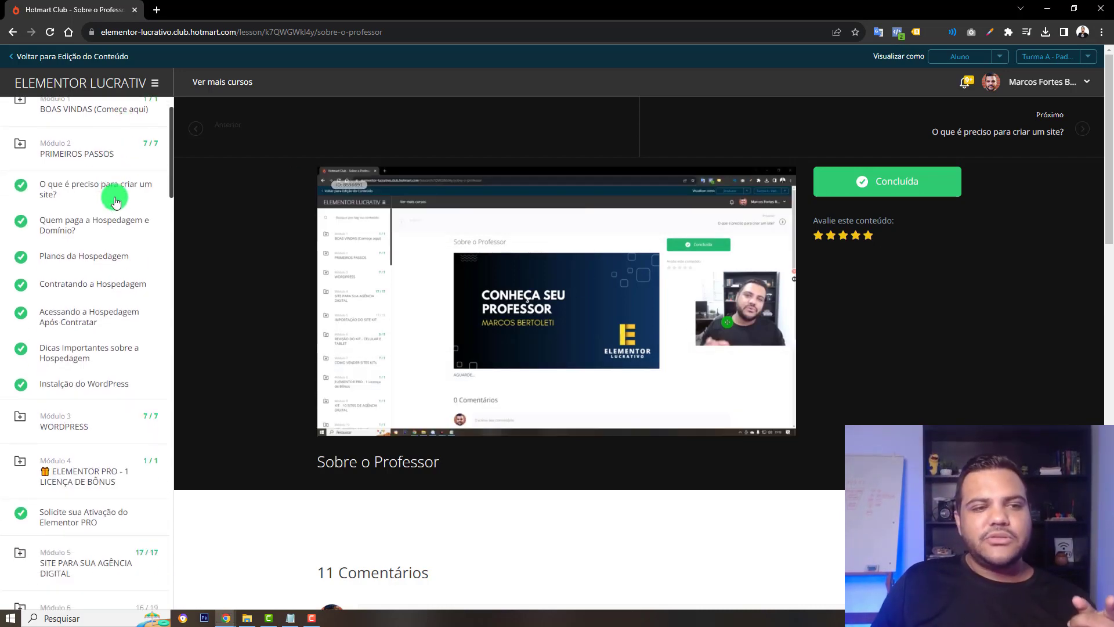
{"action": "scroll", "coordinate": [200, 145], "scroll_direction": "down", "scroll_amount": 3}
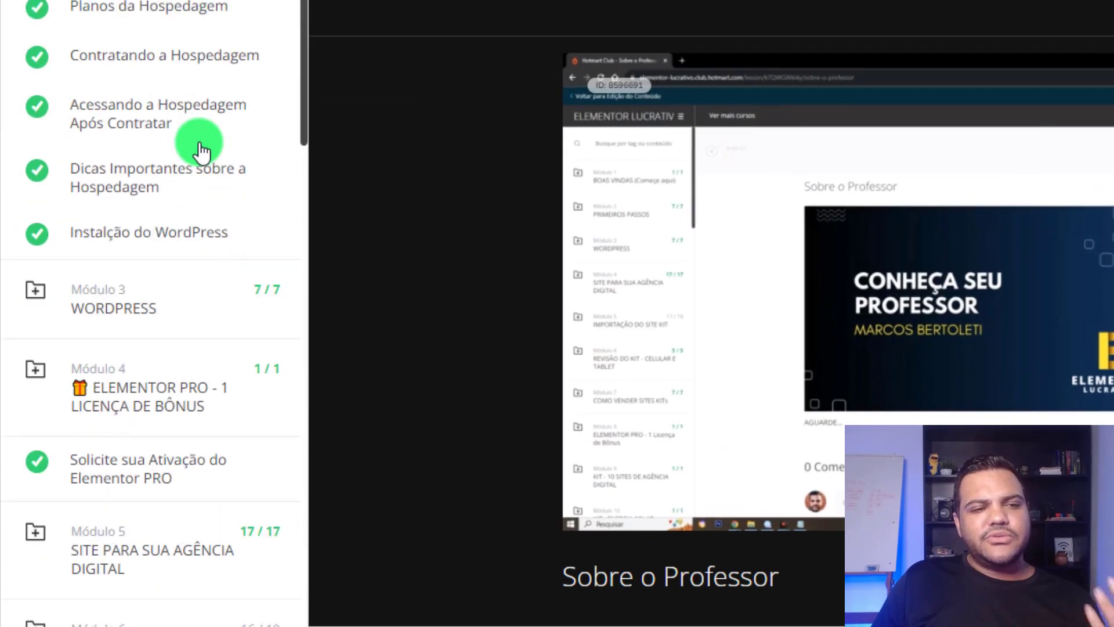
{"action": "scroll", "coordinate": [163, 308], "scroll_direction": "up", "scroll_amount": 3}
{"action": "scroll", "coordinate": [166, 313], "scroll_direction": "down", "scroll_amount": 5}
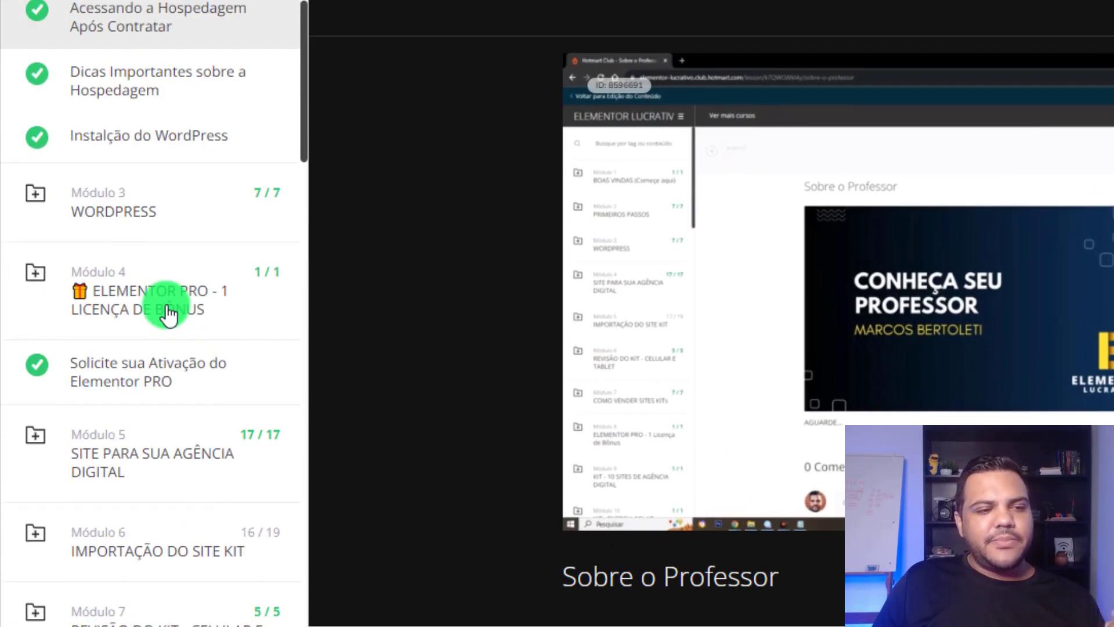
Expand Módulo 3 WORDPRESS and open the lesson Tema do WordPress
{"action": "left_click", "coordinate": [191, 214]}
{"action": "scroll", "coordinate": [195, 218], "scroll_direction": "down", "scroll_amount": 3}
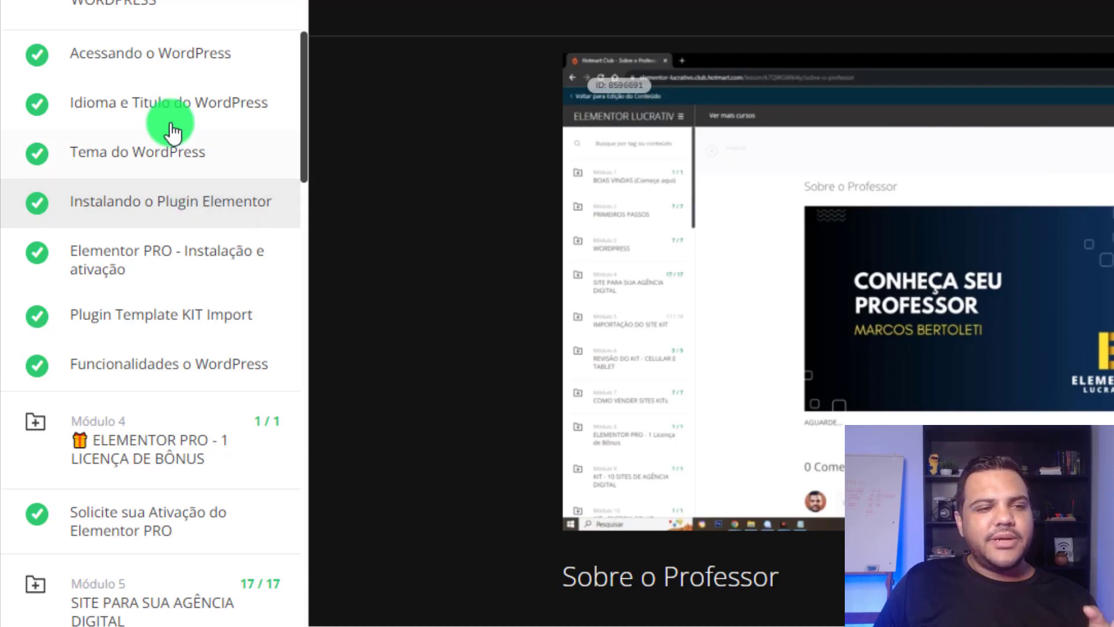
{"action": "left_click", "coordinate": [159, 145]}
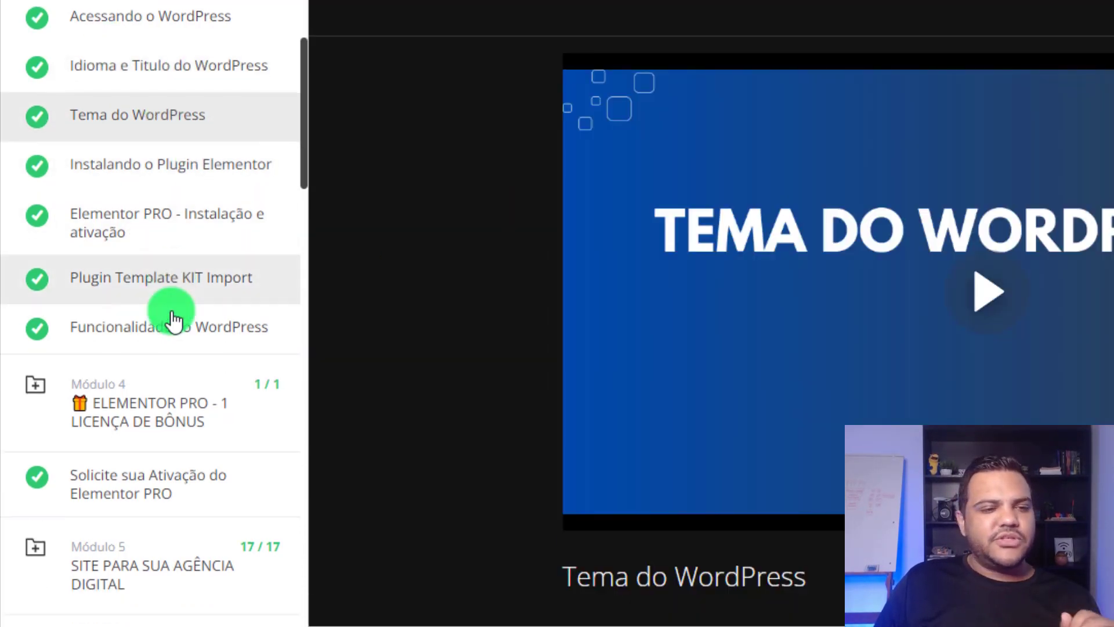
Show the lessons of Módulo 4 ELEMENTOR PRO, and view and collapse Módulo 5 SITE PARA SUA AGÊNCIA DIGITAL
{"action": "scroll", "coordinate": [174, 302], "scroll_direction": "down", "scroll_amount": 3}
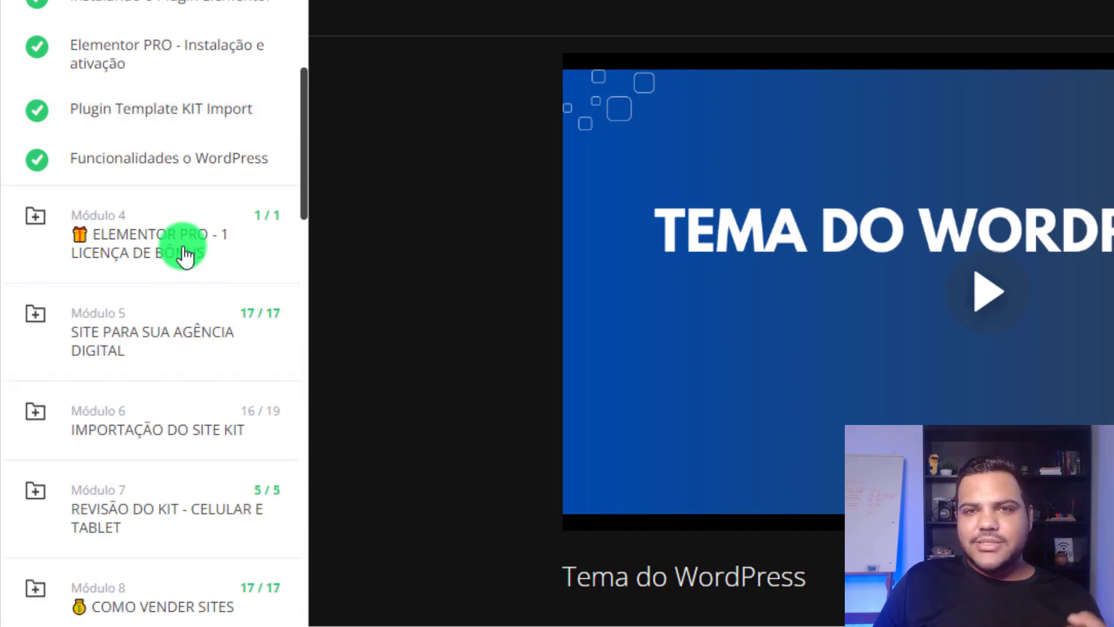
{"action": "left_click", "coordinate": [185, 254]}
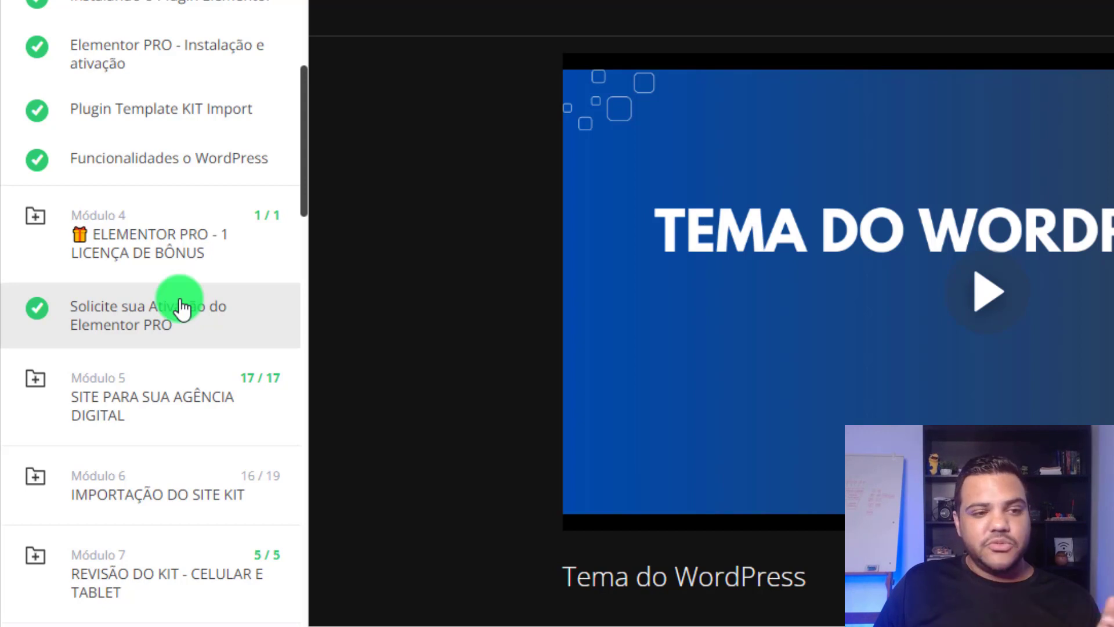
{"action": "scroll", "coordinate": [174, 290], "scroll_direction": "down", "scroll_amount": 3}
{"action": "left_click", "coordinate": [161, 232]}
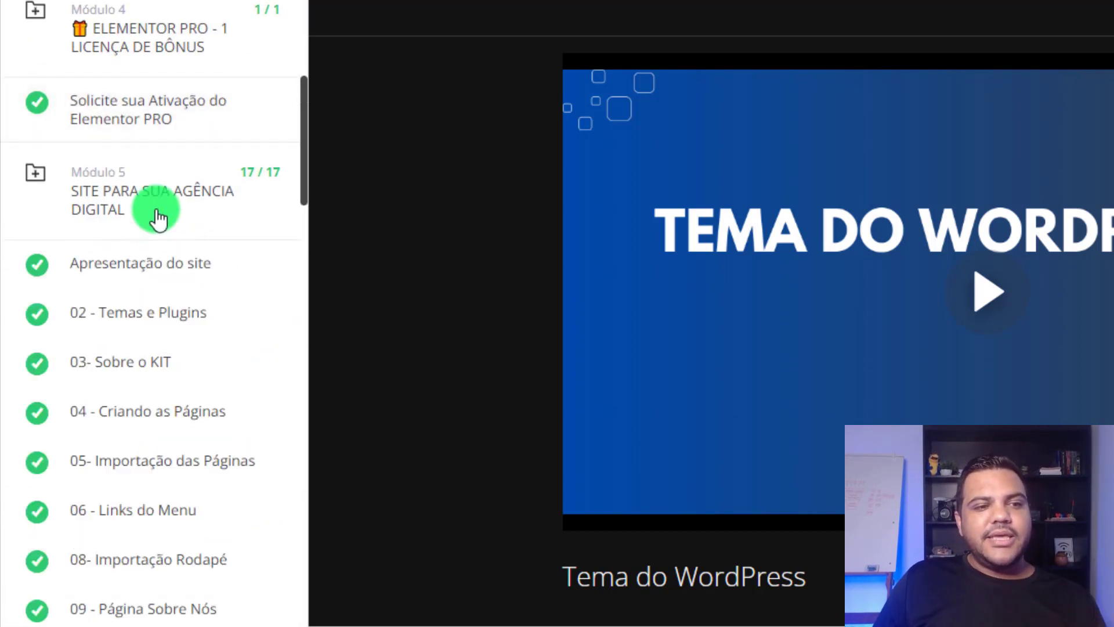
{"action": "scroll", "coordinate": [156, 197], "scroll_direction": "down", "scroll_amount": 2}
{"action": "left_click", "coordinate": [165, 123]}
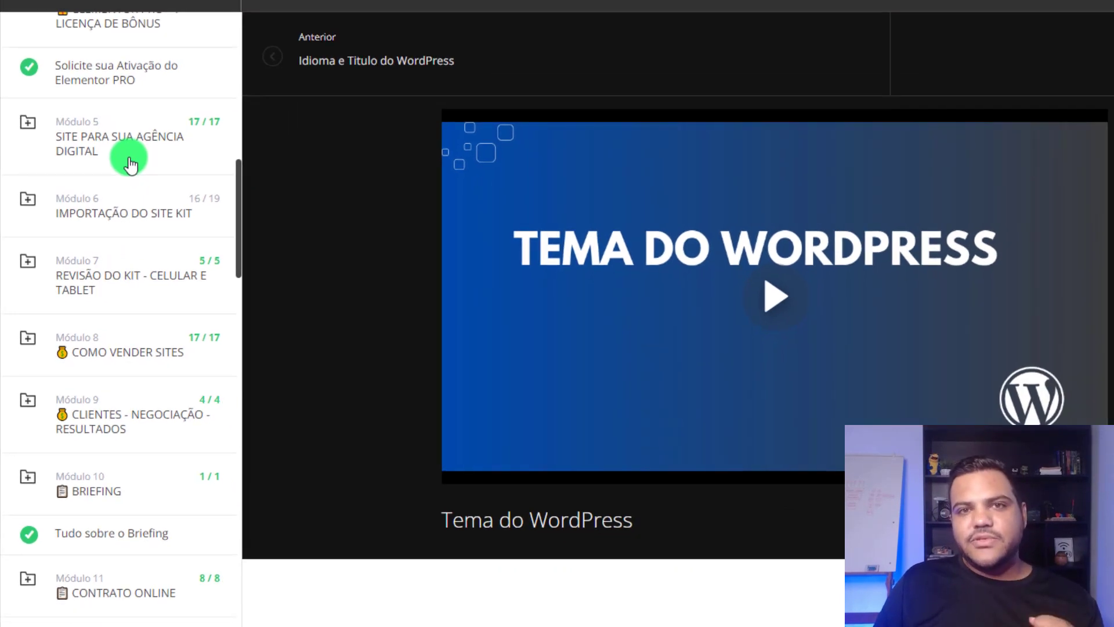
Expand Módulo 6 IMPORTAÇÃO DO SITE KIT and Módulo 7 REVISÃO DO KIT to look through their lessons
{"action": "scroll", "coordinate": [125, 157], "scroll_direction": "down", "scroll_amount": 3}
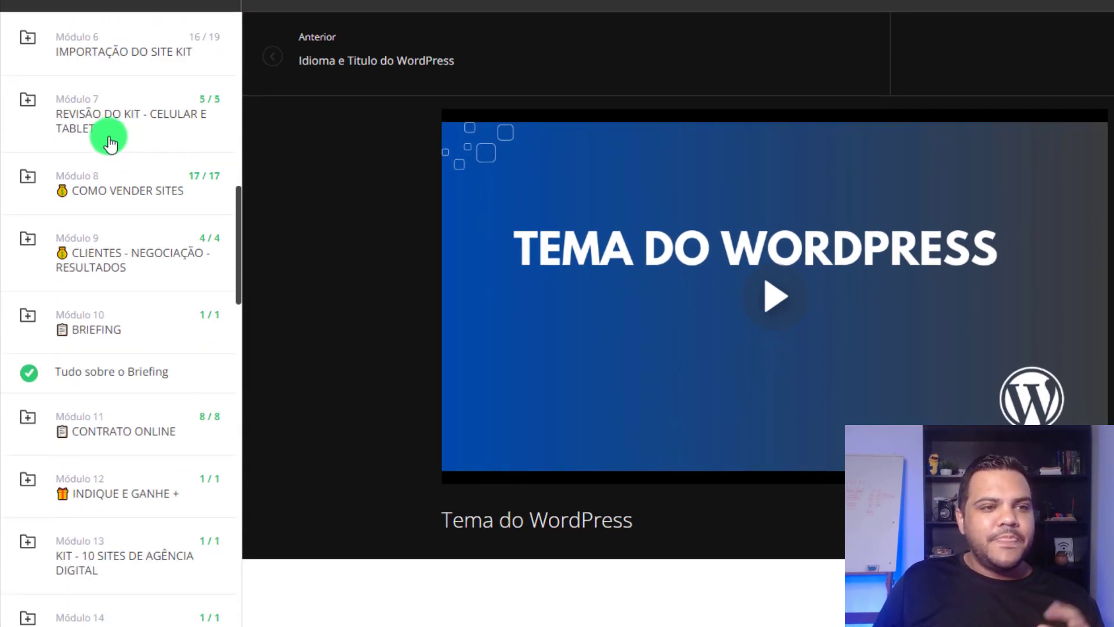
{"action": "left_click", "coordinate": [147, 47]}
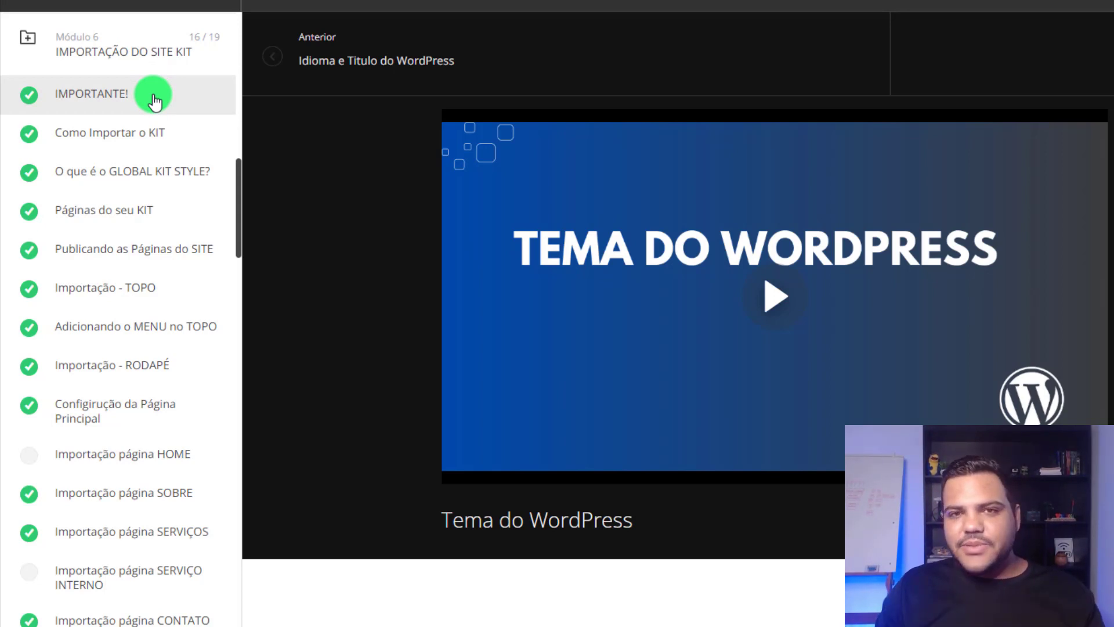
{"action": "scroll", "coordinate": [65, 364], "scroll_direction": "down", "scroll_amount": 10}
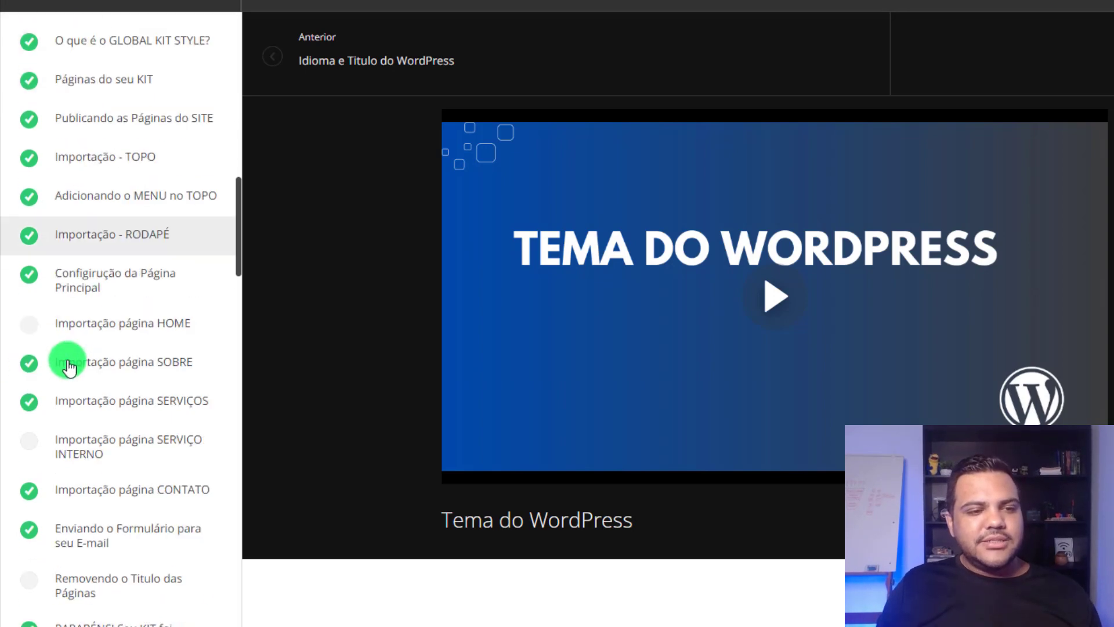
{"action": "left_click", "coordinate": [133, 226]}
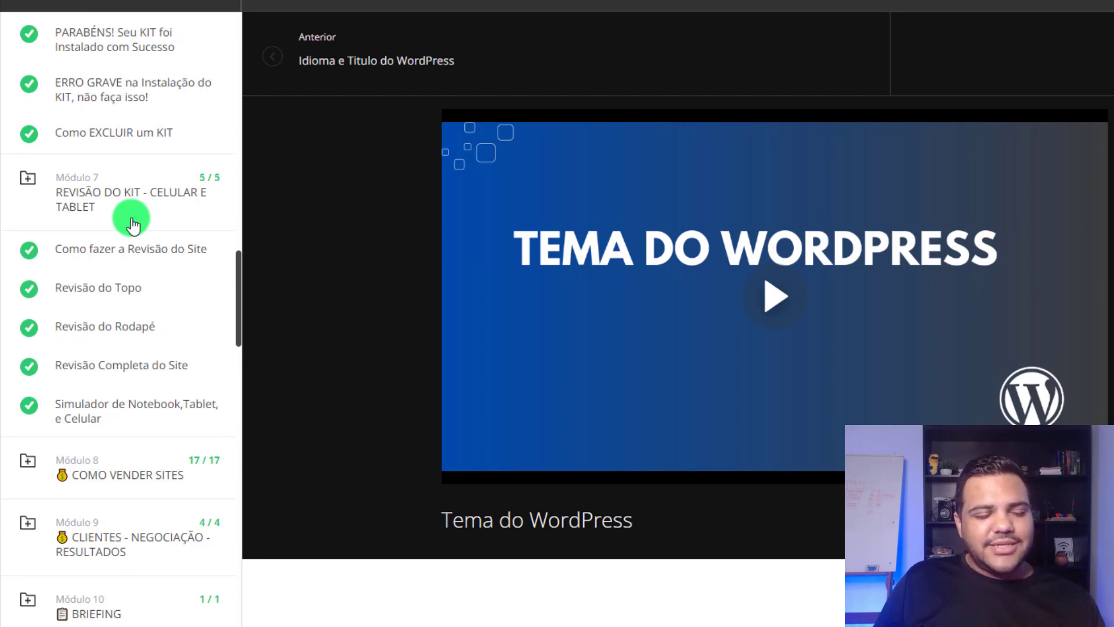
Expand Módulo 8 COMO VENDER SITES and Módulo 9 CLIENTES - NEGOCIAÇÃO - RESULTADOS to look through their lessons
{"action": "scroll", "coordinate": [131, 232], "scroll_direction": "down", "scroll_amount": 8}
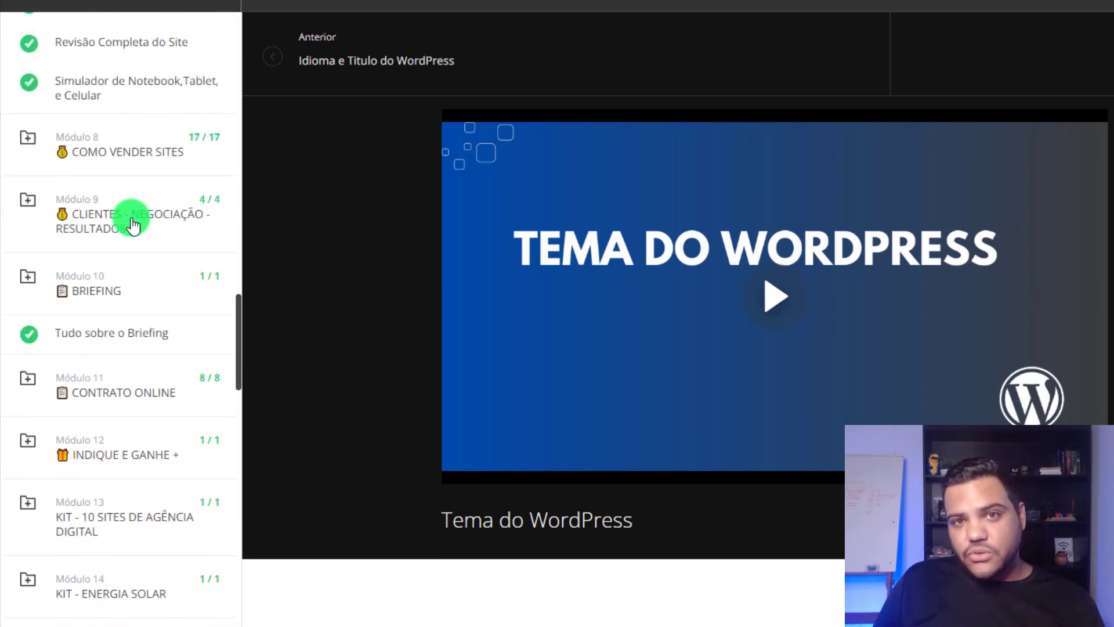
{"action": "scroll", "coordinate": [124, 249], "scroll_direction": "up", "scroll_amount": 3}
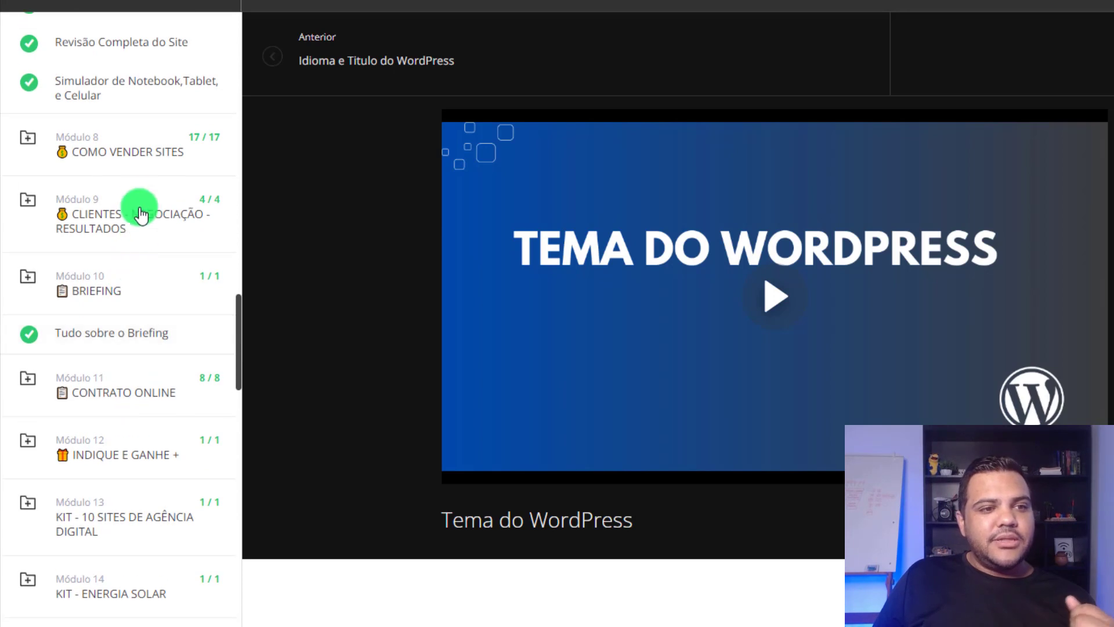
{"action": "left_click", "coordinate": [149, 164]}
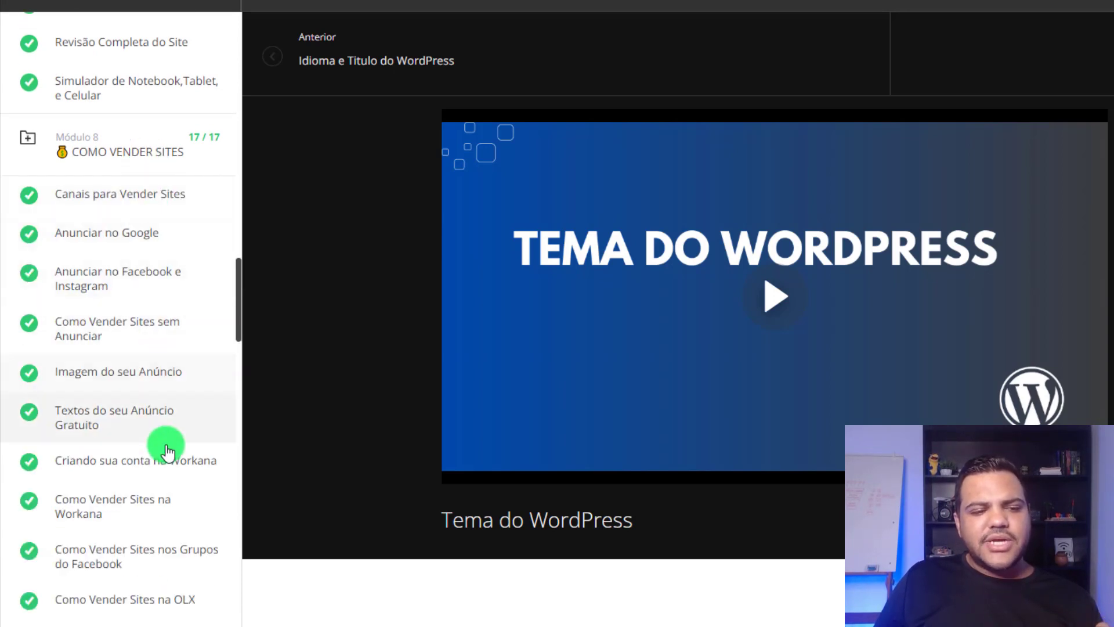
{"action": "scroll", "coordinate": [150, 430], "scroll_direction": "down", "scroll_amount": 3}
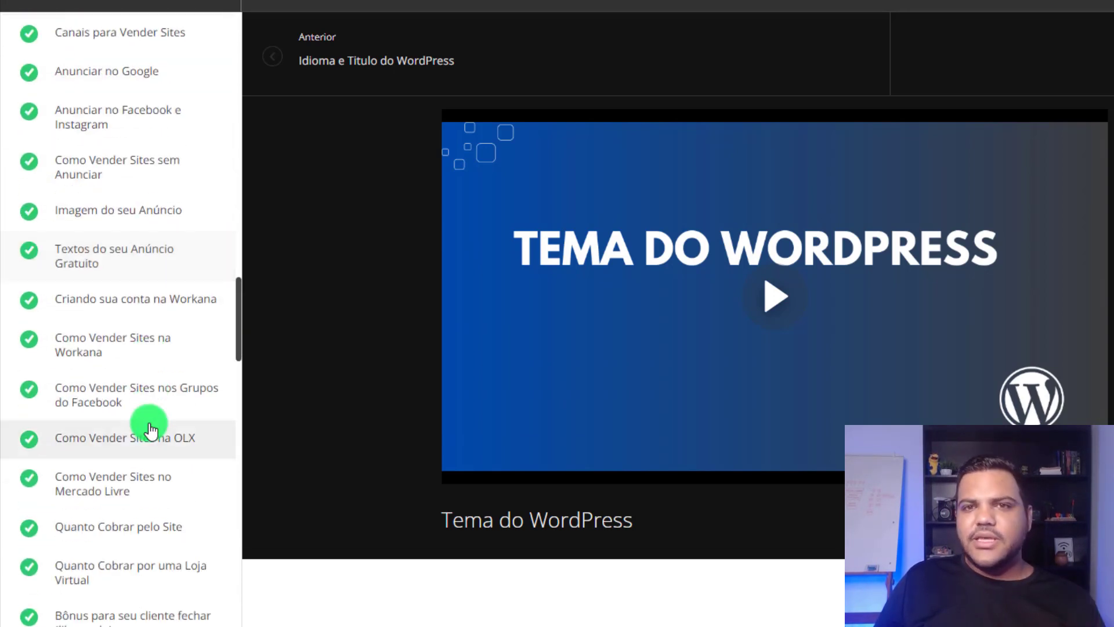
{"action": "scroll", "coordinate": [150, 429], "scroll_direction": "down", "scroll_amount": 10}
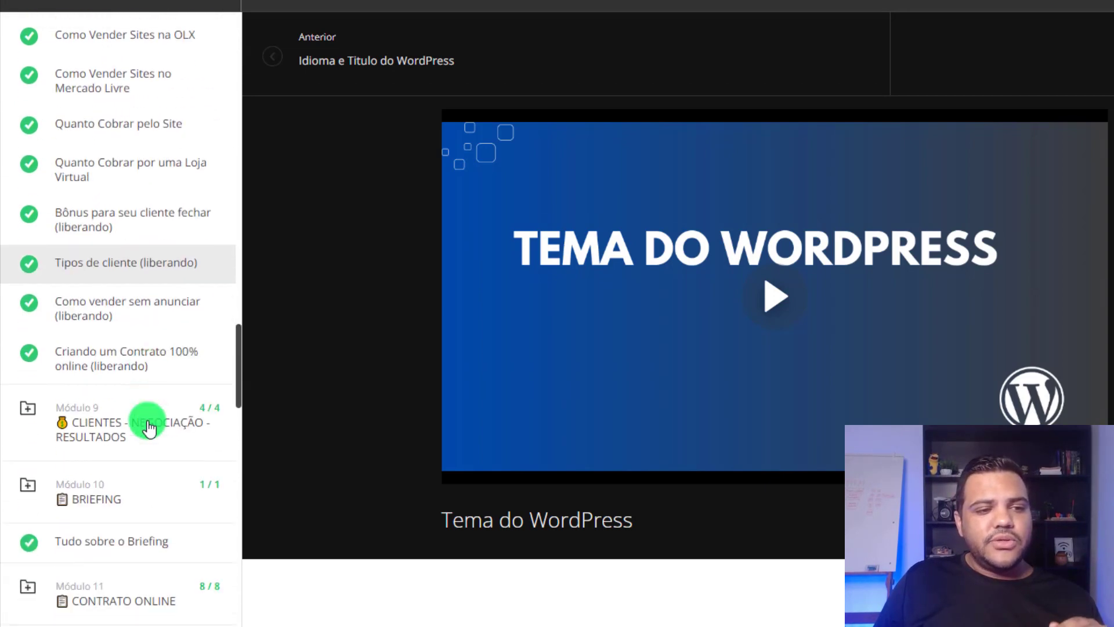
{"action": "left_click", "coordinate": [159, 293]}
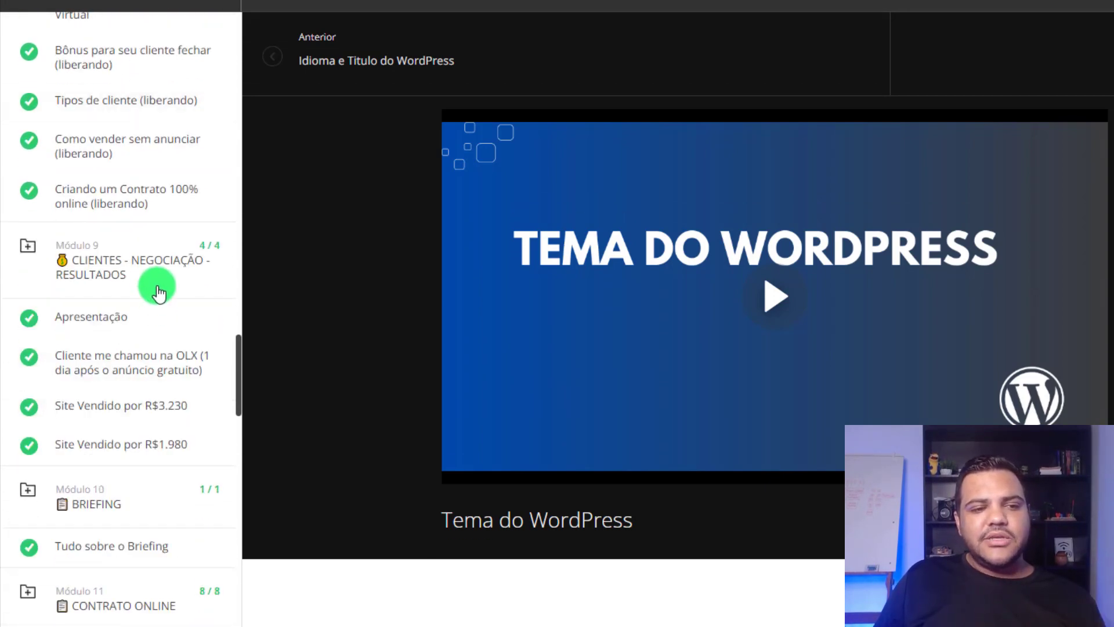
Collapse Módulo 10 BRIEFING and expand Módulo 11 CONTRATO ONLINE to look through its lessons
{"action": "scroll", "coordinate": [156, 296], "scroll_direction": "down", "scroll_amount": 7}
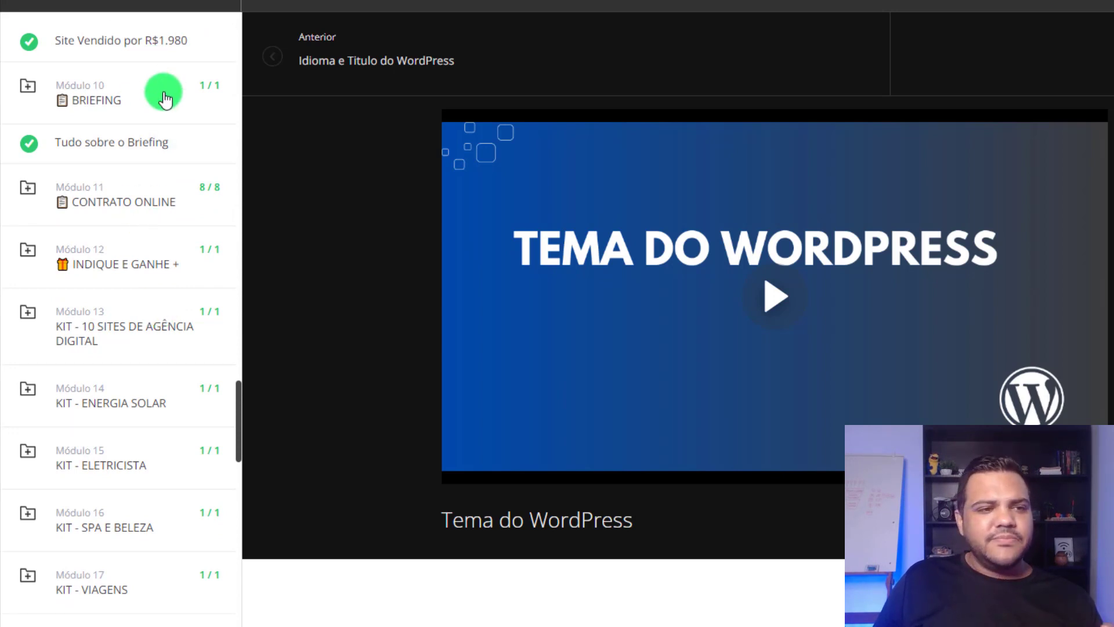
{"action": "left_click", "coordinate": [173, 109]}
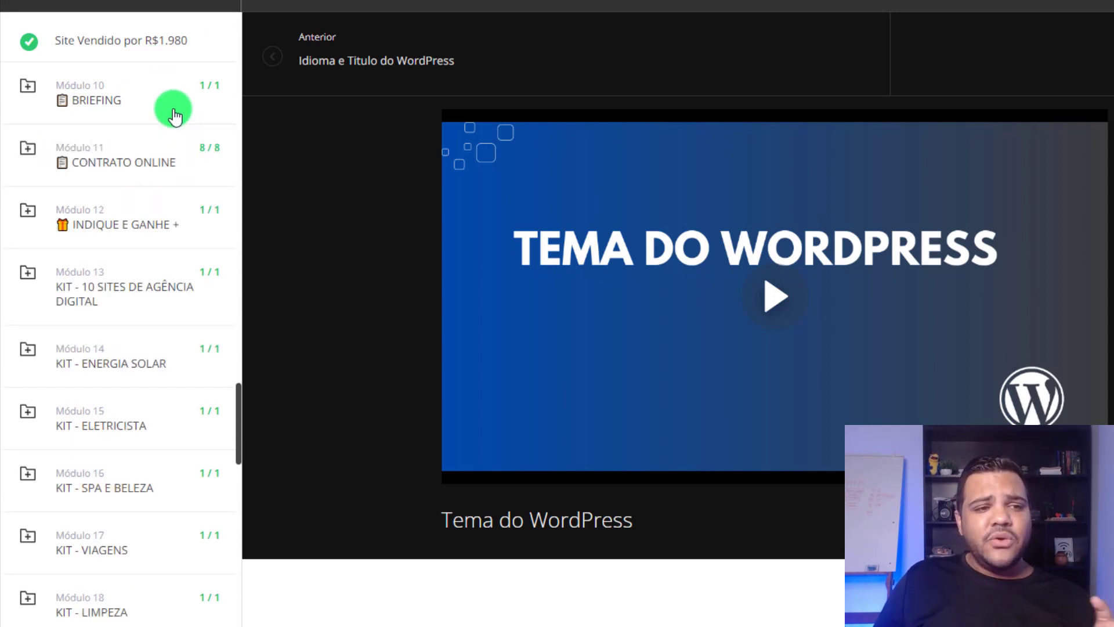
{"action": "left_click", "coordinate": [165, 150]}
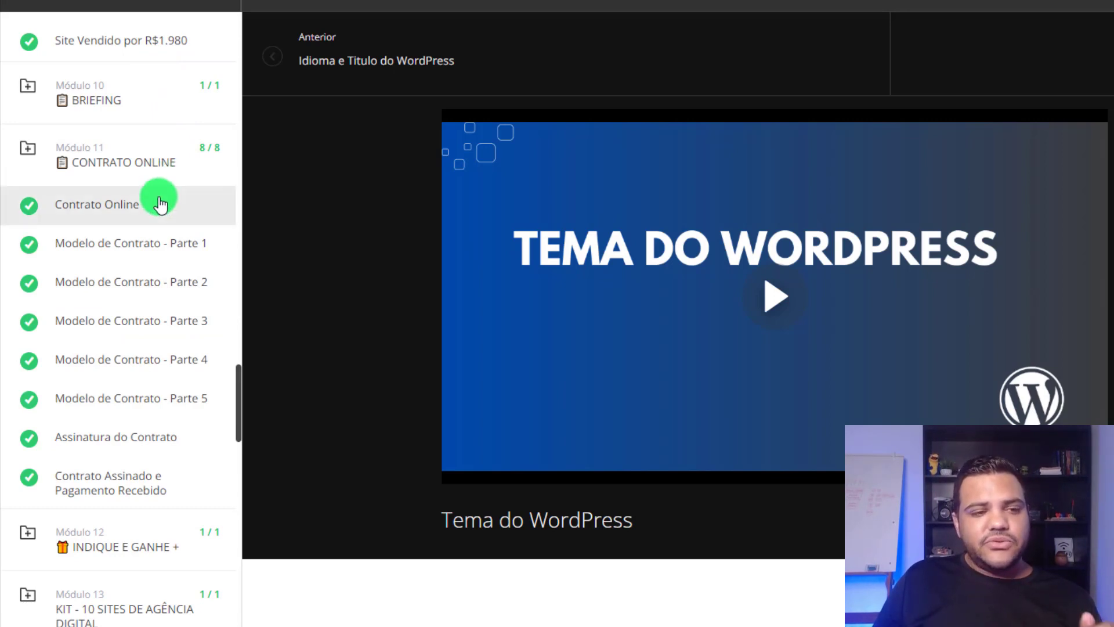
{"action": "scroll", "coordinate": [156, 200], "scroll_direction": "down", "scroll_amount": 5}
{"action": "scroll", "coordinate": [145, 203], "scroll_direction": "down", "scroll_amount": 1}
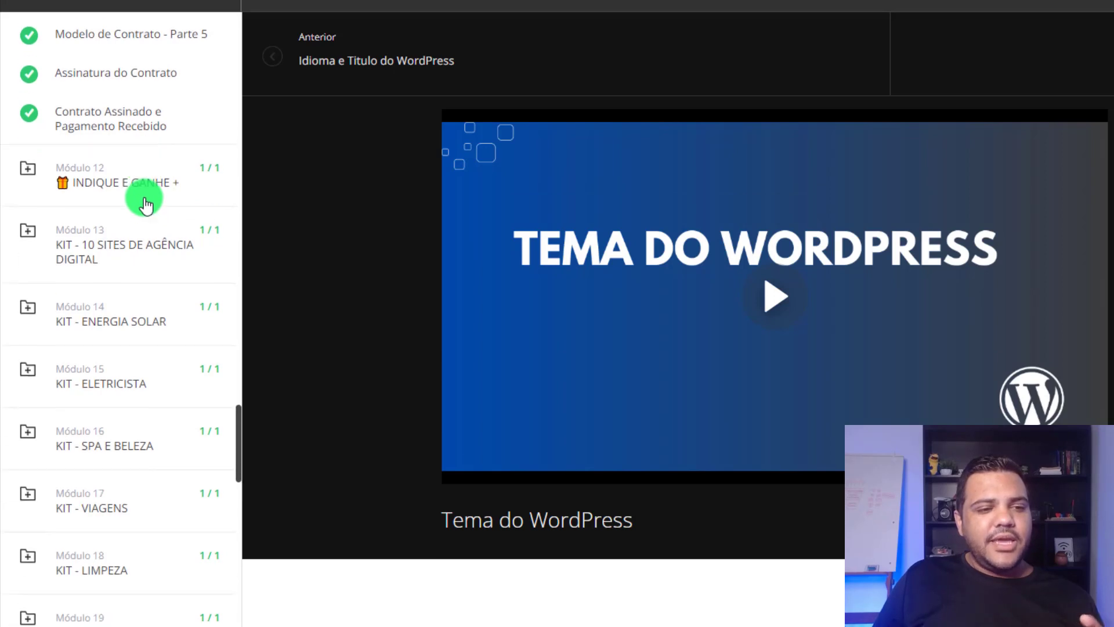
Expand Módulo 13 KIT - 10 SITES DE AGÊNCIA DIGITAL and view the lesson 10 Modelos de KITs para Agência Digital
{"action": "scroll", "coordinate": [145, 203], "scroll_direction": "down", "scroll_amount": 2}
{"action": "left_click", "coordinate": [149, 145]}
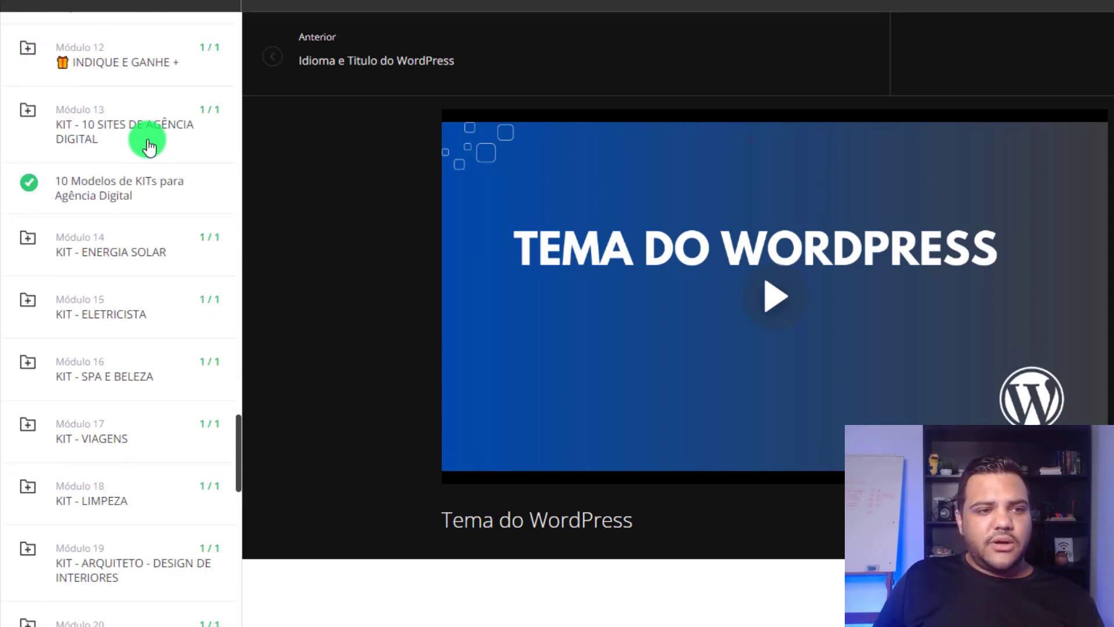
{"action": "left_click", "coordinate": [149, 184]}
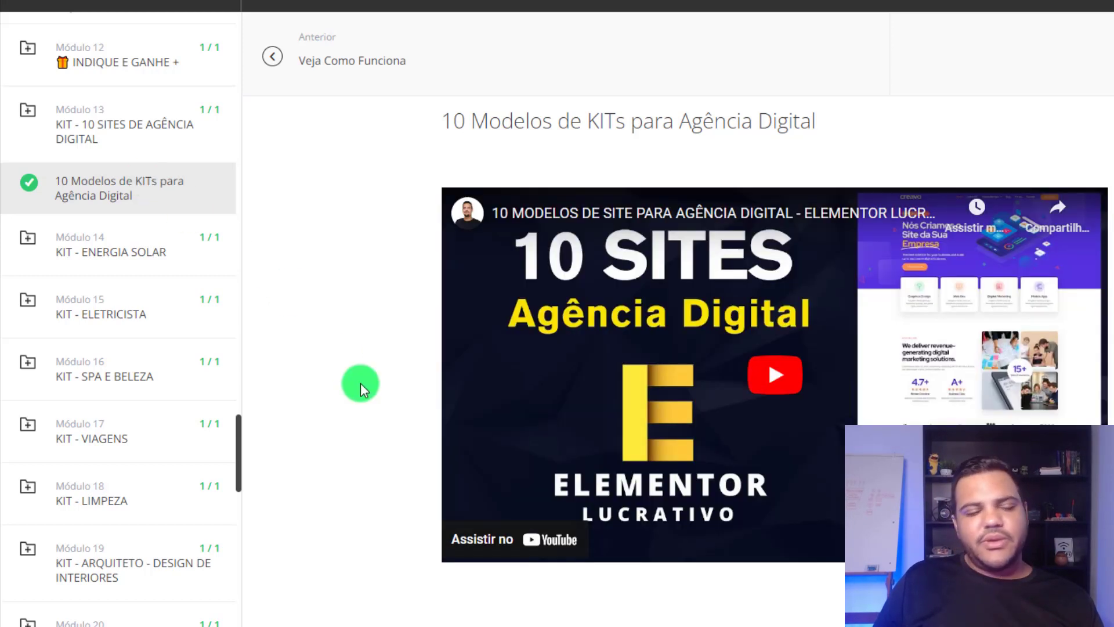
{"action": "scroll", "coordinate": [259, 302], "scroll_direction": "down", "scroll_amount": 2}
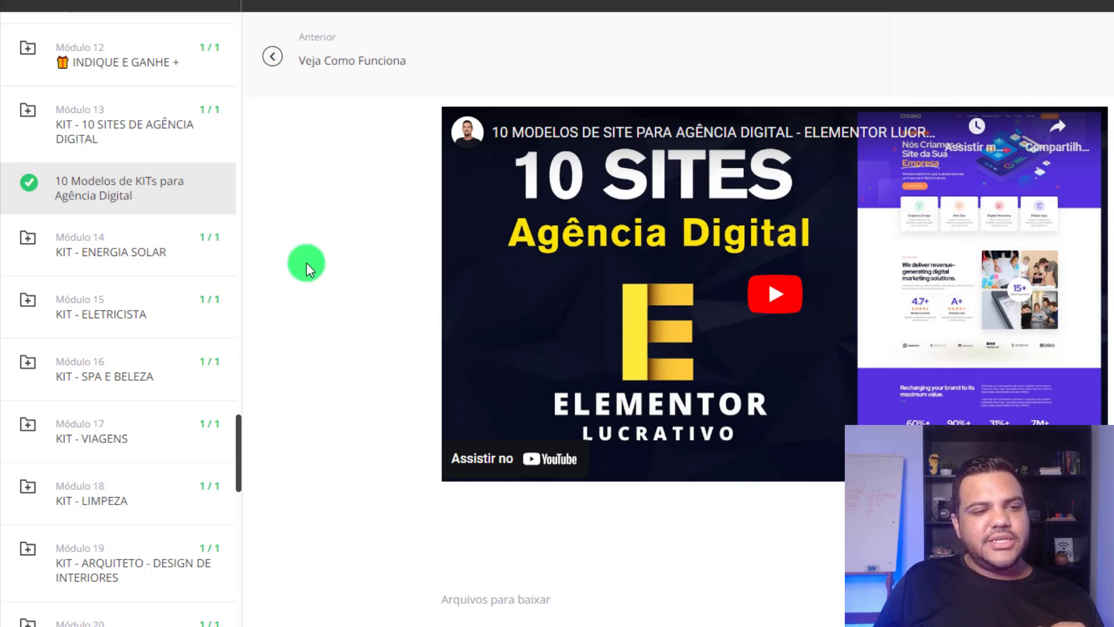
Expand Módulo 14 KIT - ENERGIA SOLAR and view the lesson Site para Energia Solar with its downloadable files
{"action": "left_click", "coordinate": [154, 244]}
{"action": "left_click", "coordinate": [149, 293]}
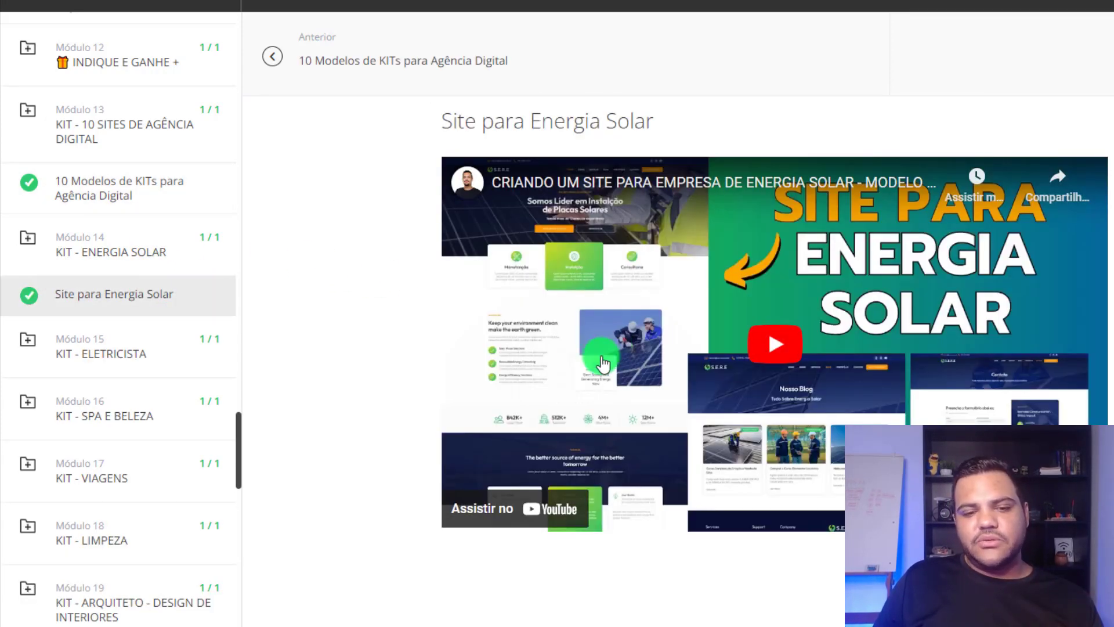
{"action": "scroll", "coordinate": [615, 351], "scroll_direction": "down", "scroll_amount": 4}
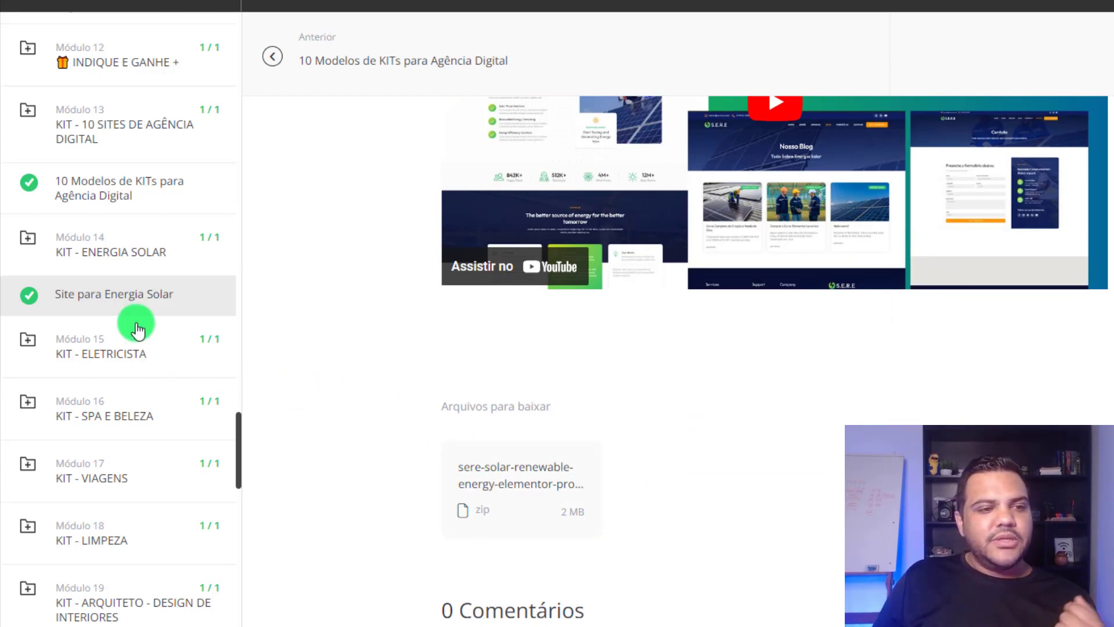
Collapse Módulo 14 and Módulo 13, and look through the list of remaining kit modules up to Módulo 53
{"action": "left_click", "coordinate": [174, 249]}
{"action": "left_click", "coordinate": [174, 145]}
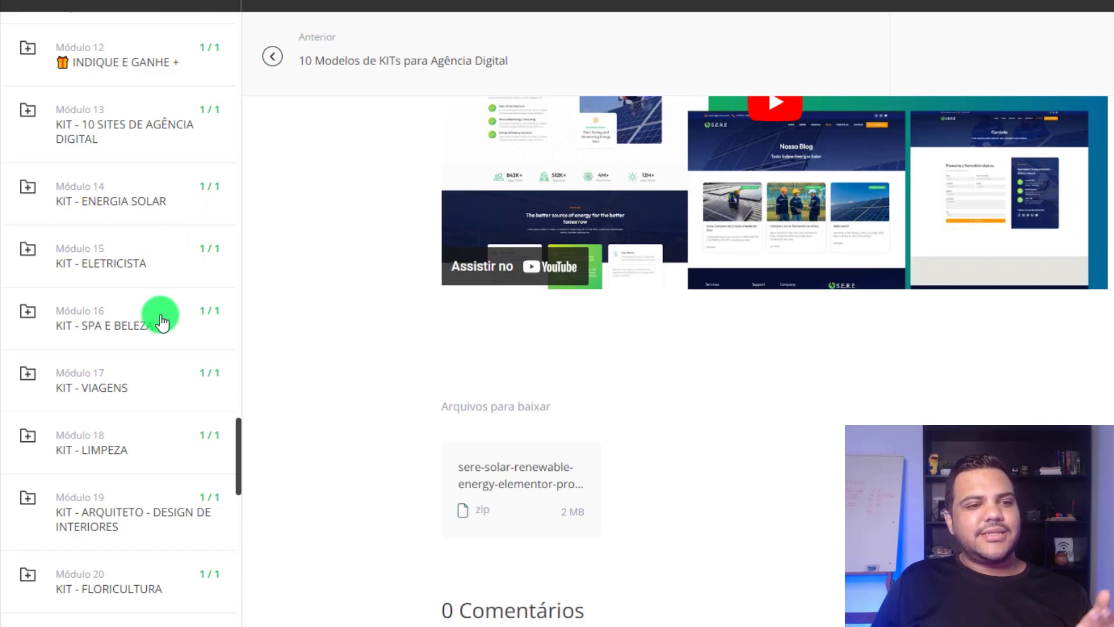
{"action": "scroll", "coordinate": [160, 302], "scroll_direction": "down", "scroll_amount": 3}
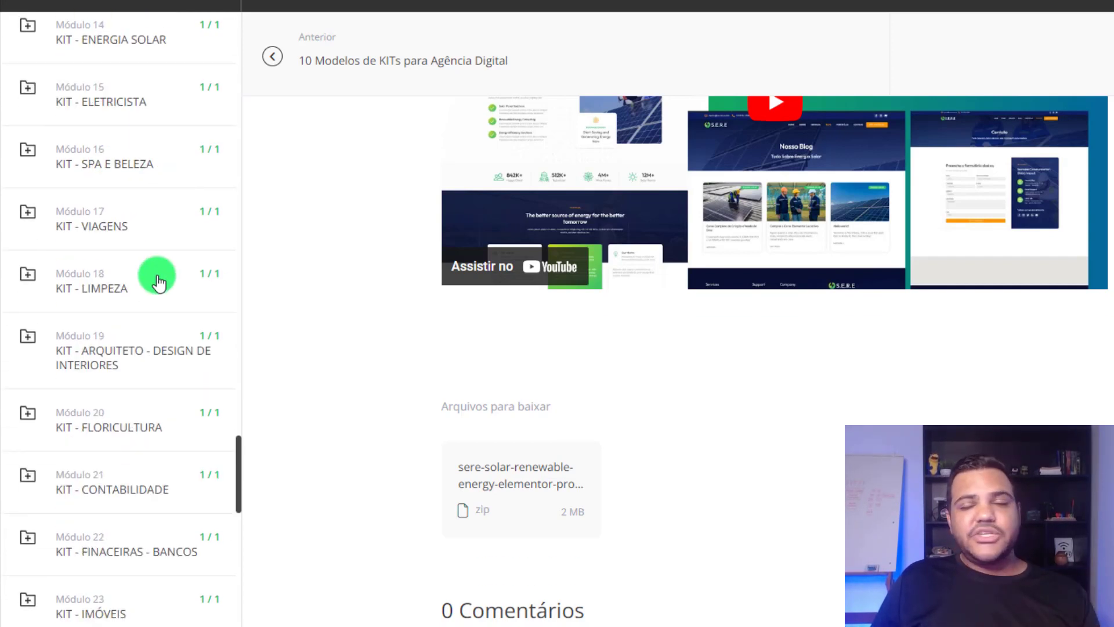
{"action": "scroll", "coordinate": [158, 324], "scroll_direction": "down", "scroll_amount": 2}
{"action": "scroll", "coordinate": [157, 324], "scroll_direction": "down", "scroll_amount": 1}
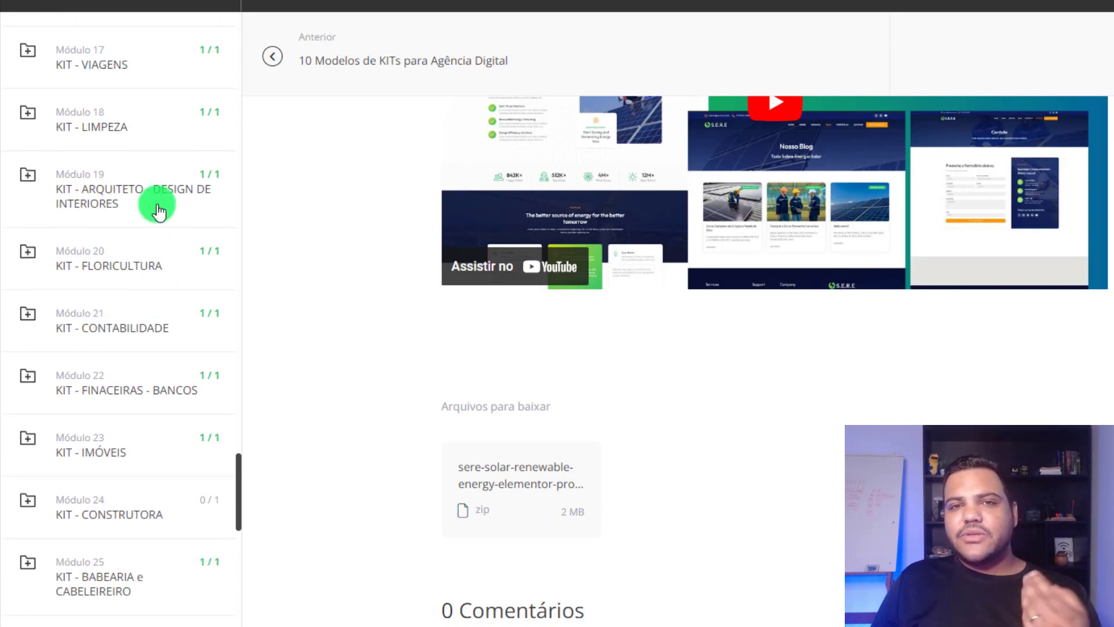
{"action": "scroll", "coordinate": [154, 232], "scroll_direction": "down", "scroll_amount": 1}
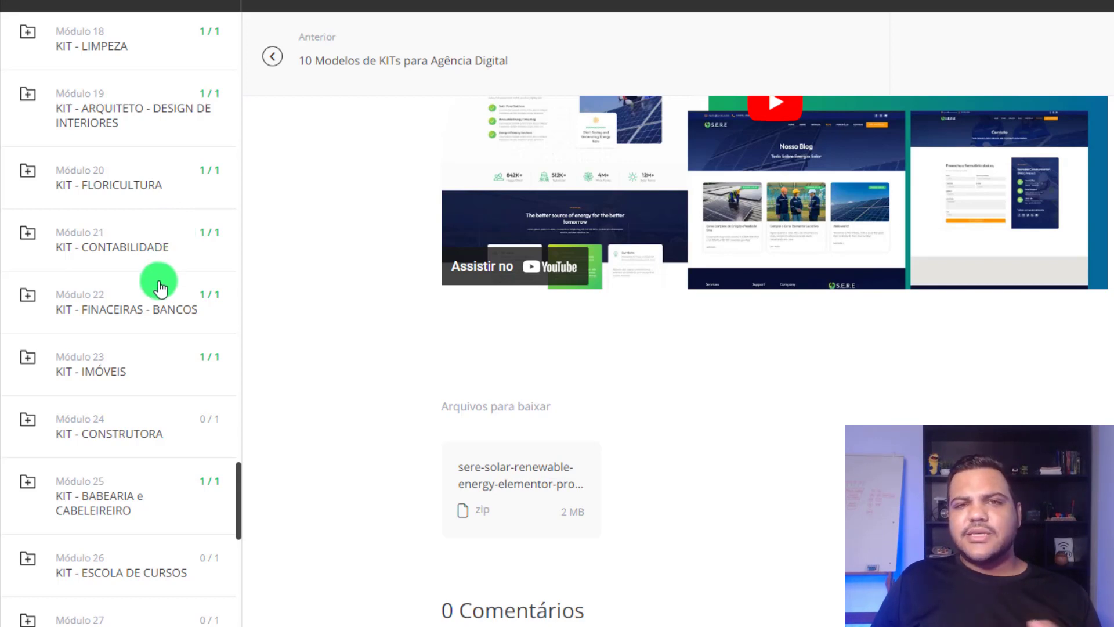
{"action": "scroll", "coordinate": [161, 287], "scroll_direction": "down", "scroll_amount": 3}
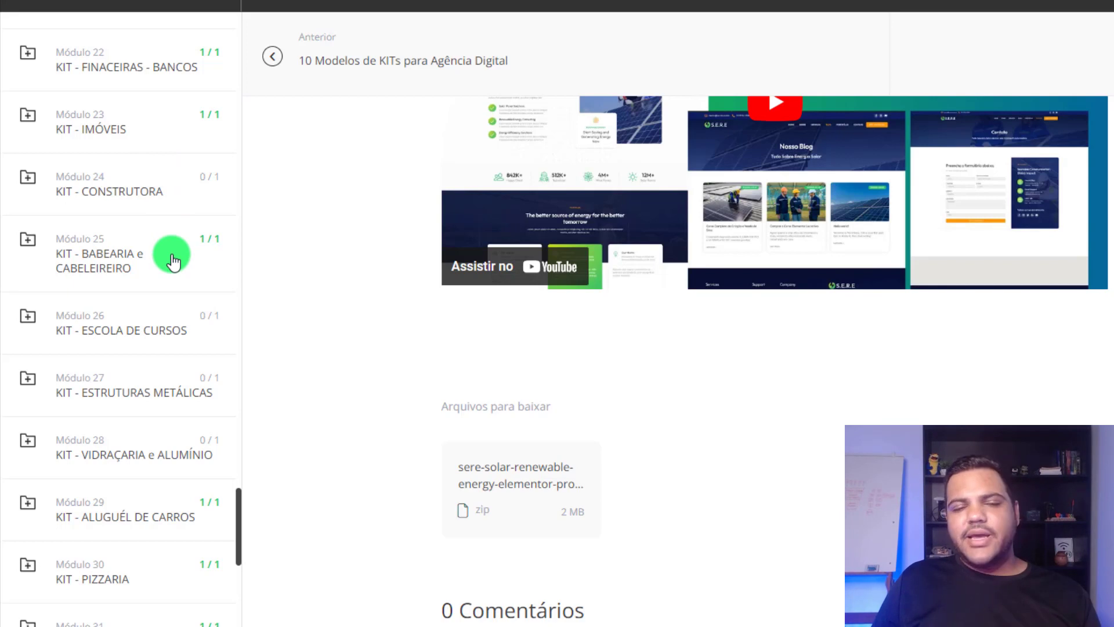
{"action": "scroll", "coordinate": [164, 259], "scroll_direction": "down", "scroll_amount": 2}
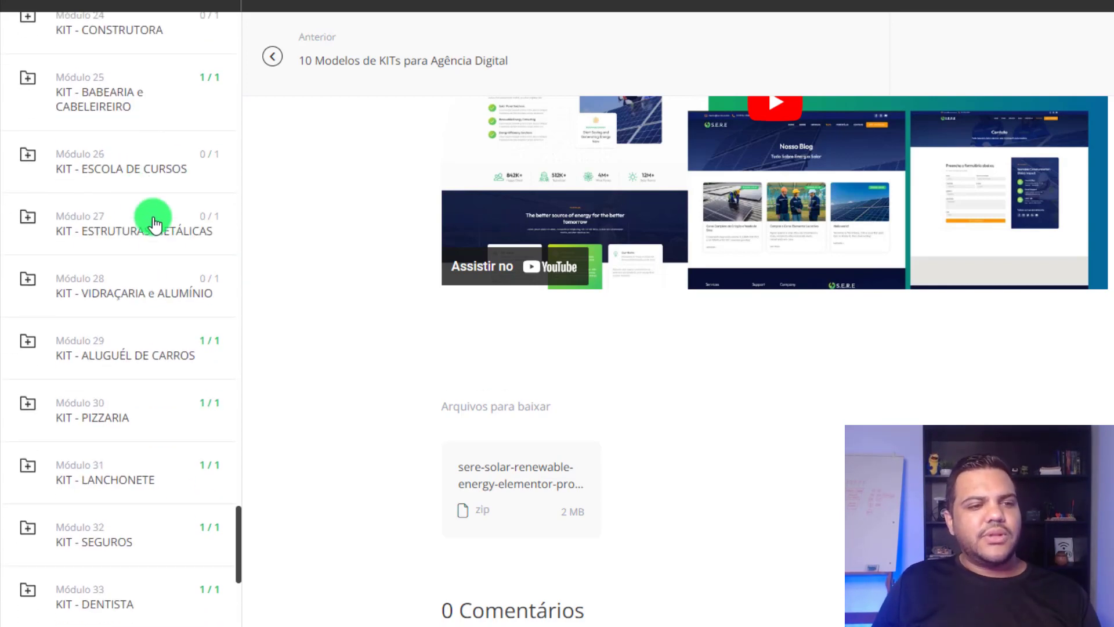
{"action": "scroll", "coordinate": [140, 174], "scroll_direction": "down", "scroll_amount": 1}
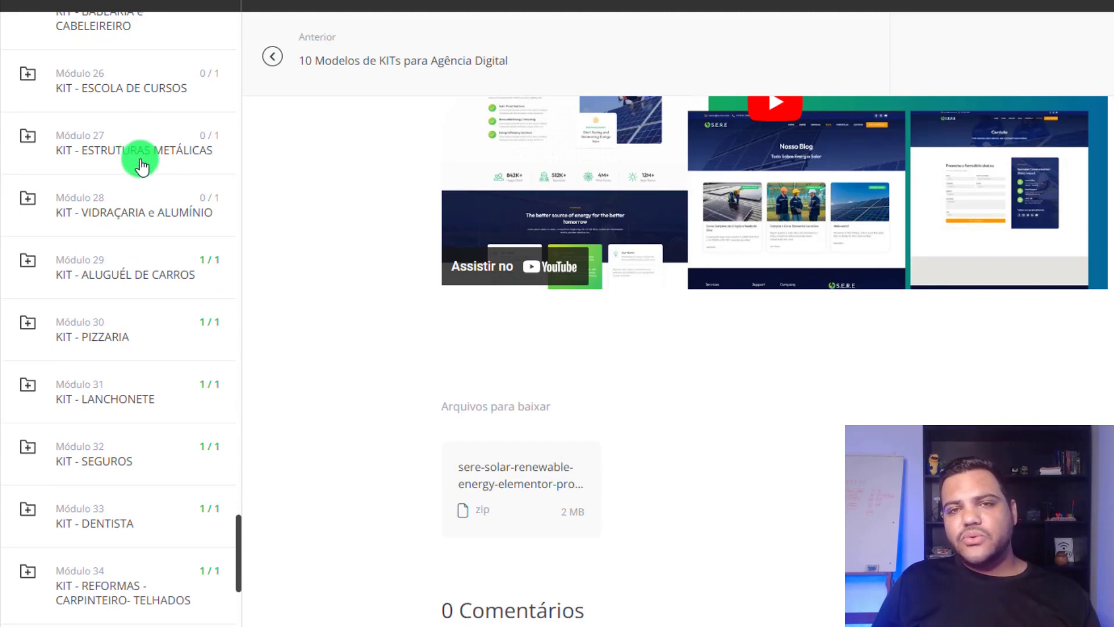
{"action": "scroll", "coordinate": [150, 209], "scroll_direction": "down", "scroll_amount": 3}
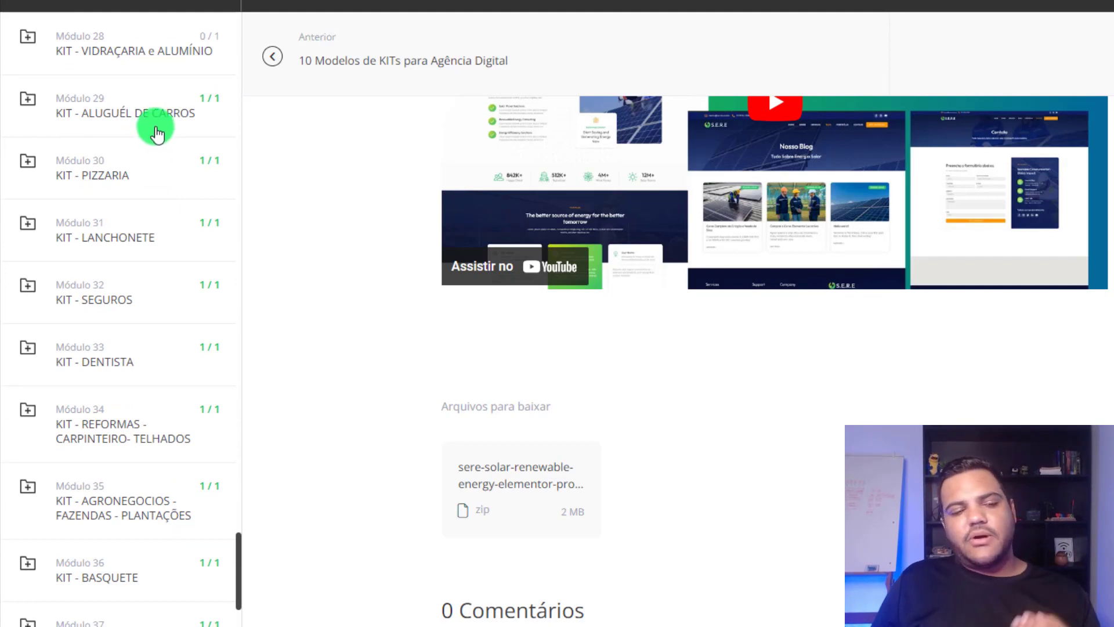
{"action": "scroll", "coordinate": [156, 133], "scroll_direction": "down", "scroll_amount": 1}
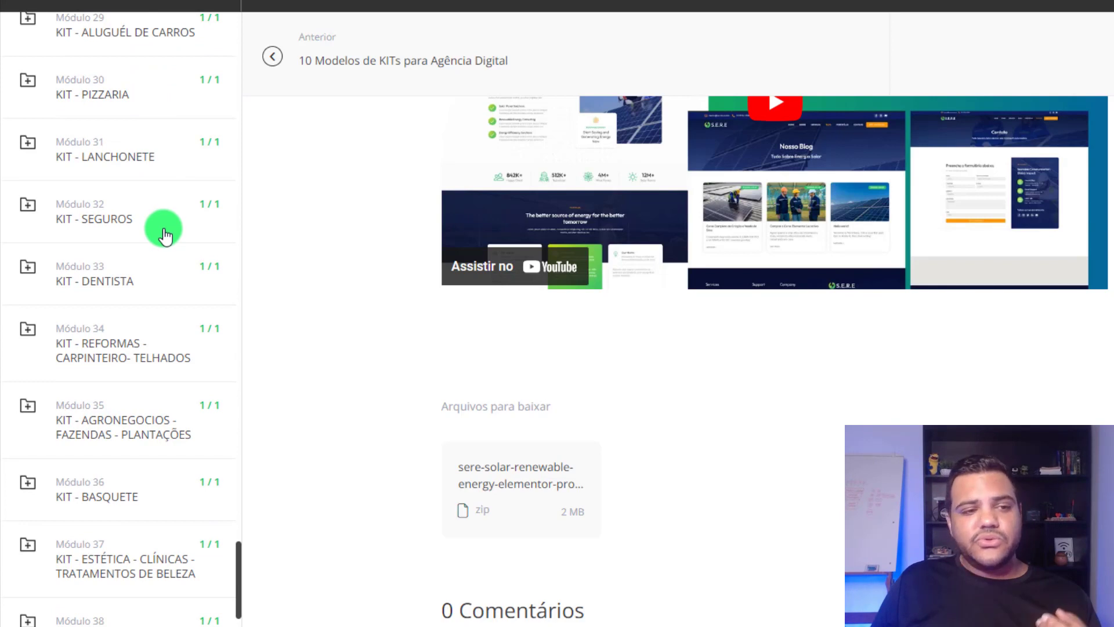
{"action": "scroll", "coordinate": [162, 226], "scroll_direction": "down", "scroll_amount": 2}
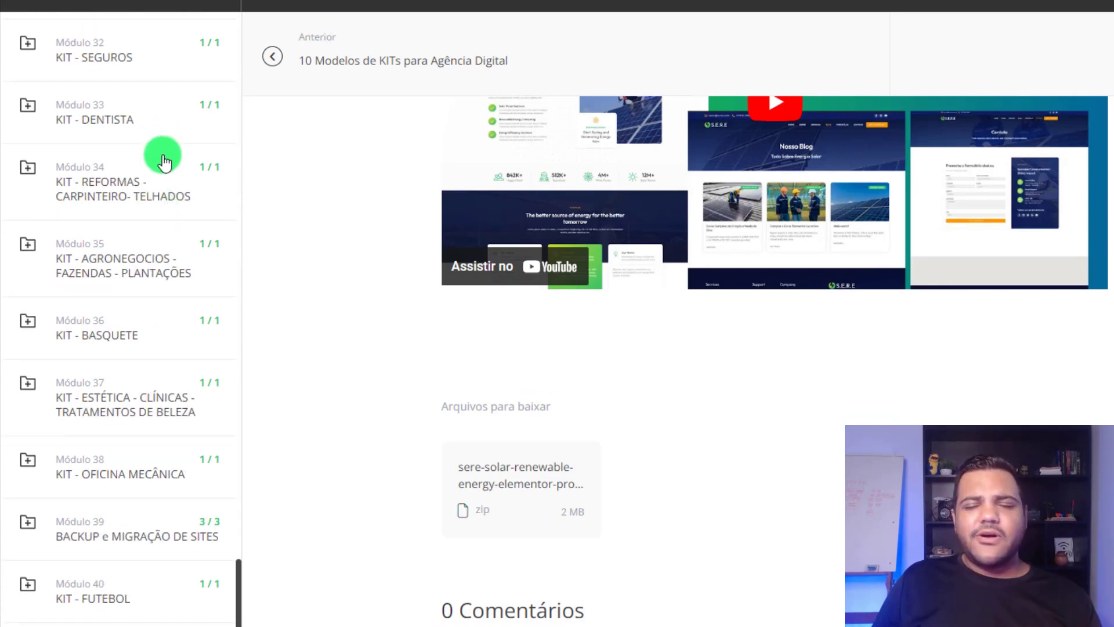
{"action": "scroll", "coordinate": [166, 266], "scroll_direction": "down", "scroll_amount": 1}
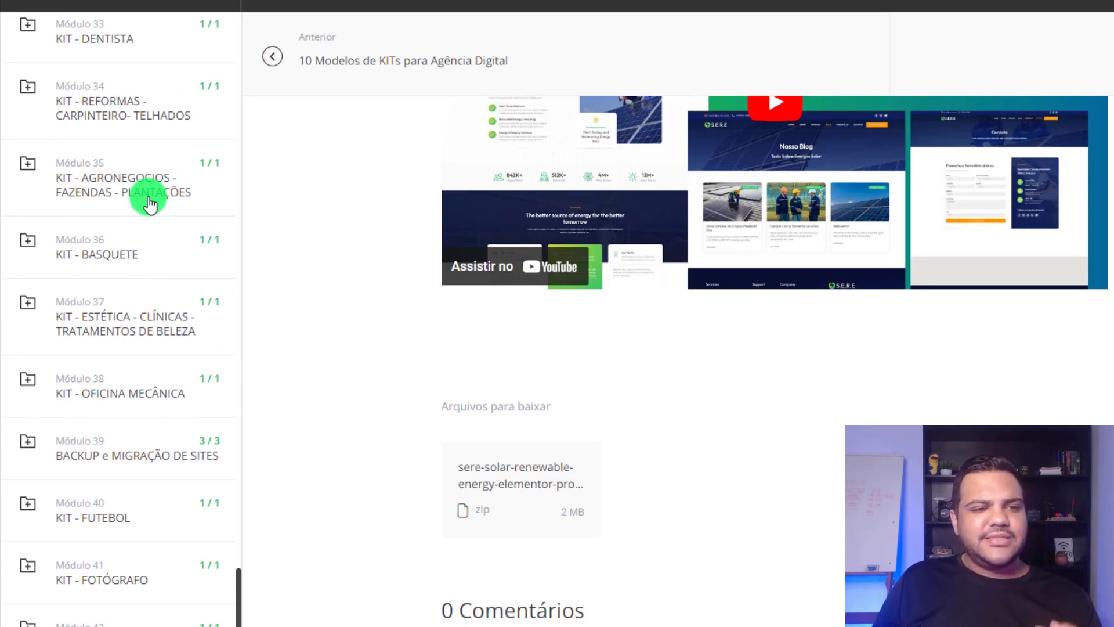
{"action": "scroll", "coordinate": [149, 204], "scroll_direction": "down", "scroll_amount": 1}
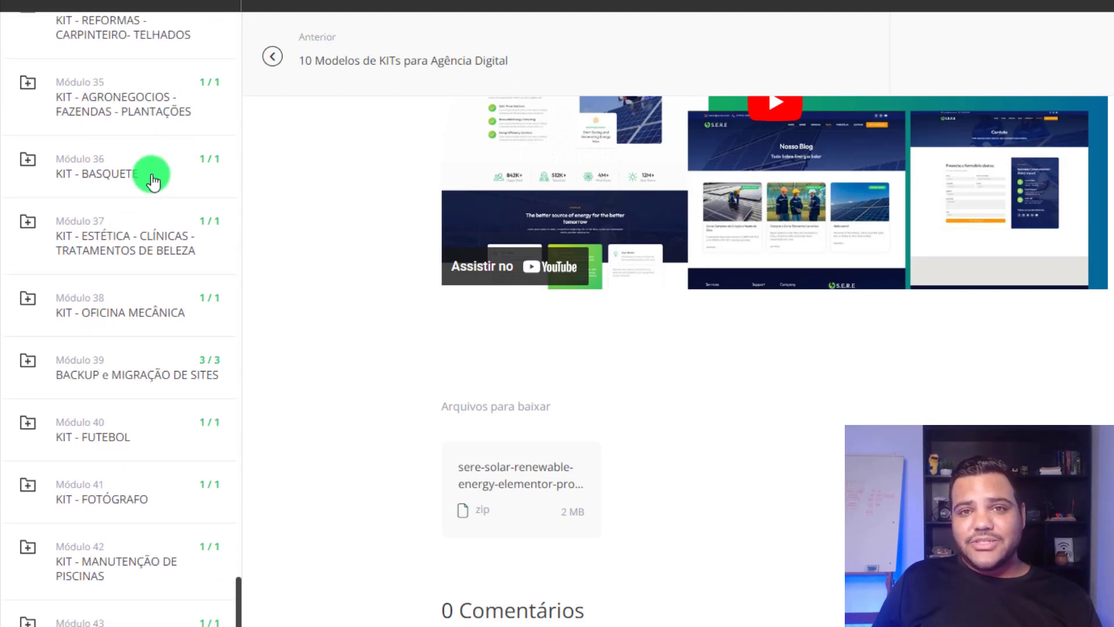
{"action": "scroll", "coordinate": [153, 182], "scroll_direction": "down", "scroll_amount": 1}
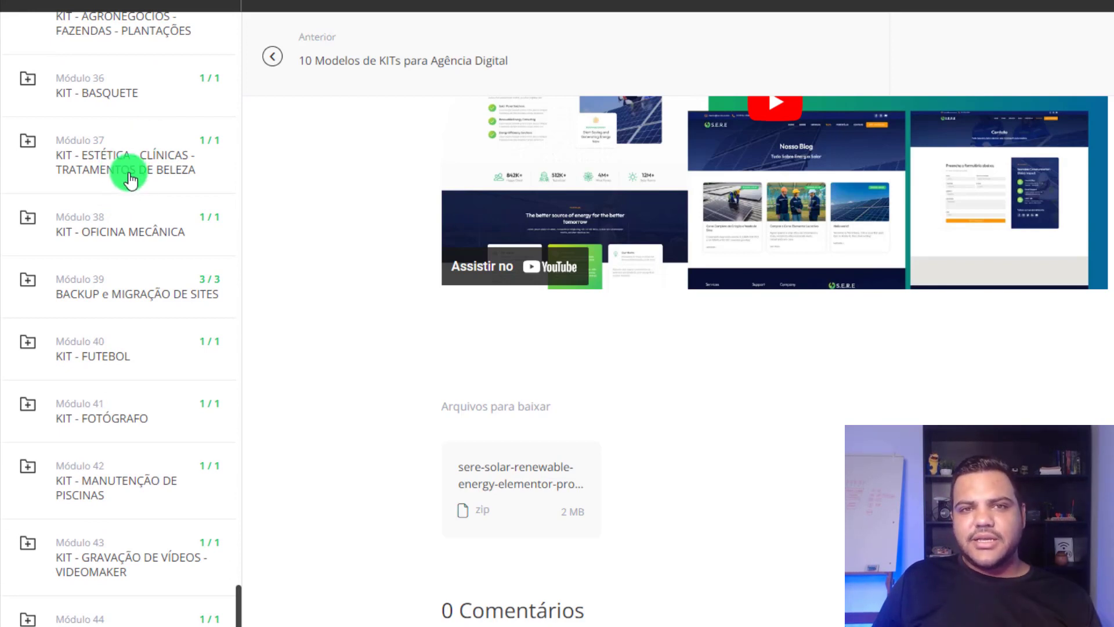
{"action": "scroll", "coordinate": [130, 181], "scroll_direction": "down", "scroll_amount": 2}
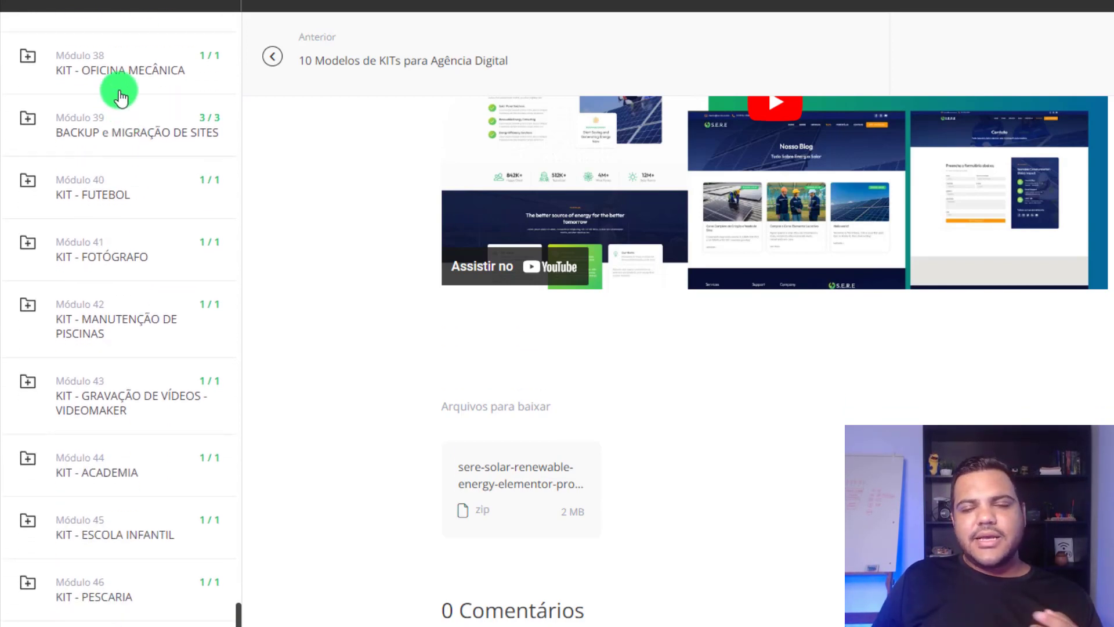
{"action": "scroll", "coordinate": [125, 102], "scroll_direction": "up", "scroll_amount": 1}
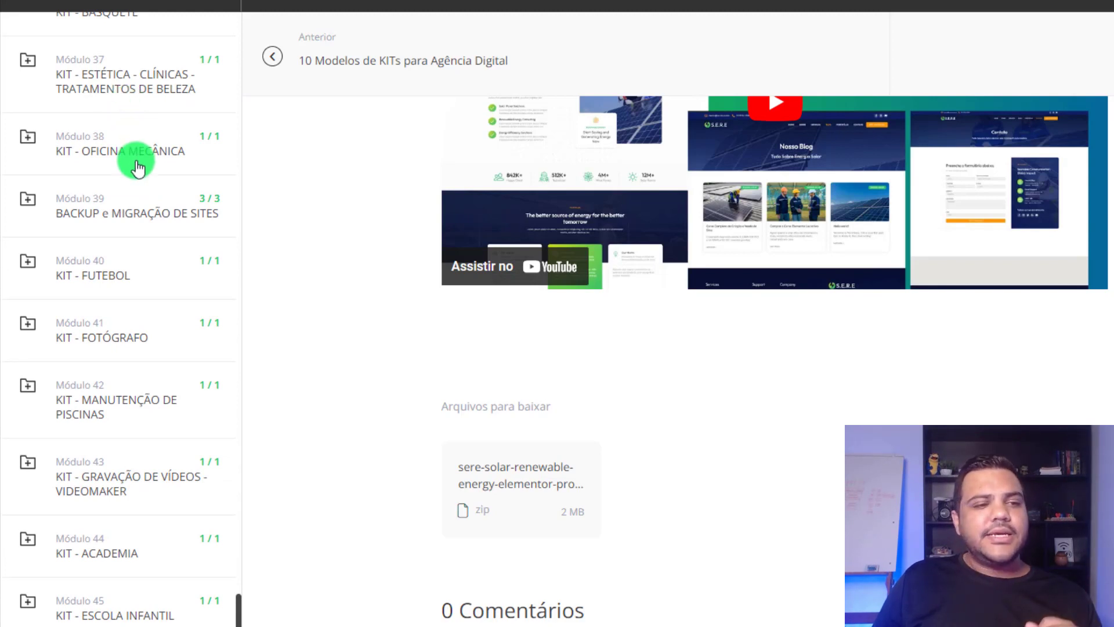
{"action": "scroll", "coordinate": [139, 159], "scroll_direction": "down", "scroll_amount": 1}
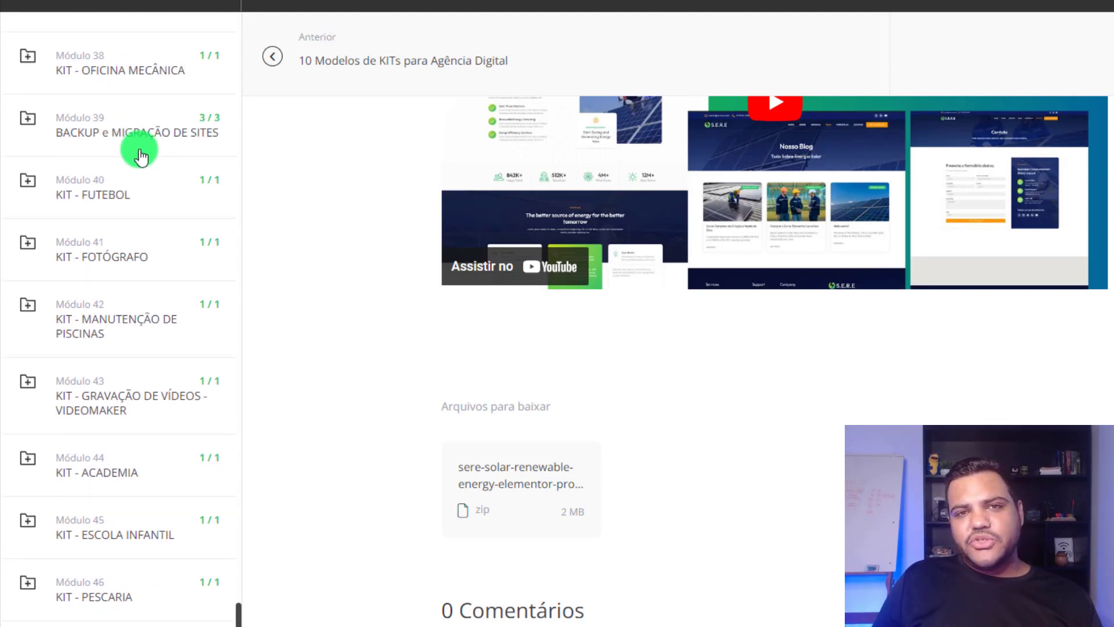
{"action": "scroll", "coordinate": [148, 174], "scroll_direction": "down", "scroll_amount": 1}
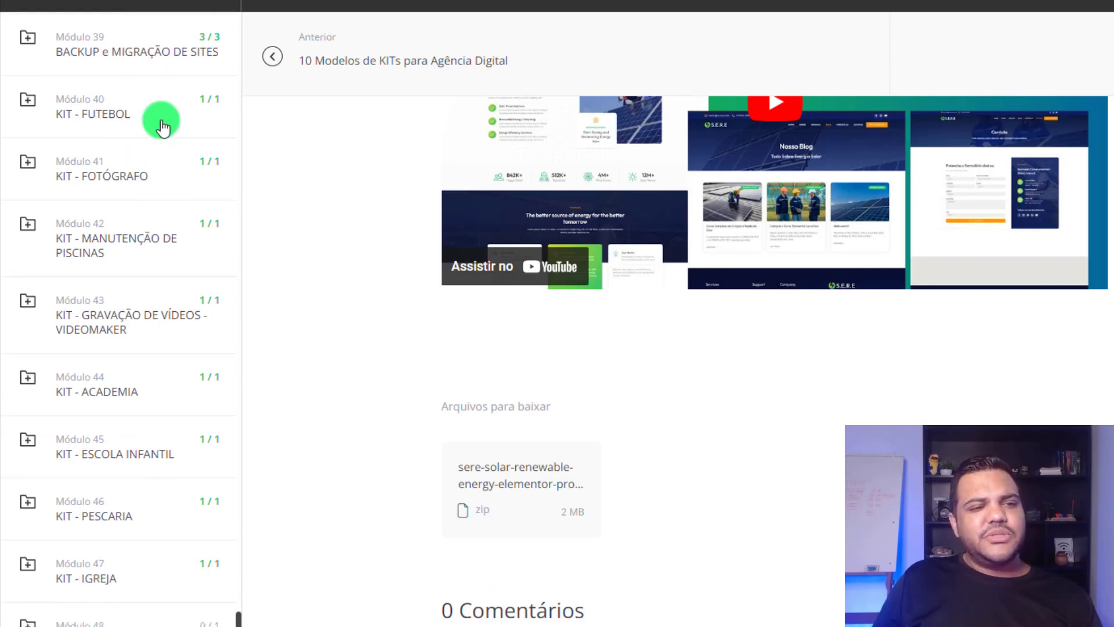
{"action": "scroll", "coordinate": [172, 184], "scroll_direction": "down", "scroll_amount": 1}
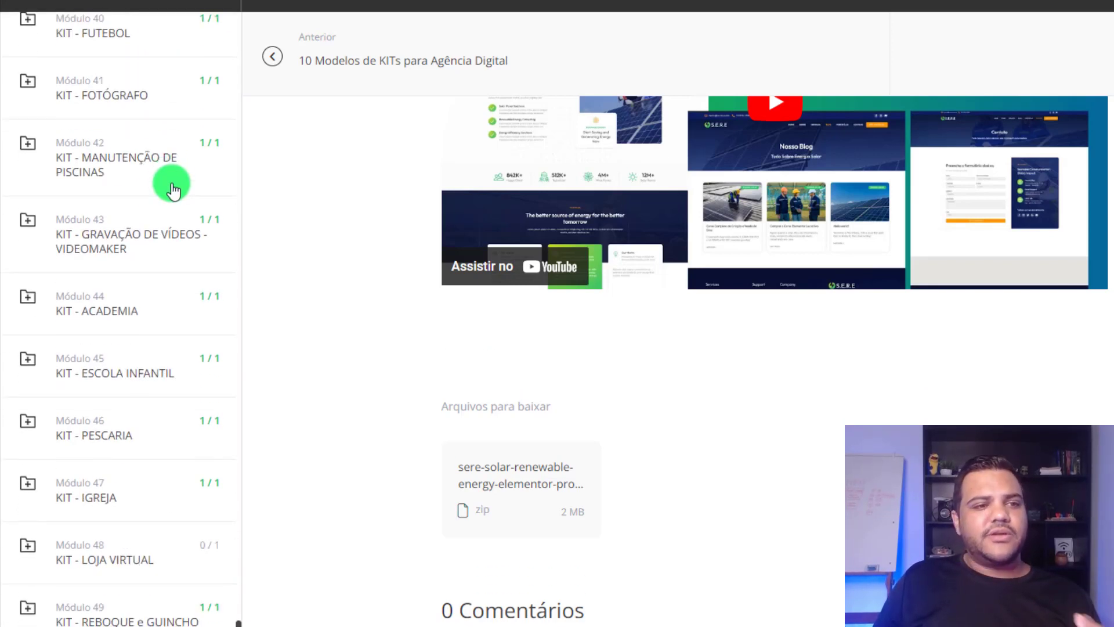
{"action": "scroll", "coordinate": [150, 169], "scroll_direction": "down", "scroll_amount": 1}
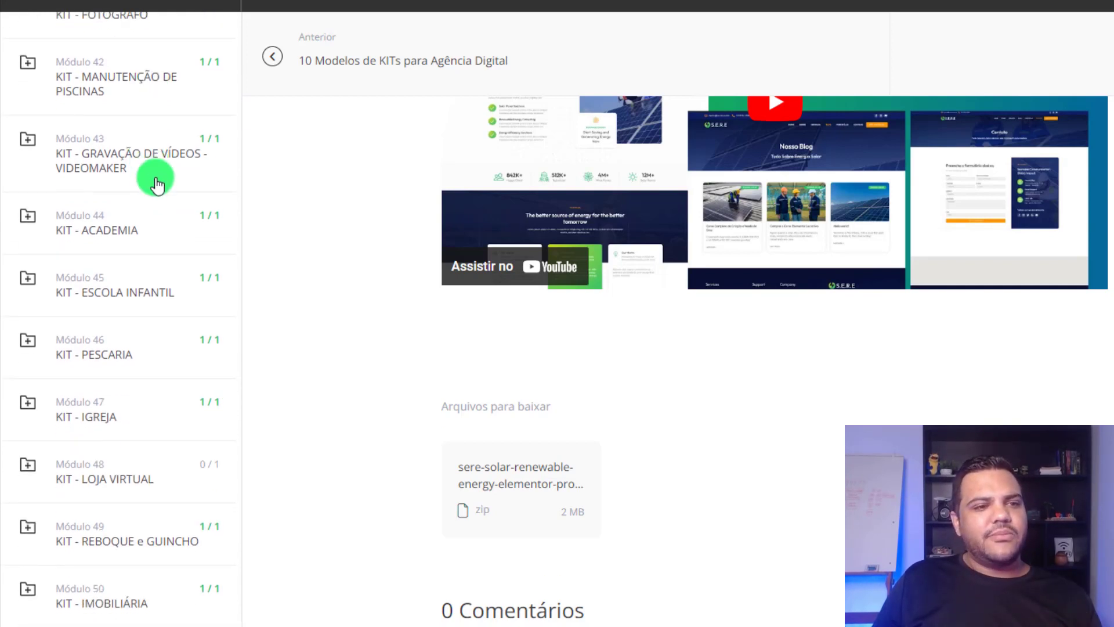
{"action": "scroll", "coordinate": [157, 186], "scroll_direction": "down", "scroll_amount": 3}
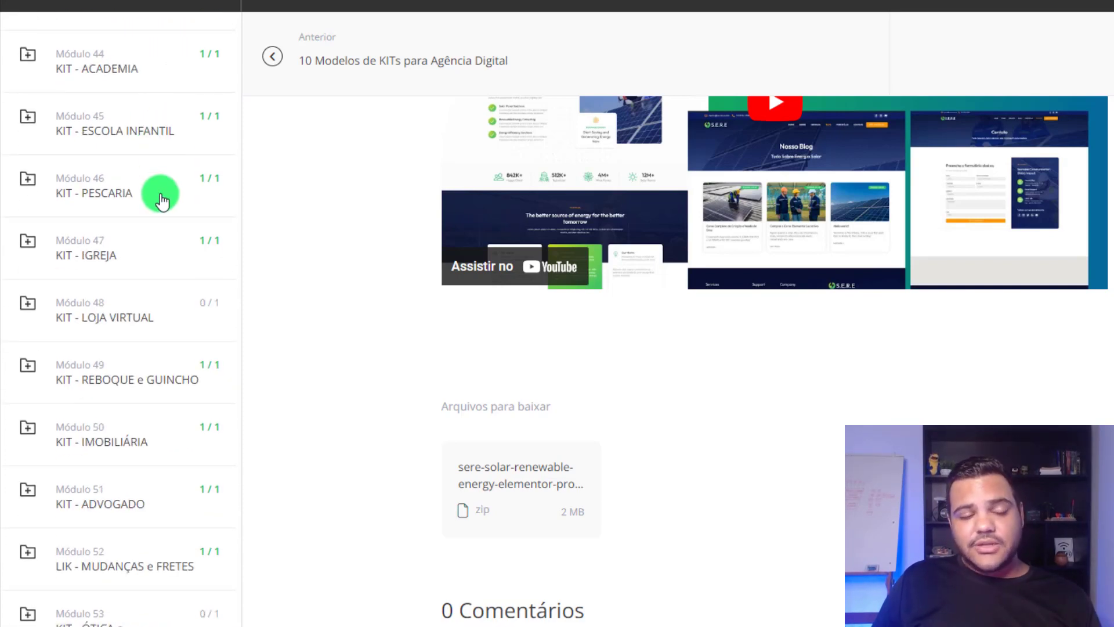
{"action": "scroll", "coordinate": [159, 210], "scroll_direction": "down", "scroll_amount": 2}
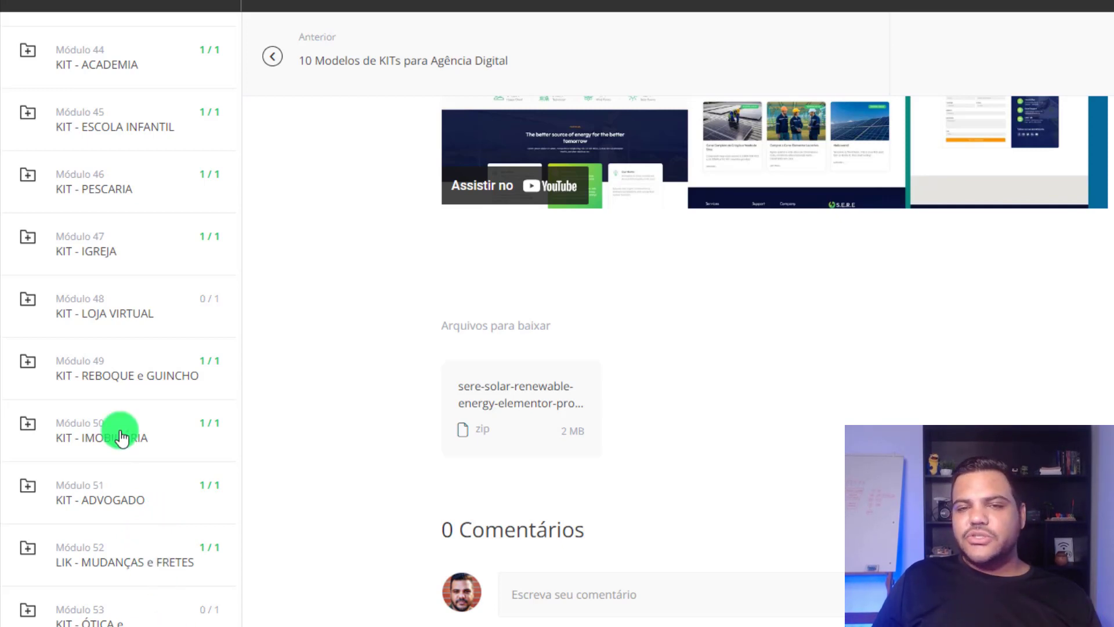
Return to the earlier modules and collapse Módulo 8 COMO VENDER SITES and Módulo 7 REVISÃO DO KIT - CELULAR E TABLET
{"action": "scroll", "coordinate": [121, 436], "scroll_direction": "up", "scroll_amount": 20}
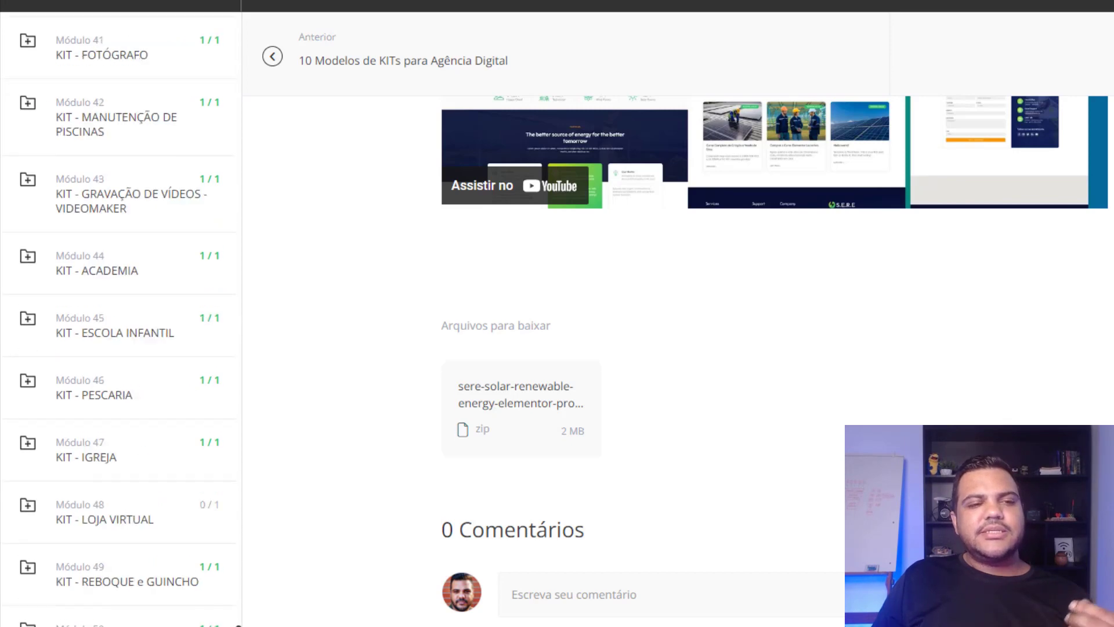
{"action": "scroll", "coordinate": [121, 319], "scroll_direction": "up", "scroll_amount": 5}
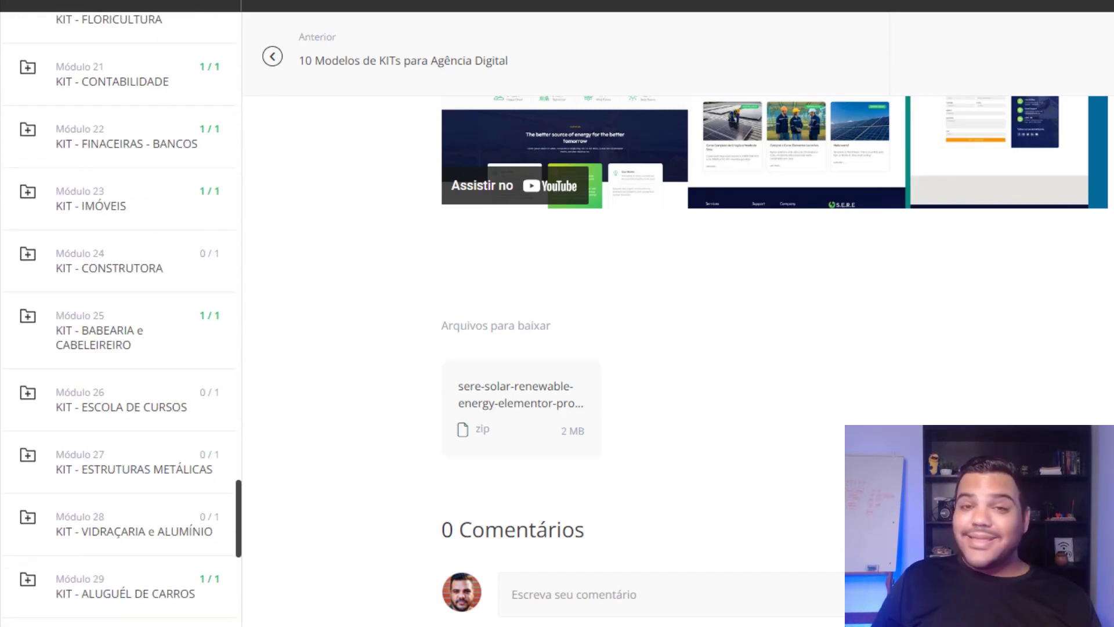
{"action": "scroll", "coordinate": [122, 319], "scroll_direction": "up", "scroll_amount": 20}
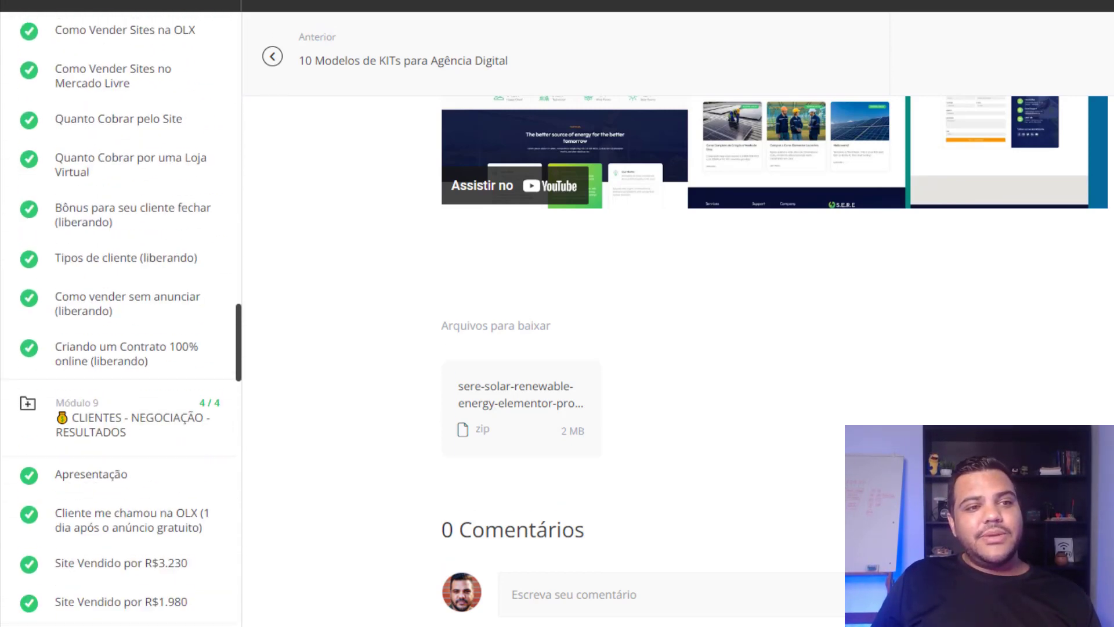
{"action": "scroll", "coordinate": [122, 319], "scroll_direction": "up", "scroll_amount": 14}
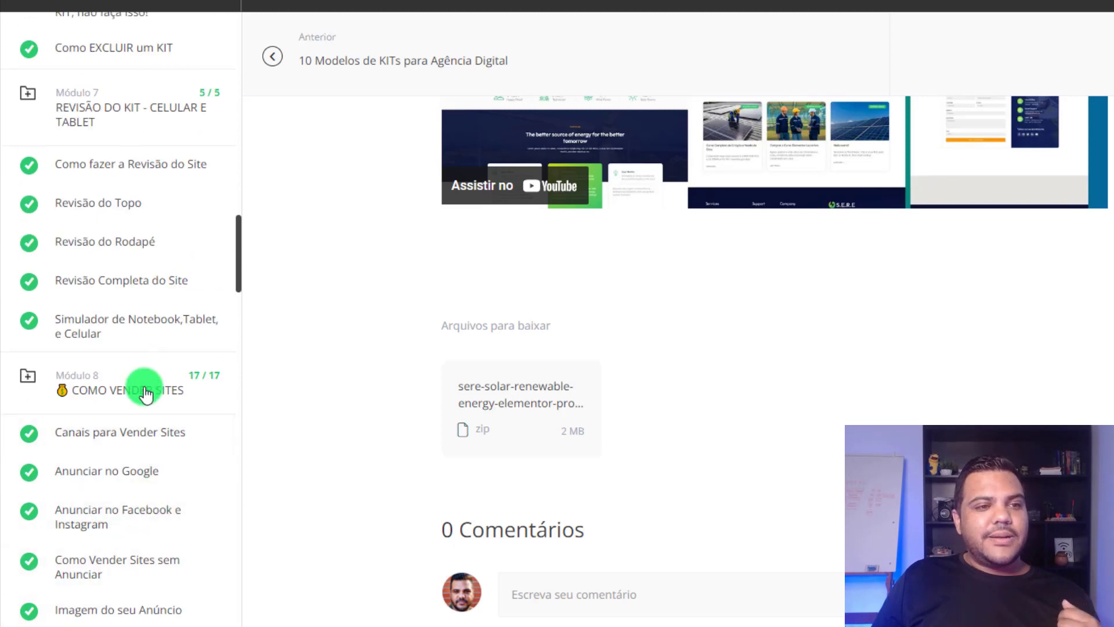
{"action": "left_click", "coordinate": [145, 390]}
{"action": "left_click", "coordinate": [142, 105]}
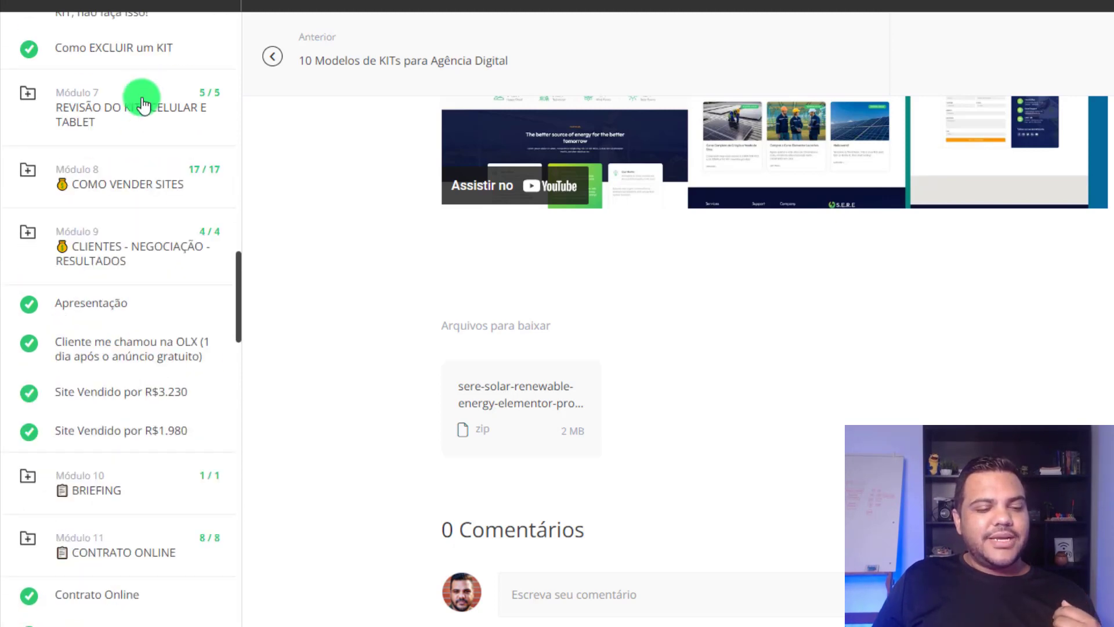
Collapse Módulo 9 CLIENTES - NEGOCIAÇÃO - RESULTADOS and Módulo 6 IMPORTAÇÃO DO SITE KIT in the course outline
{"action": "left_click", "coordinate": [155, 272]}
{"action": "left_click", "coordinate": [149, 373]}
{"action": "scroll", "coordinate": [152, 377], "scroll_direction": "up", "scroll_amount": 4}
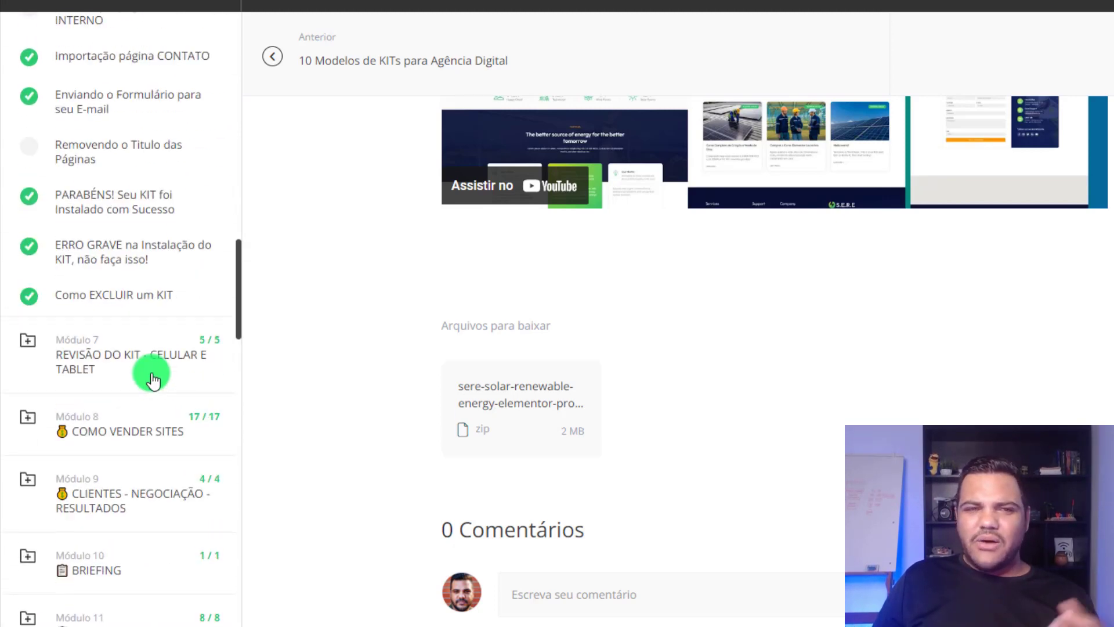
{"action": "scroll", "coordinate": [152, 380], "scroll_direction": "up", "scroll_amount": 15}
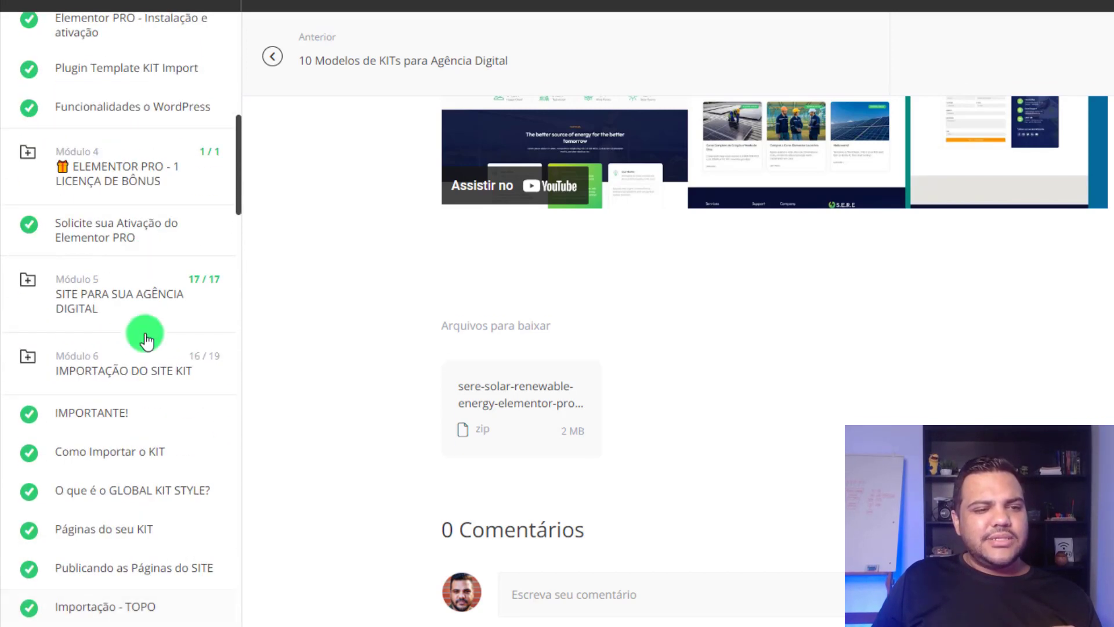
{"action": "left_click", "coordinate": [145, 351]}
Collapse Módulo 3 WORDPRESS and Módulo 2 PRIMEIROS PASSOS, and expand Módulo 1 BOAS VINDAS (Começe aqui)
{"action": "scroll", "coordinate": [152, 215], "scroll_direction": "up", "scroll_amount": 8}
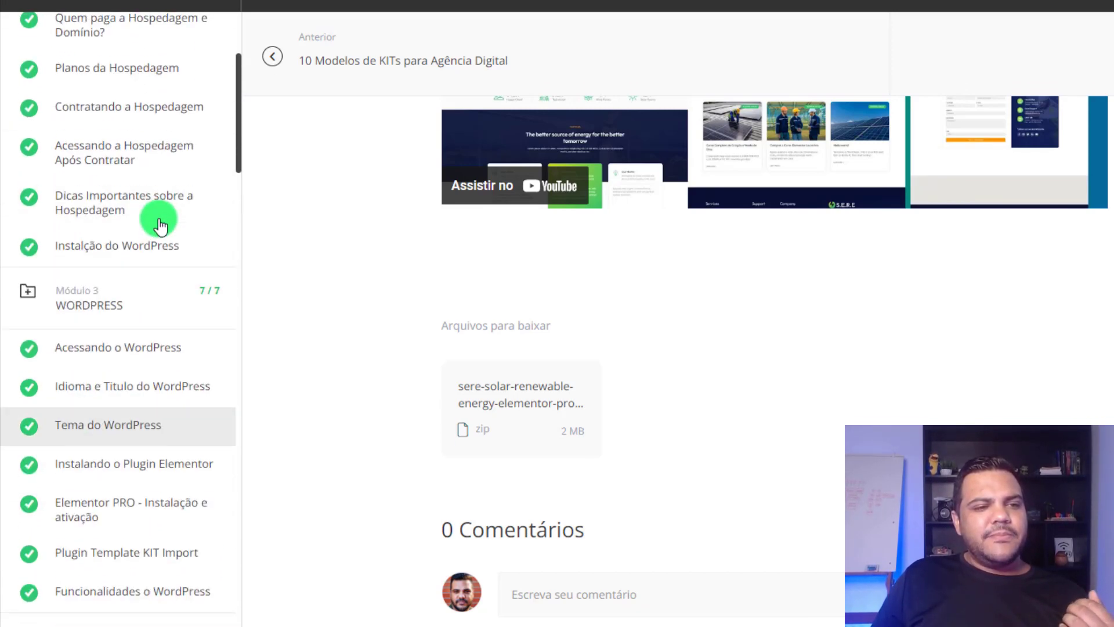
{"action": "left_click", "coordinate": [164, 292]}
{"action": "scroll", "coordinate": [169, 303], "scroll_direction": "up", "scroll_amount": 5}
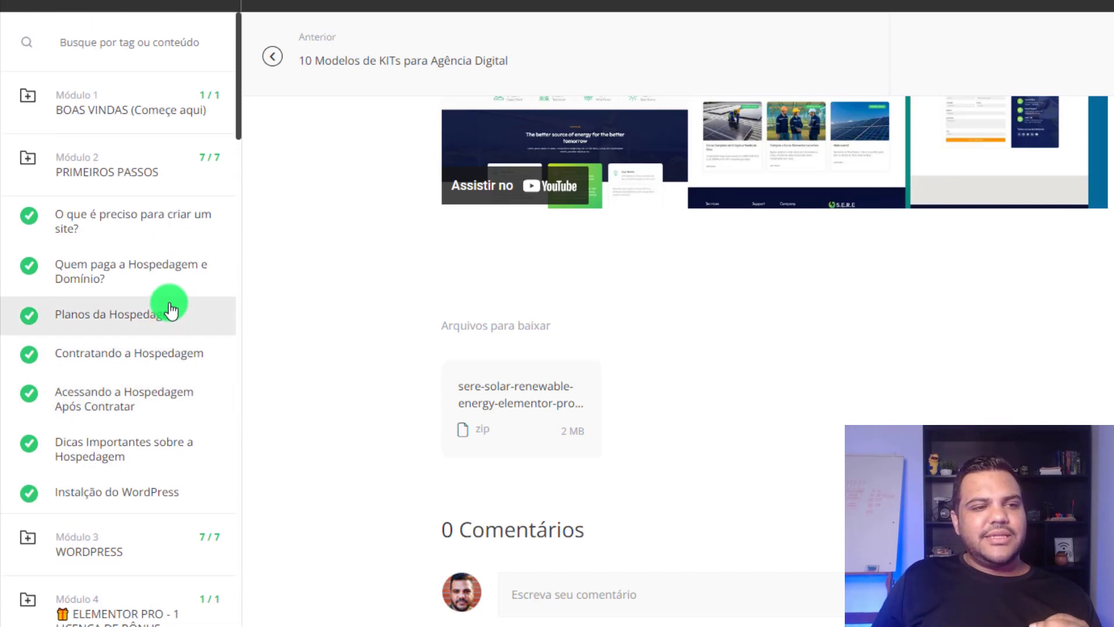
{"action": "left_click", "coordinate": [169, 185]}
{"action": "scroll", "coordinate": [418, 443], "scroll_direction": "up", "scroll_amount": 5}
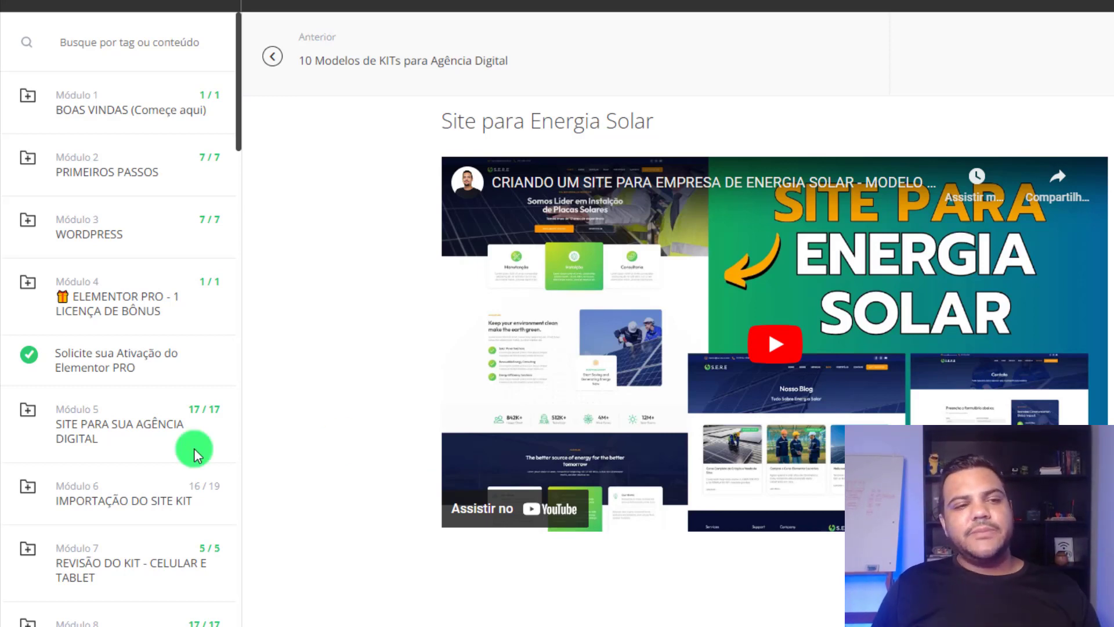
{"action": "left_click", "coordinate": [137, 110]}
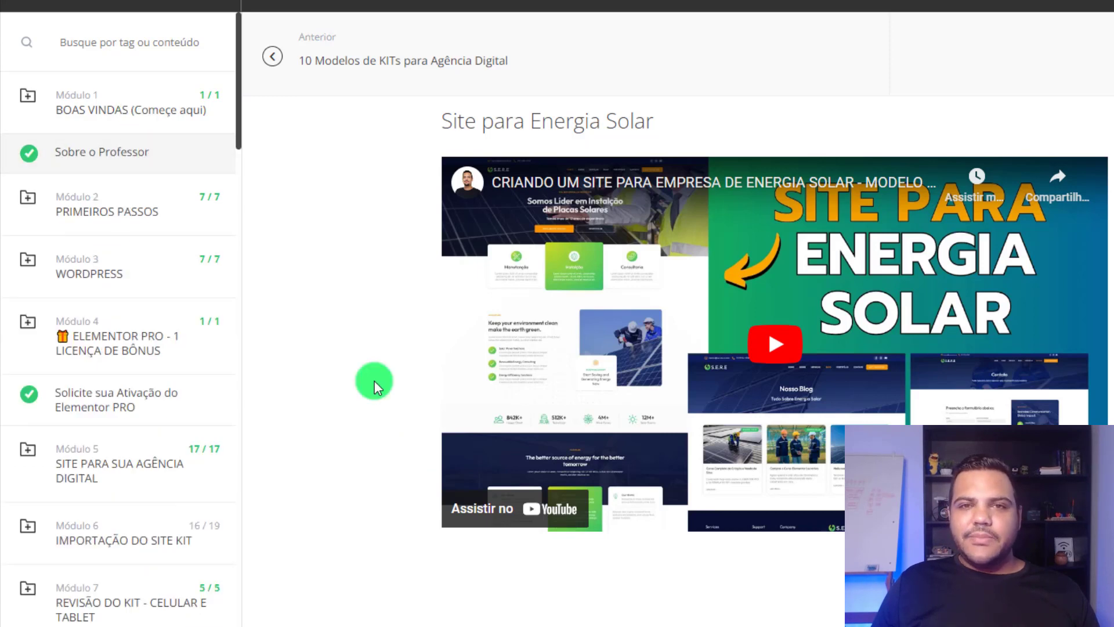